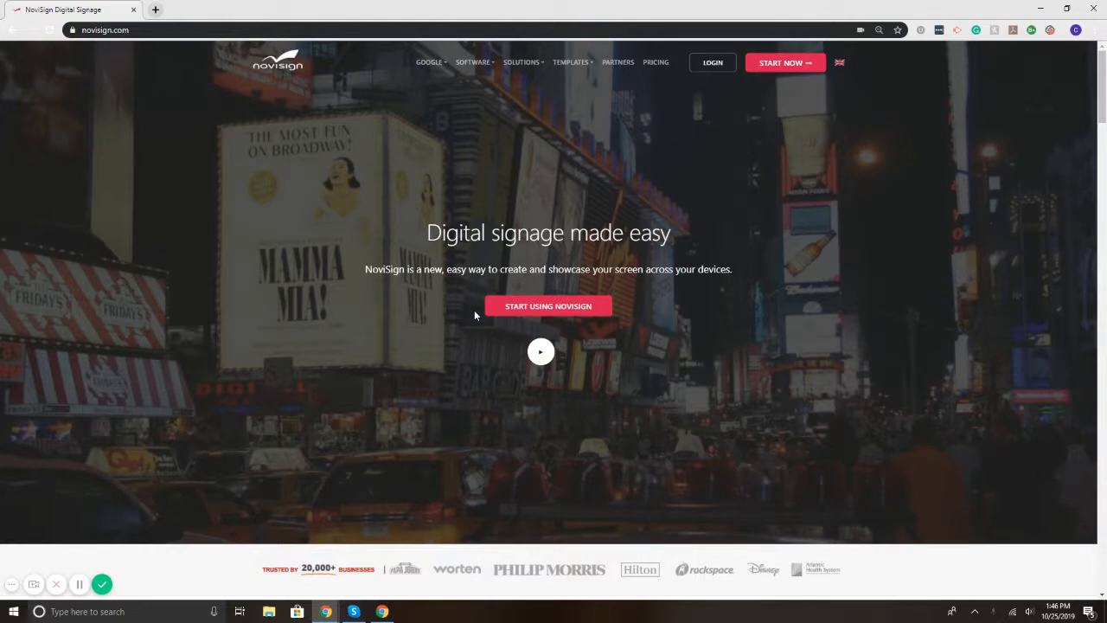
Step: Log in from novisign.com to open the My Creatives page of NoviSign Studio
left_click(699, 64)
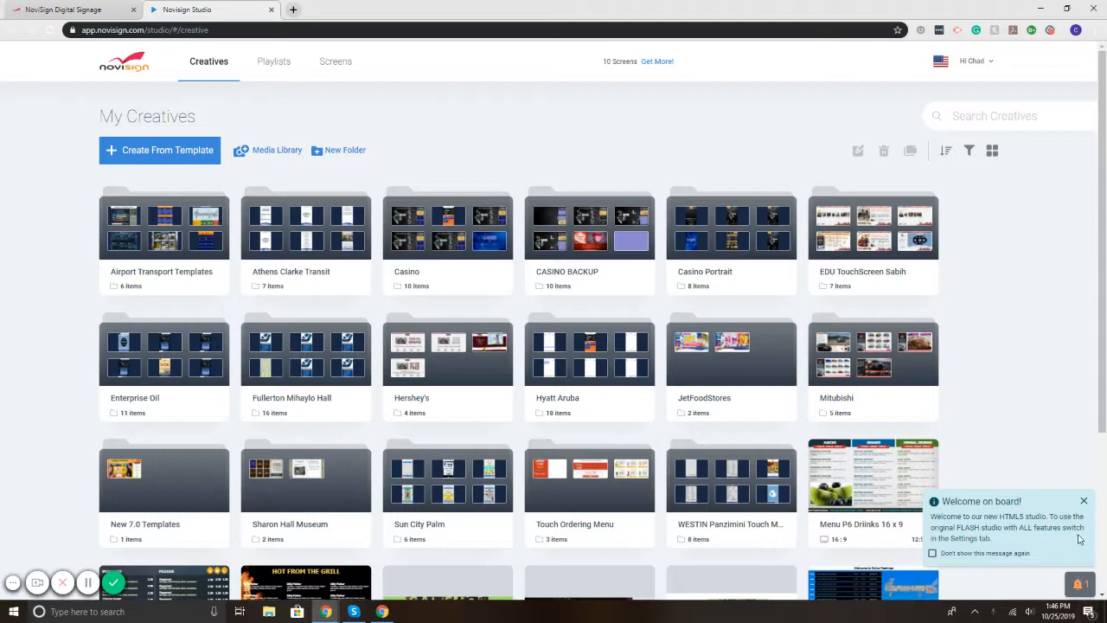
Step: Dismiss the welcome popup and create a new creative from the ESPN Twitter 16 x 9 template
left_click(1084, 503)
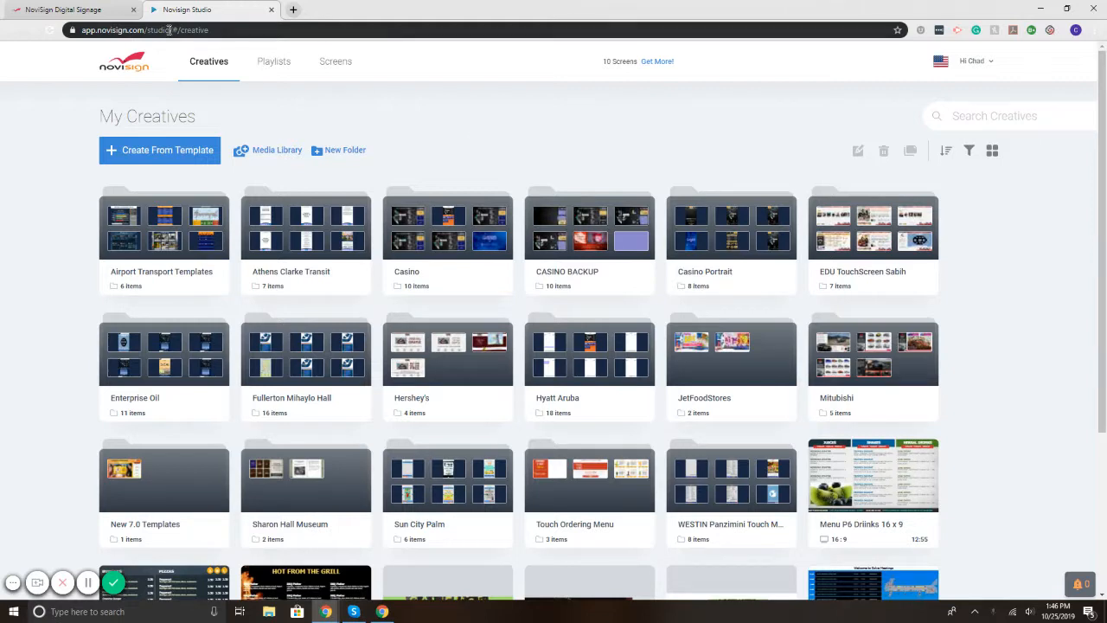
left_click(156, 154)
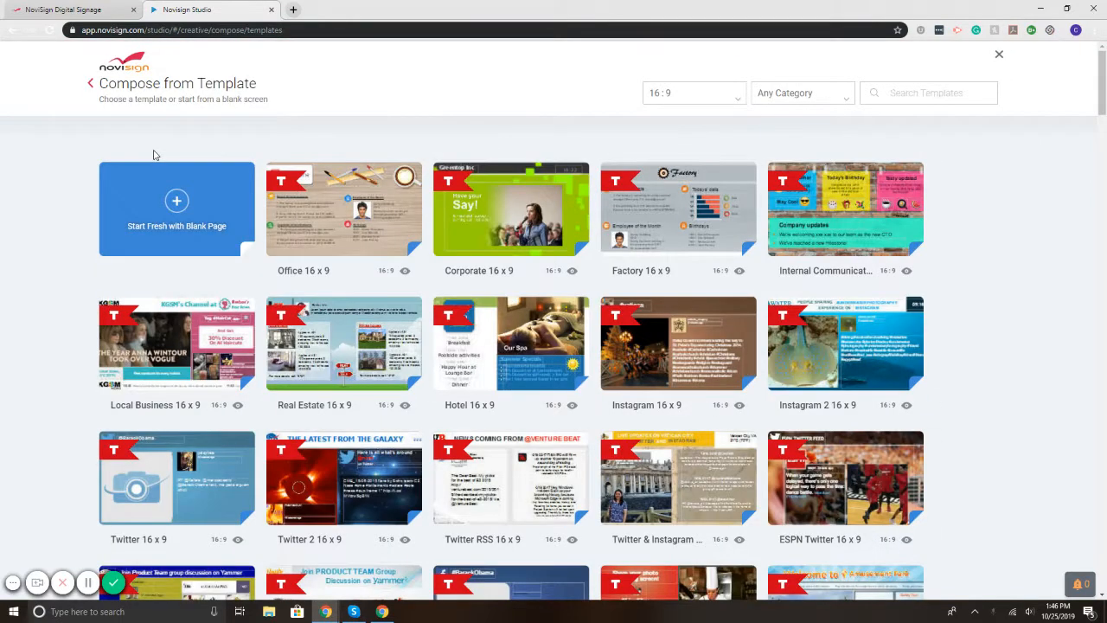
scroll(847, 429, "down", 1)
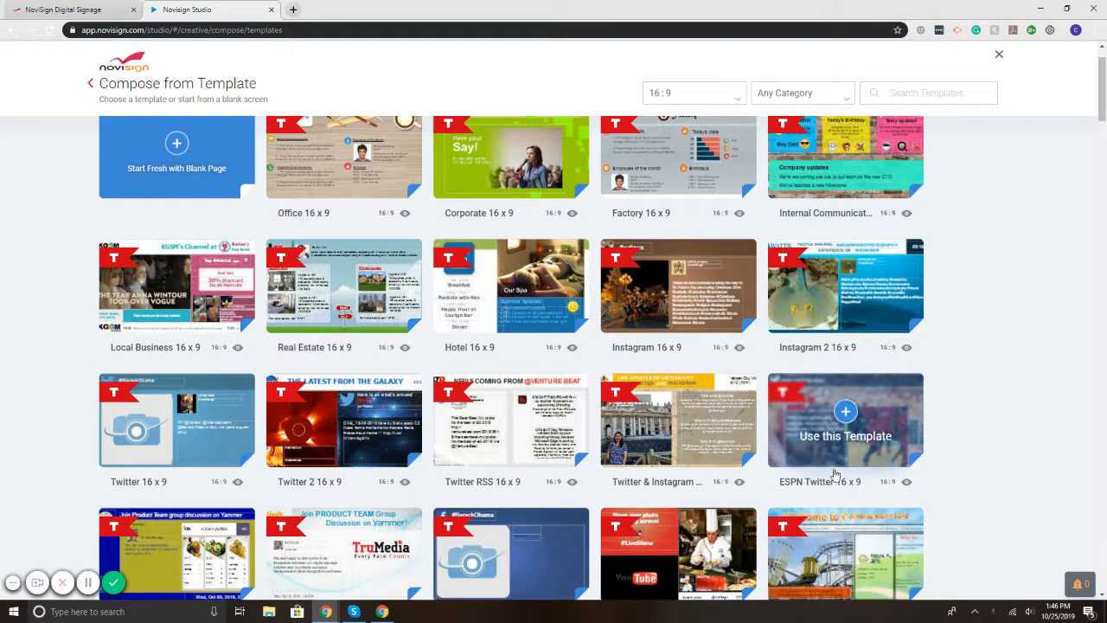
left_click(850, 425)
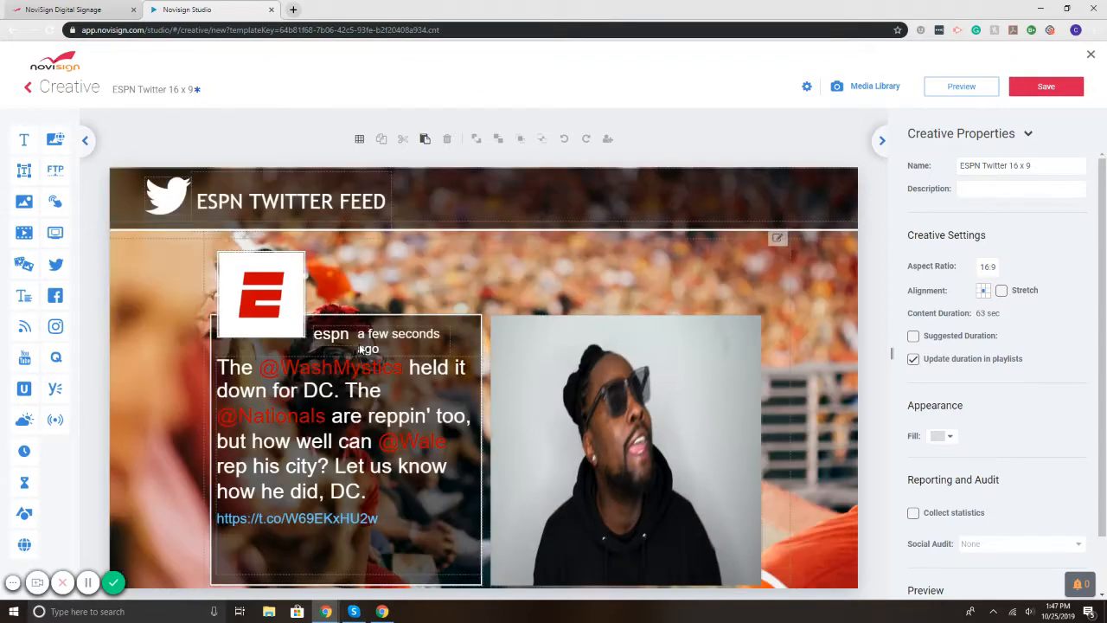
Step: Nudge the tweet feed up slightly, then check it in the full-screen preview
left_click(270, 303)
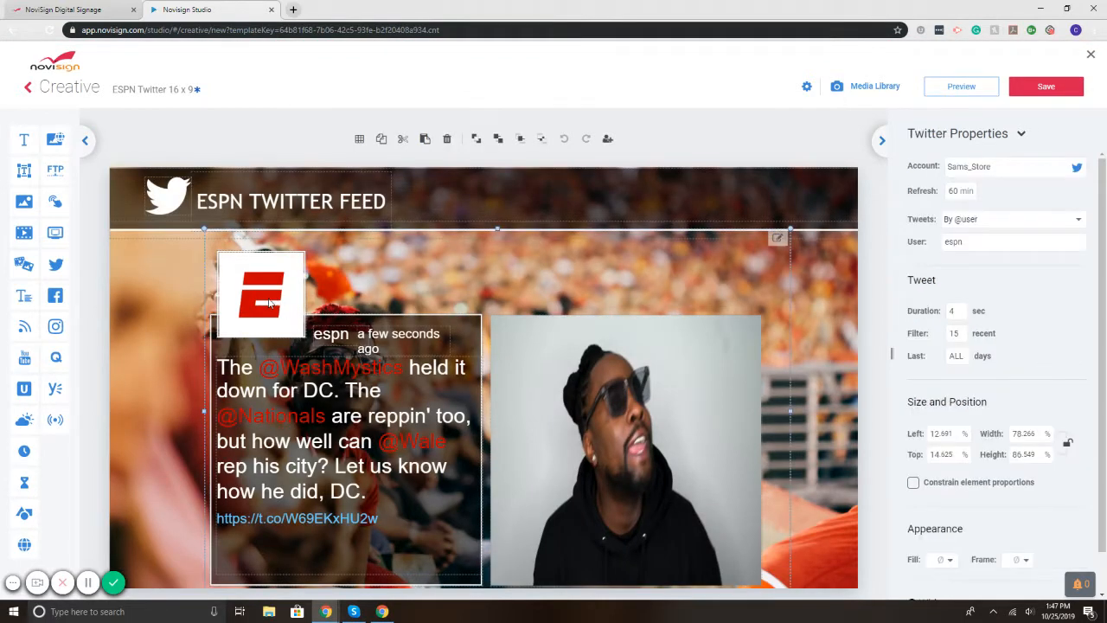
key("Up")
key("Up")
key("Up")
key("Up")
key("Up")
key("Up")
key("Up")
key("Up")
key("Up")
key("Up")
key("Up")
key("Up")
key("Up")
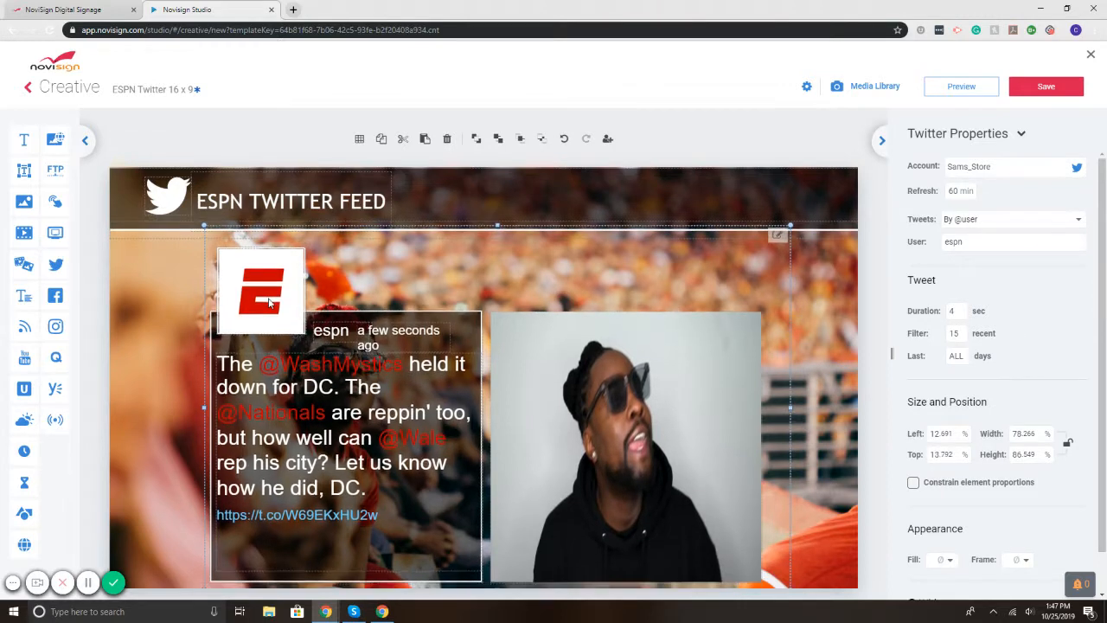
left_click(969, 92)
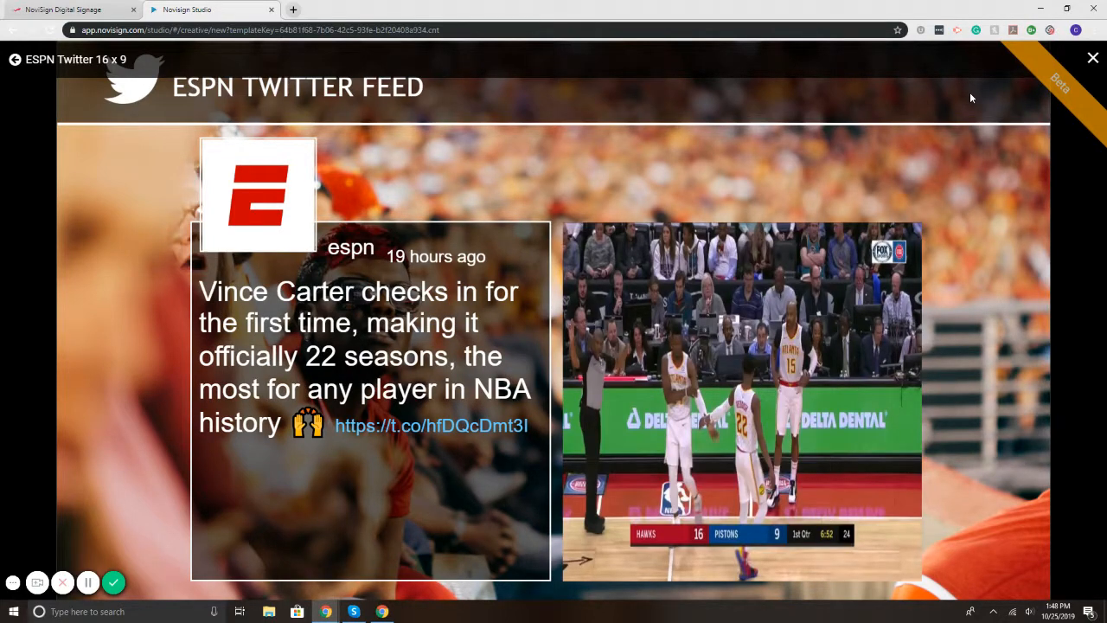
left_click(1093, 60)
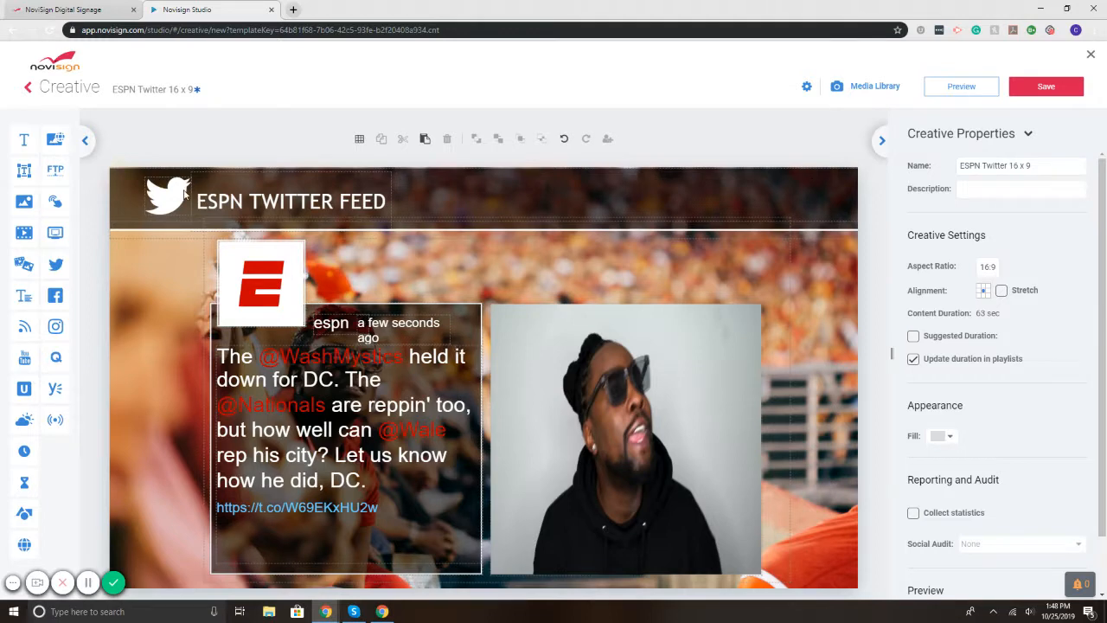
left_click(242, 196)
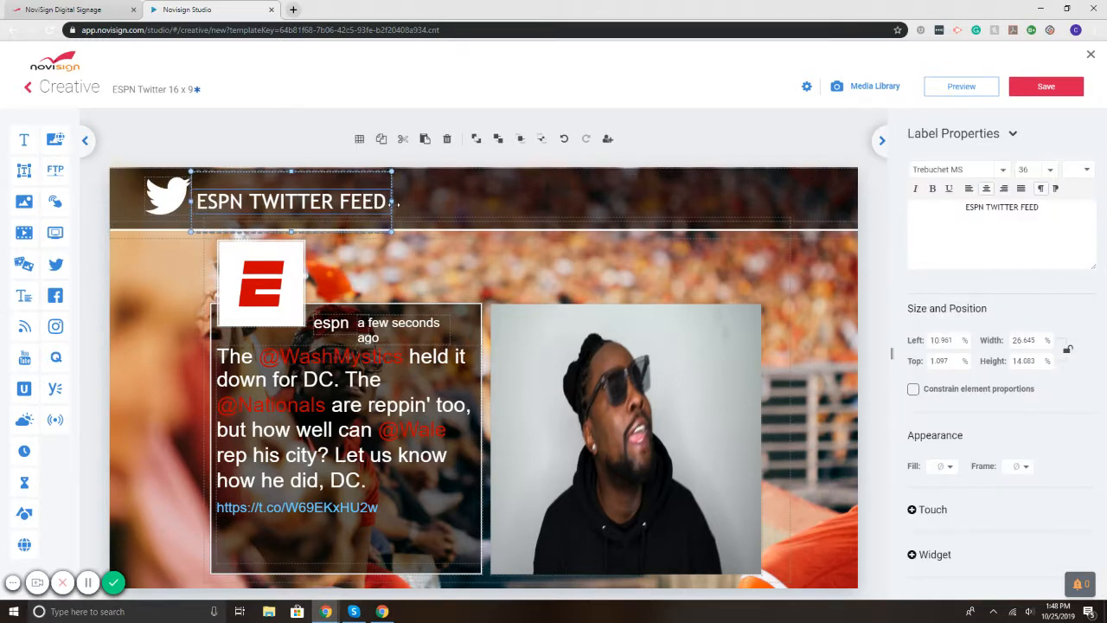
left_click_drag(394, 202, 608, 202)
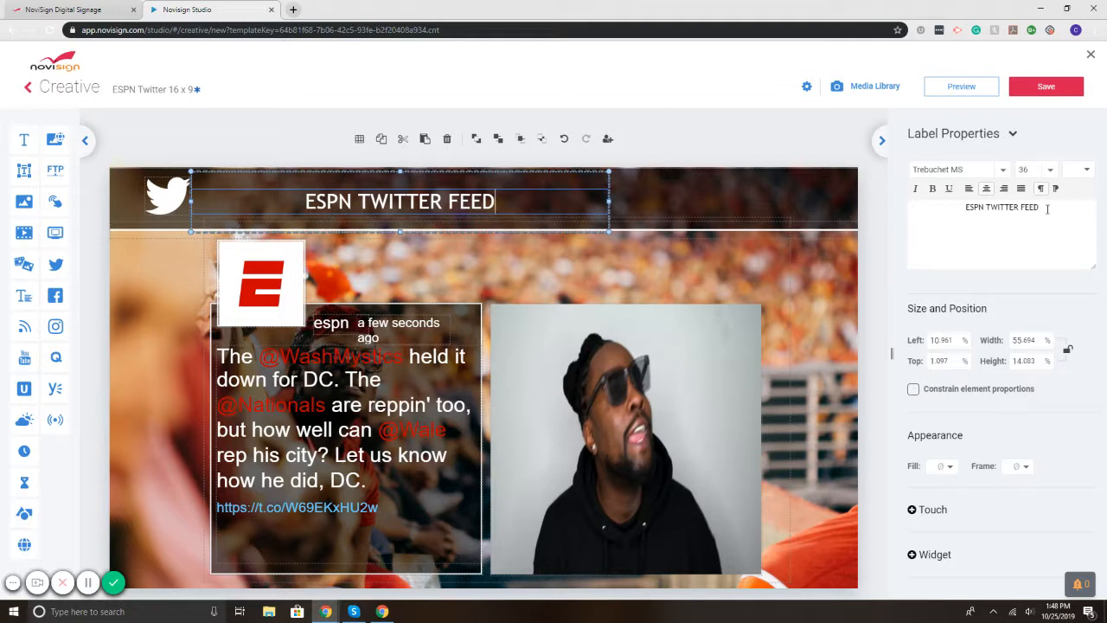
left_click_drag(1047, 208, 942, 207)
type("DONT")
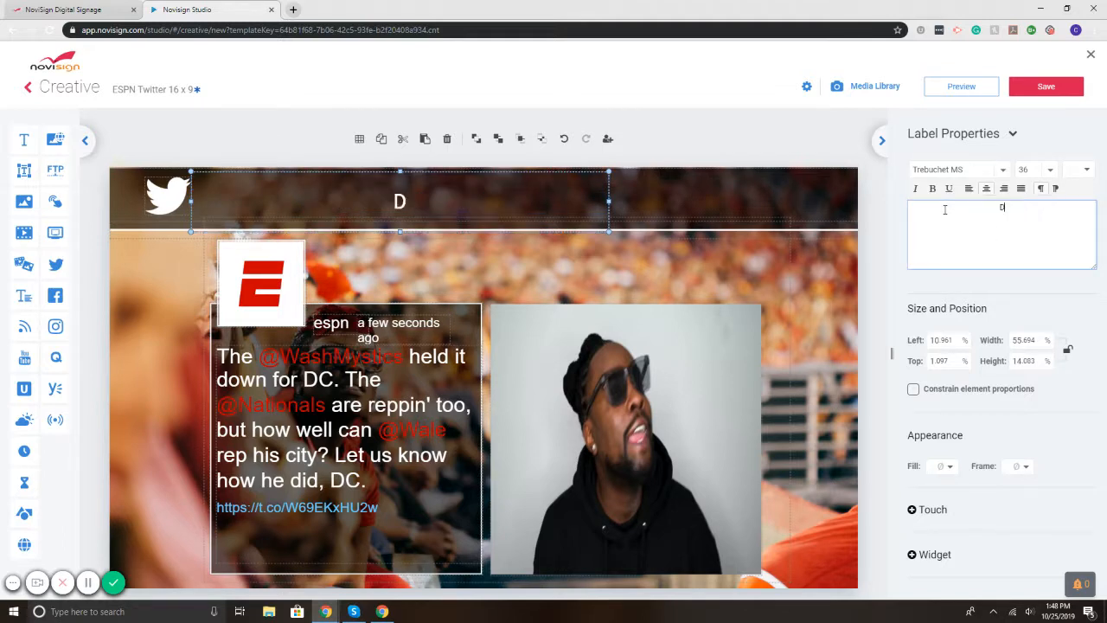
type(" F")
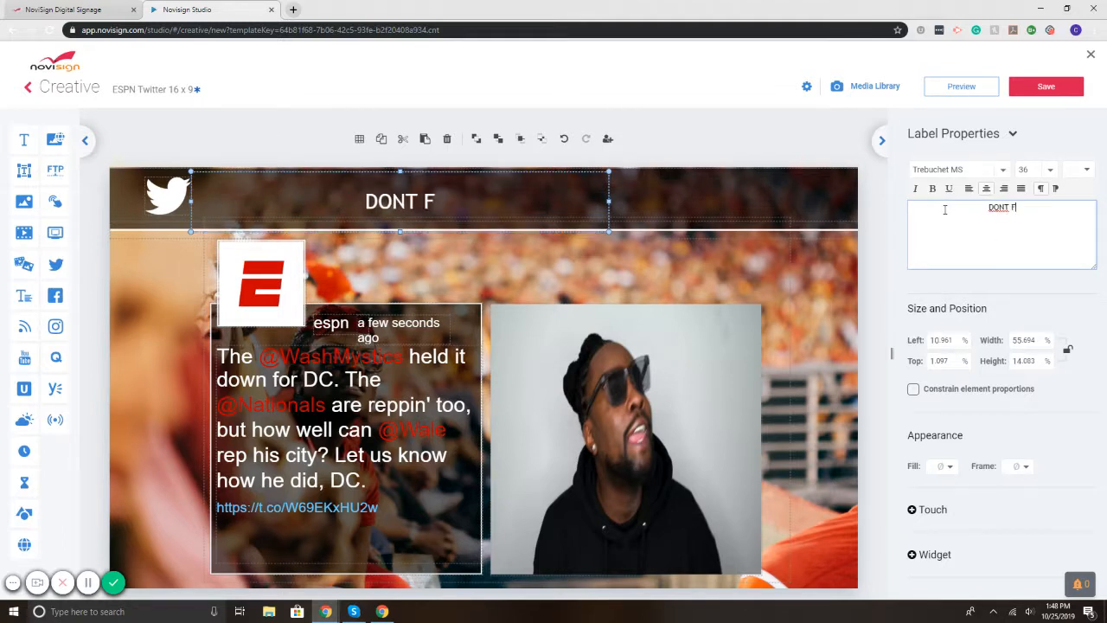
type("ORGET TO FOLL")
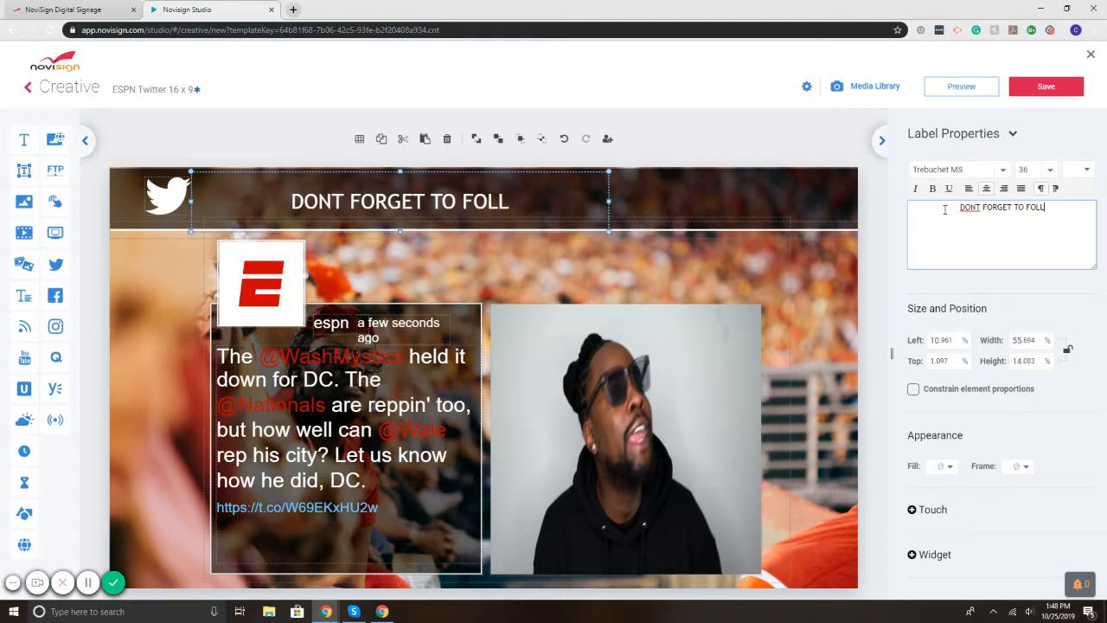
type("OU")
key("BackSpace")
type("OUW ")
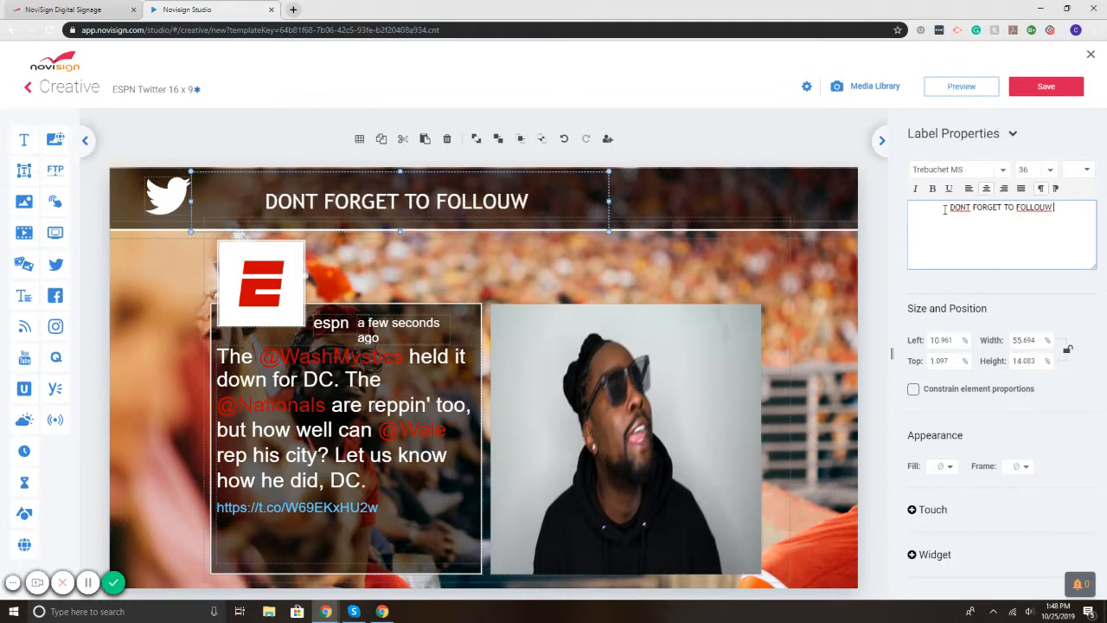
type("US @ESPN")
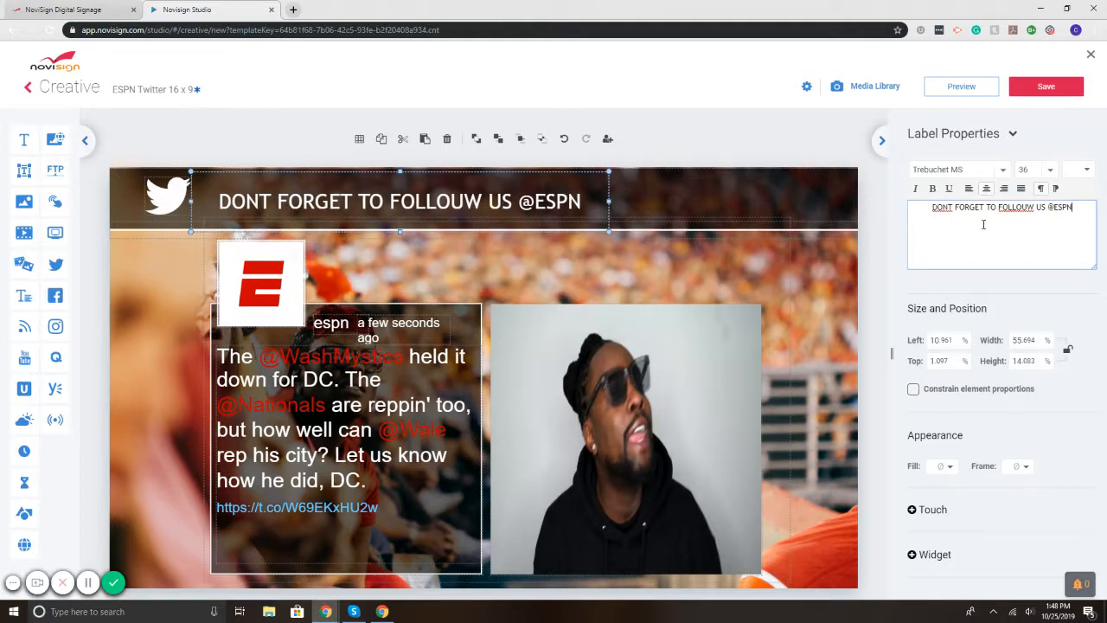
left_click(1033, 207)
key("BackSpace")
key("BackSpace")
key("BackSpace")
type("OW U")
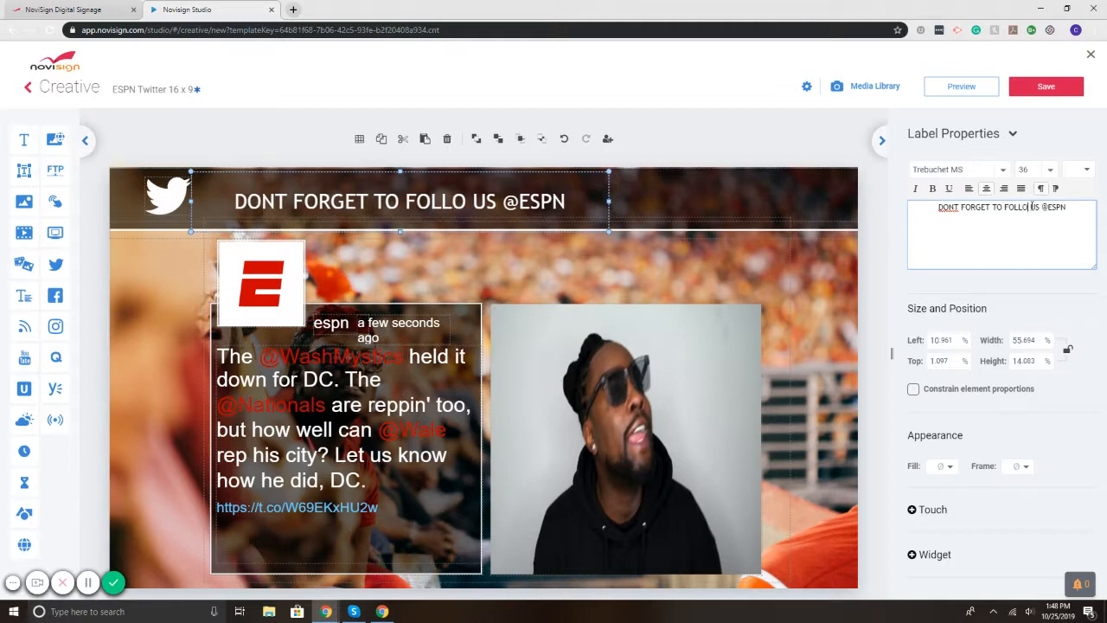
key("BackSpace")
key("BackSpace")
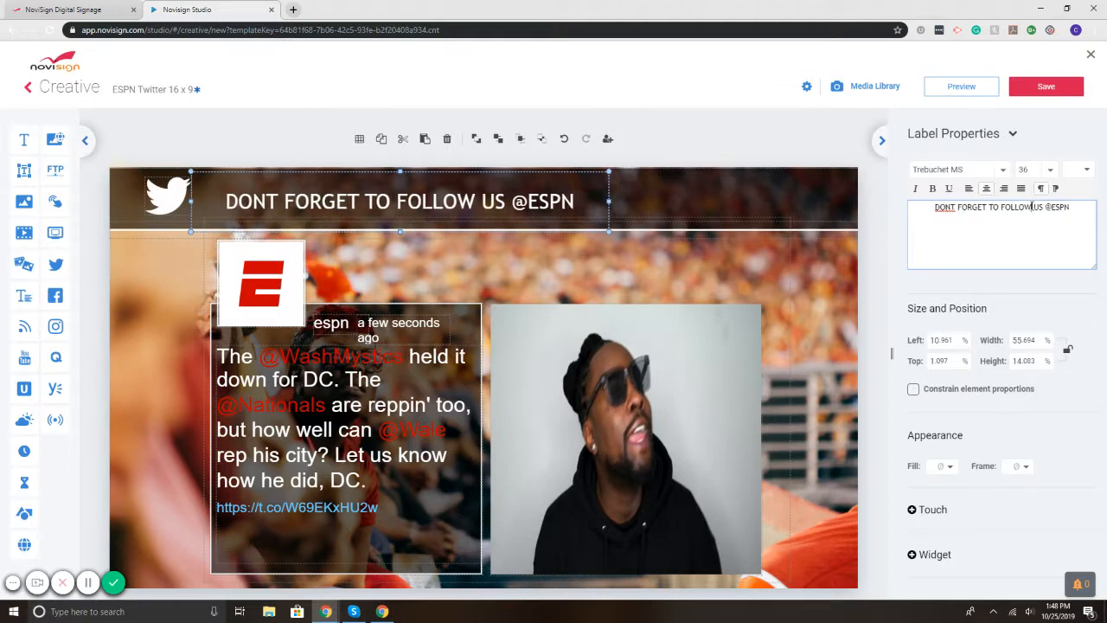
right_click(945, 207)
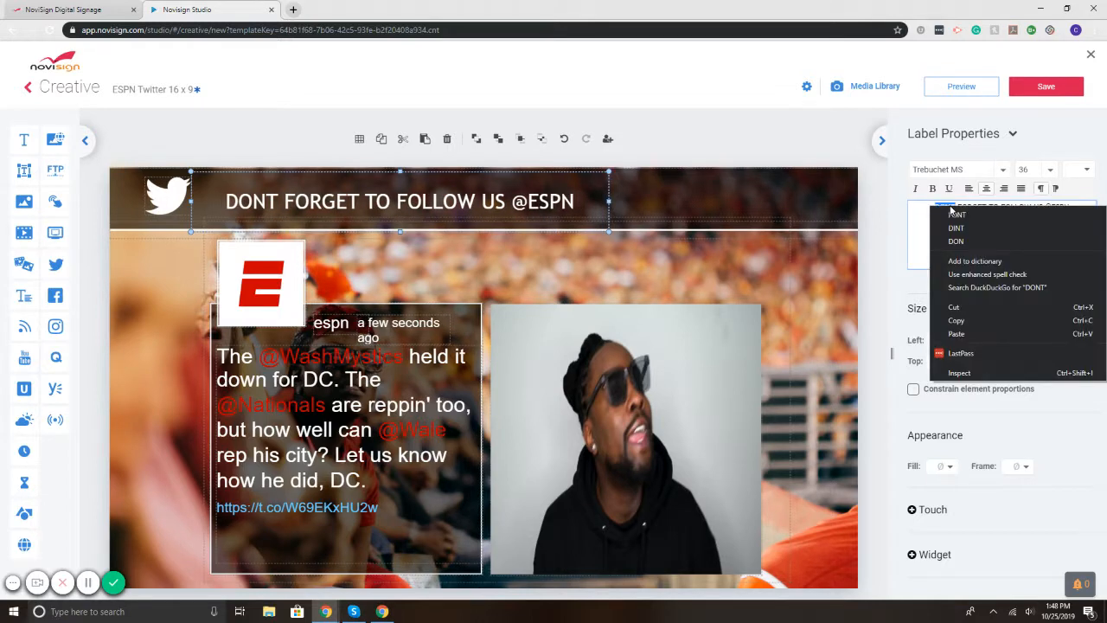
key("Escape")
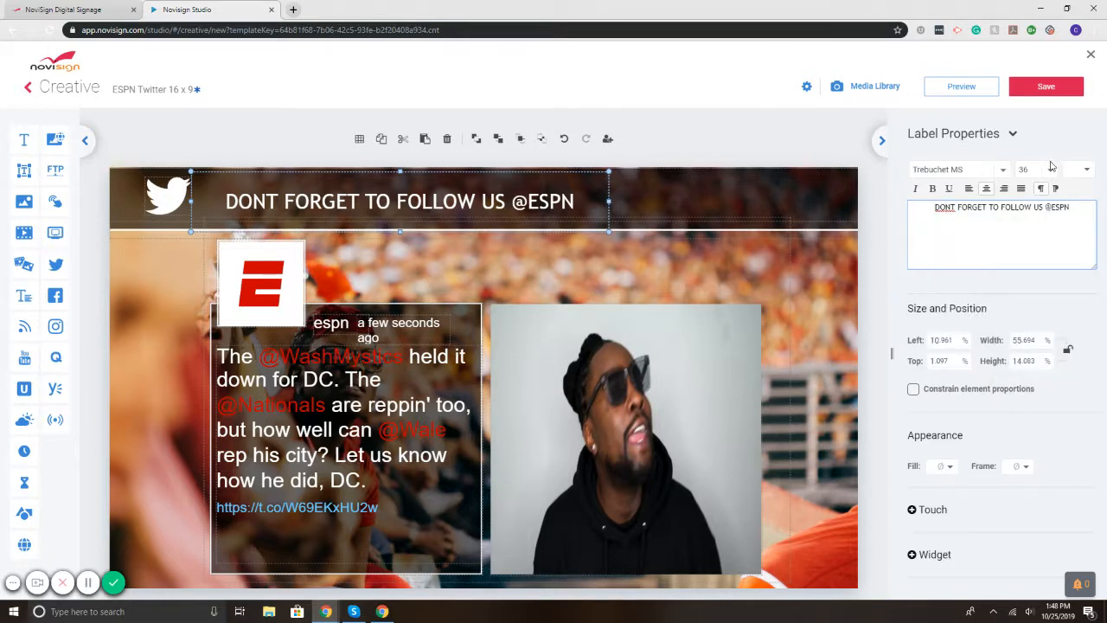
Step: Left-align the header in Tahoma size 72, widen it, and add the apostrophe in DON'T
left_click_drag(1069, 207, 931, 207)
left_click(969, 188)
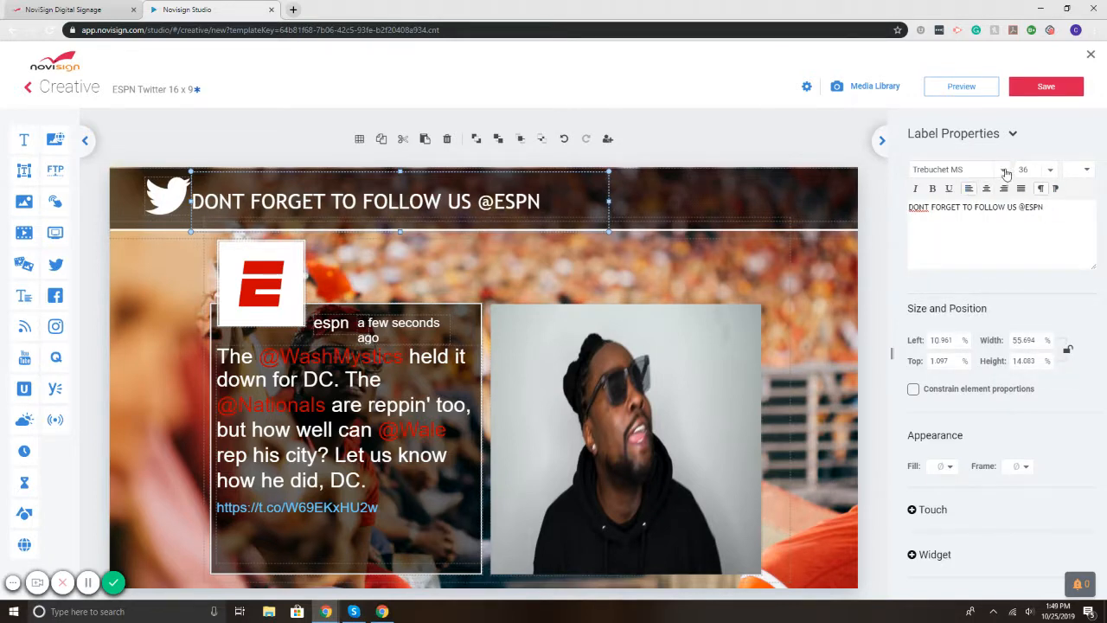
left_click(1005, 173)
left_click(976, 120)
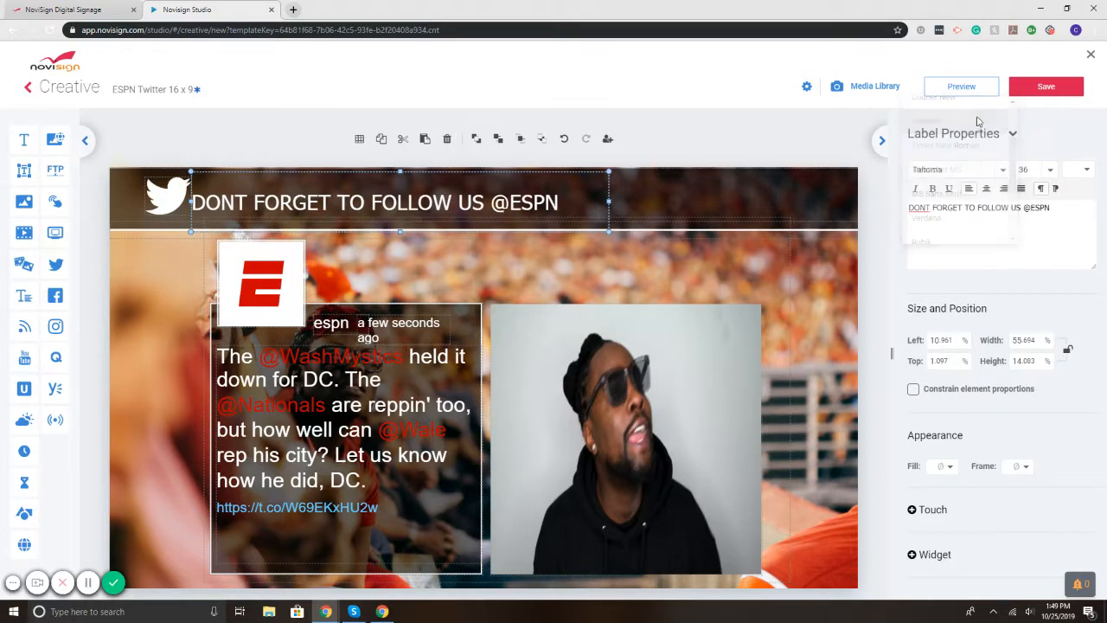
left_click(1027, 169)
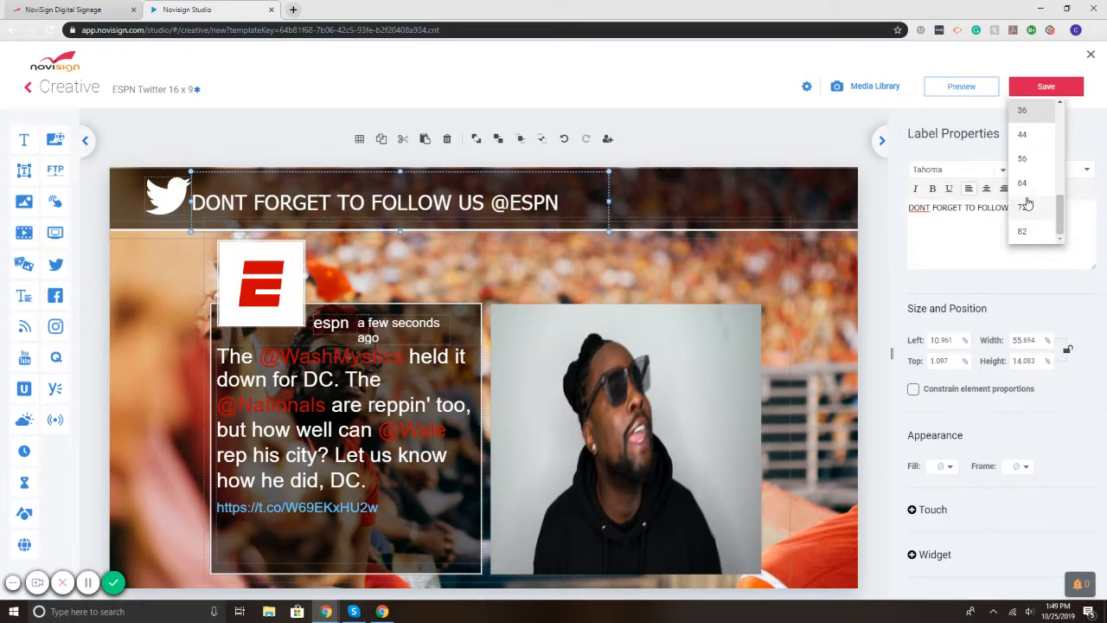
left_click(1028, 201)
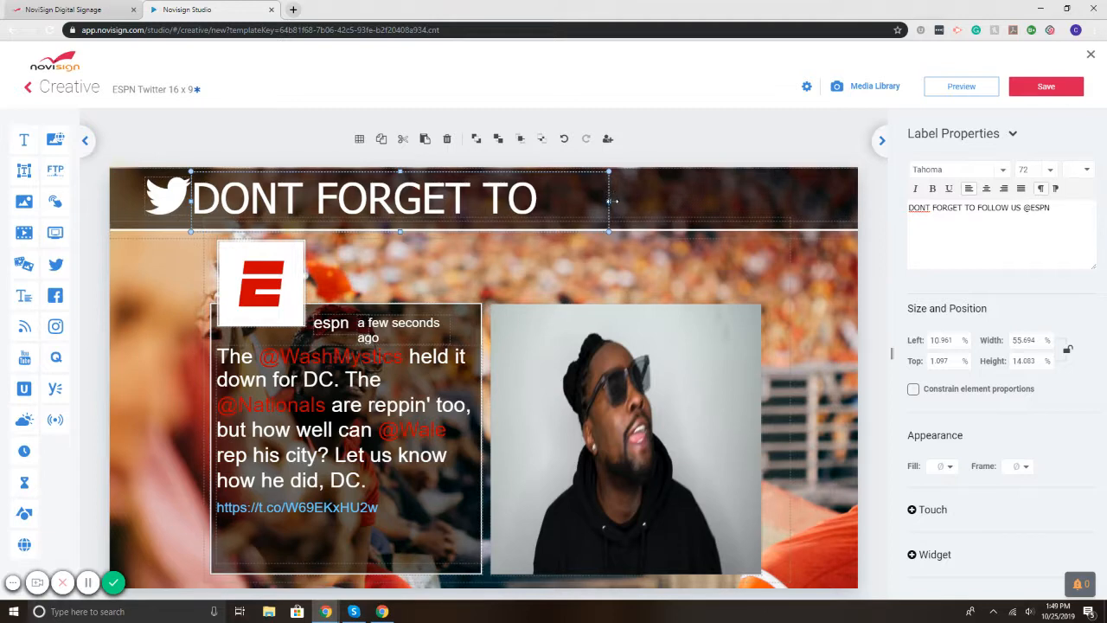
left_click_drag(609, 201, 860, 201)
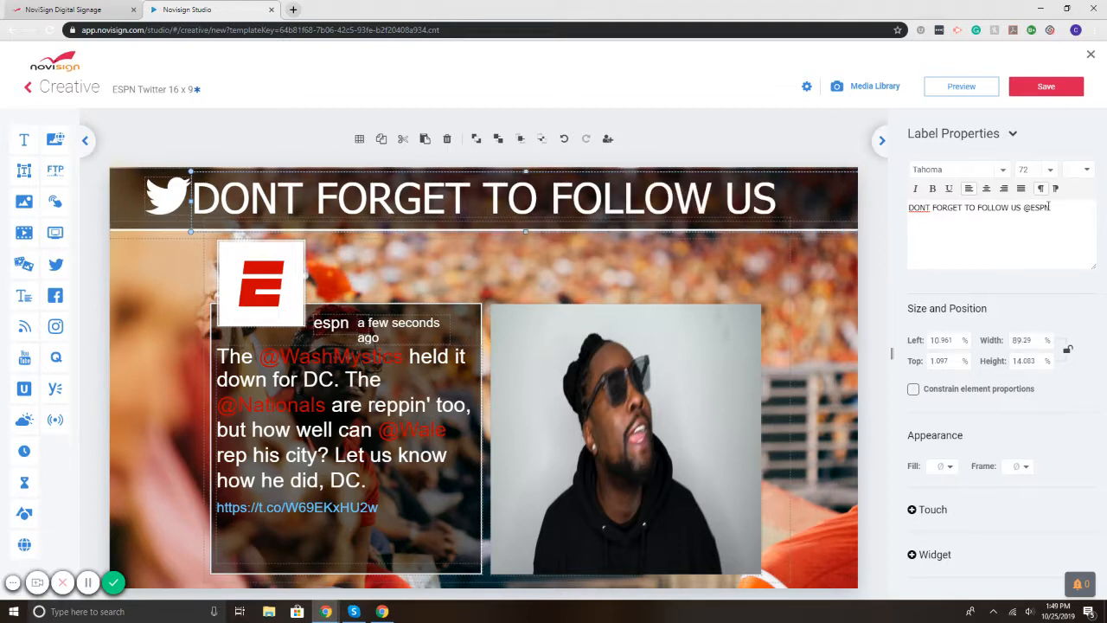
left_click_drag(1060, 209, 910, 208)
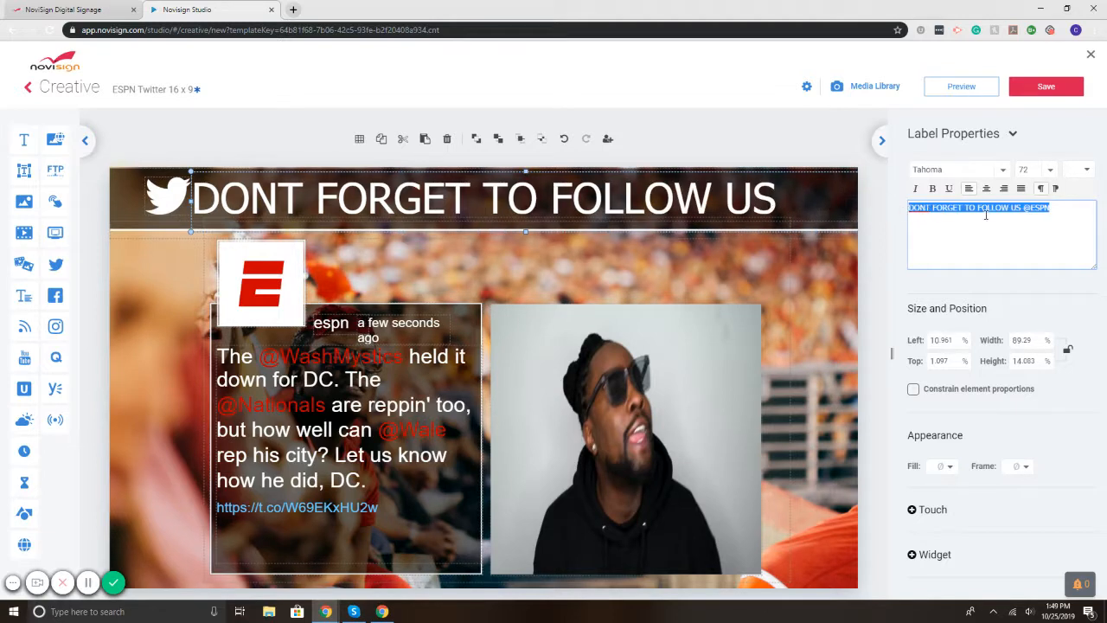
left_click(928, 208)
type("'")
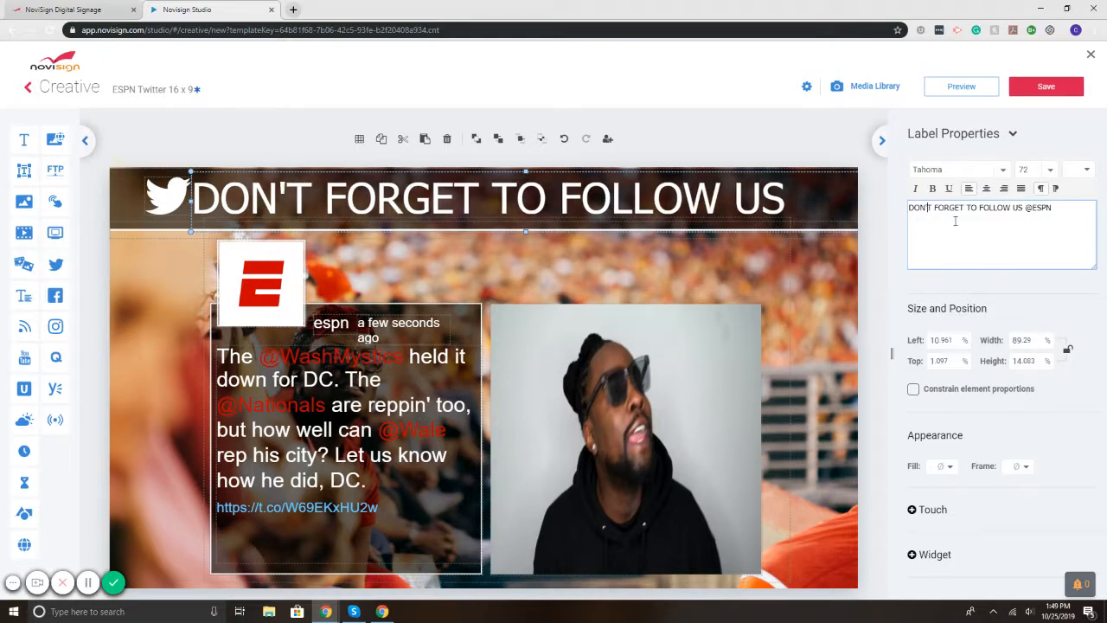
left_click(713, 141)
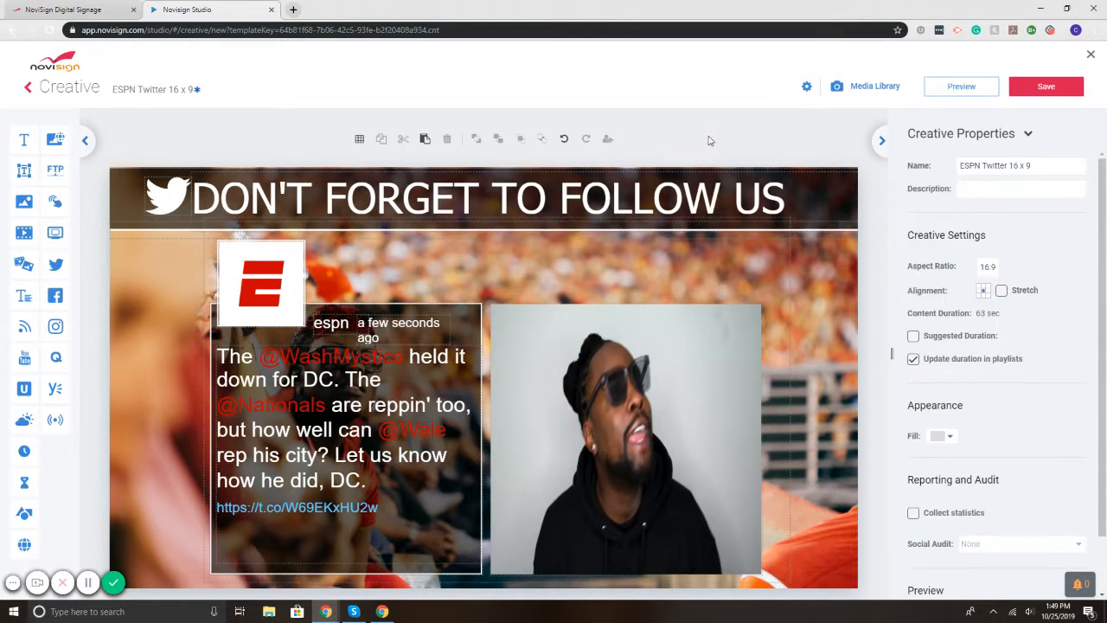
Step: Move the Twitter bird to the left edge and slide the headline next to it
left_click(161, 201)
left_click_drag(161, 202, 134, 200)
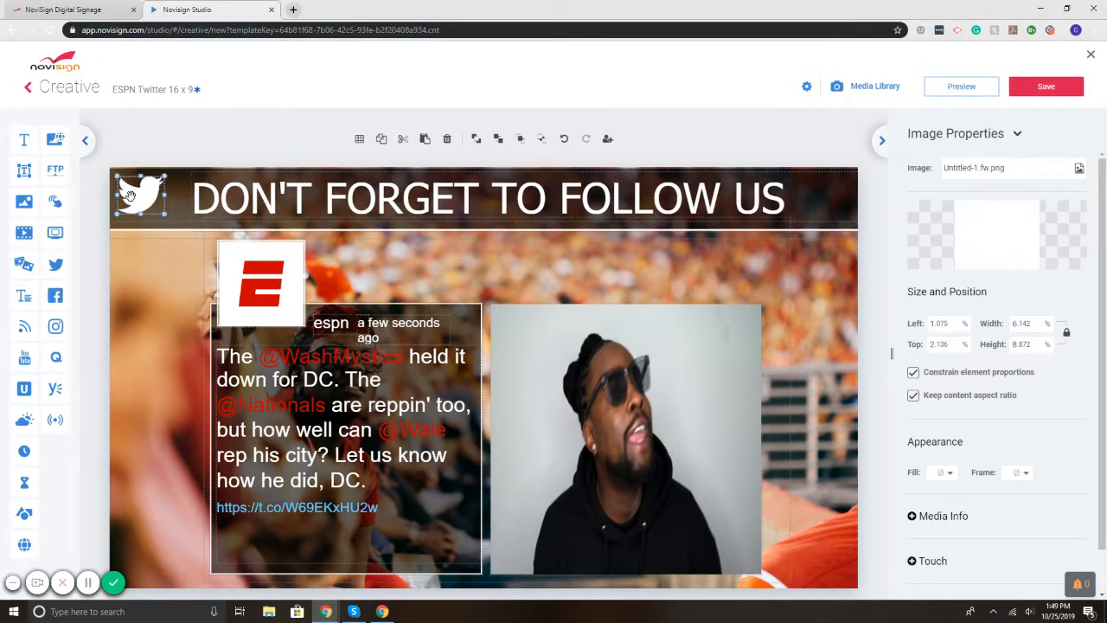
left_click_drag(325, 201, 300, 194)
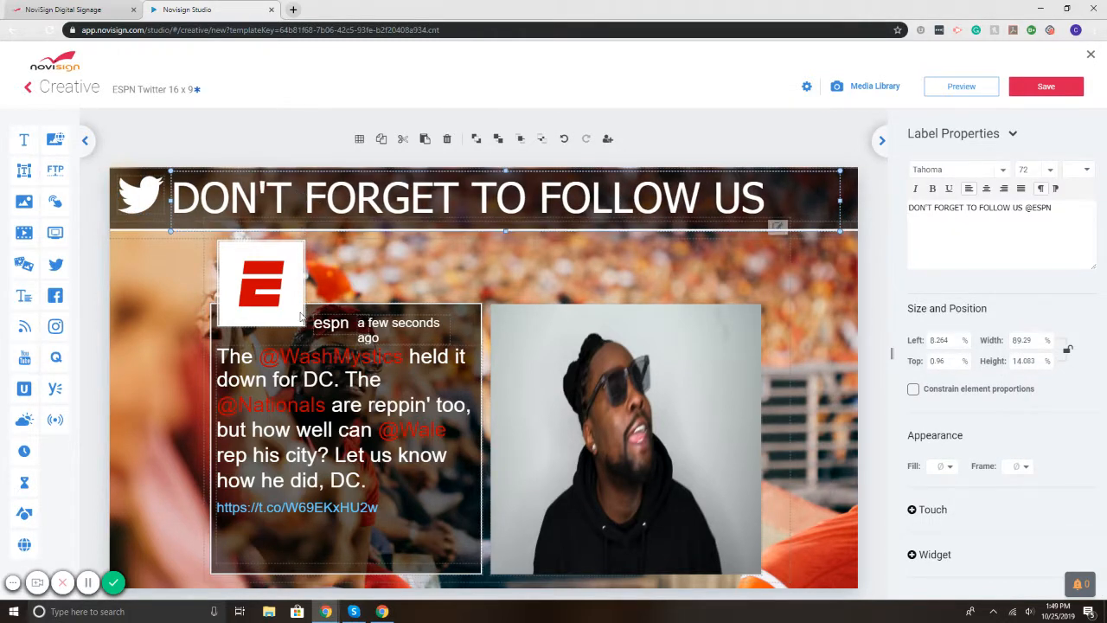
left_click(278, 335)
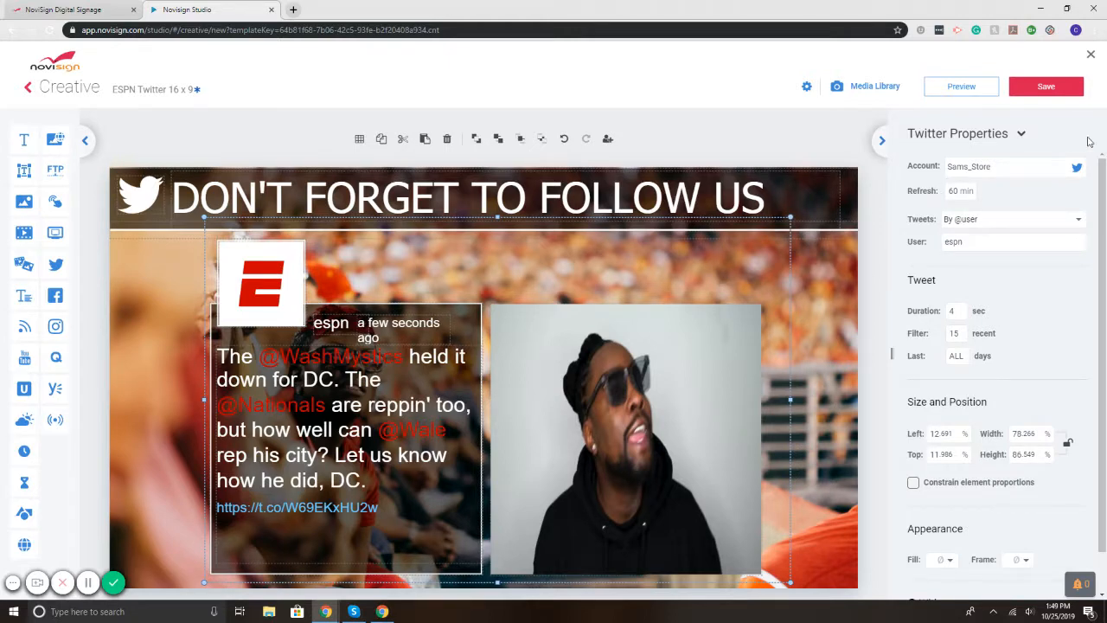
double_click(955, 190)
type("5")
left_click(1005, 195)
left_click(971, 225)
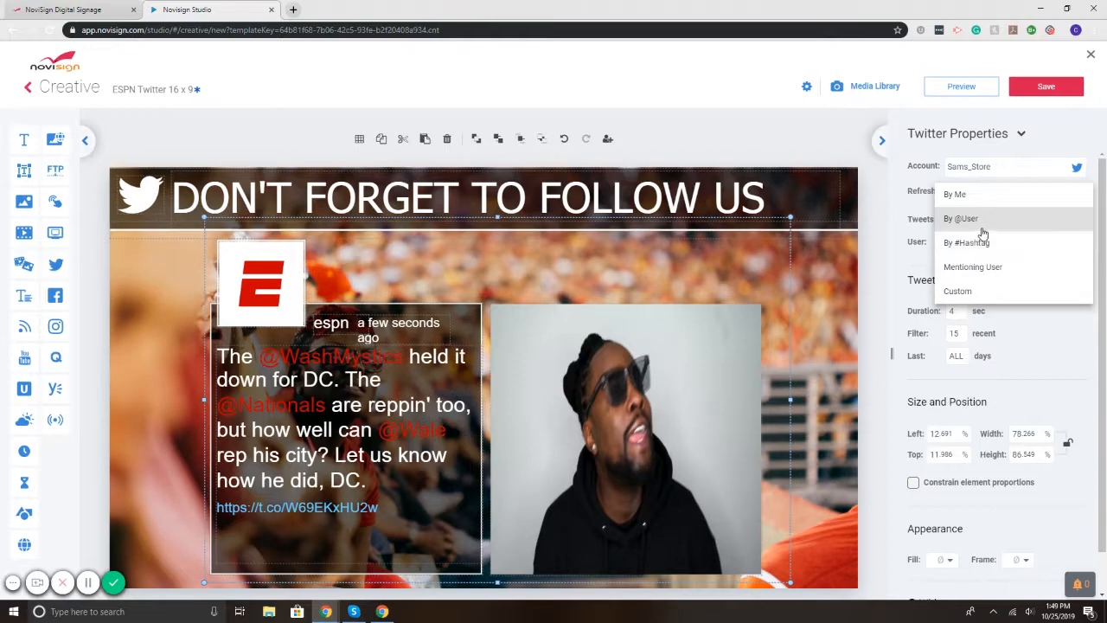
left_click(975, 291)
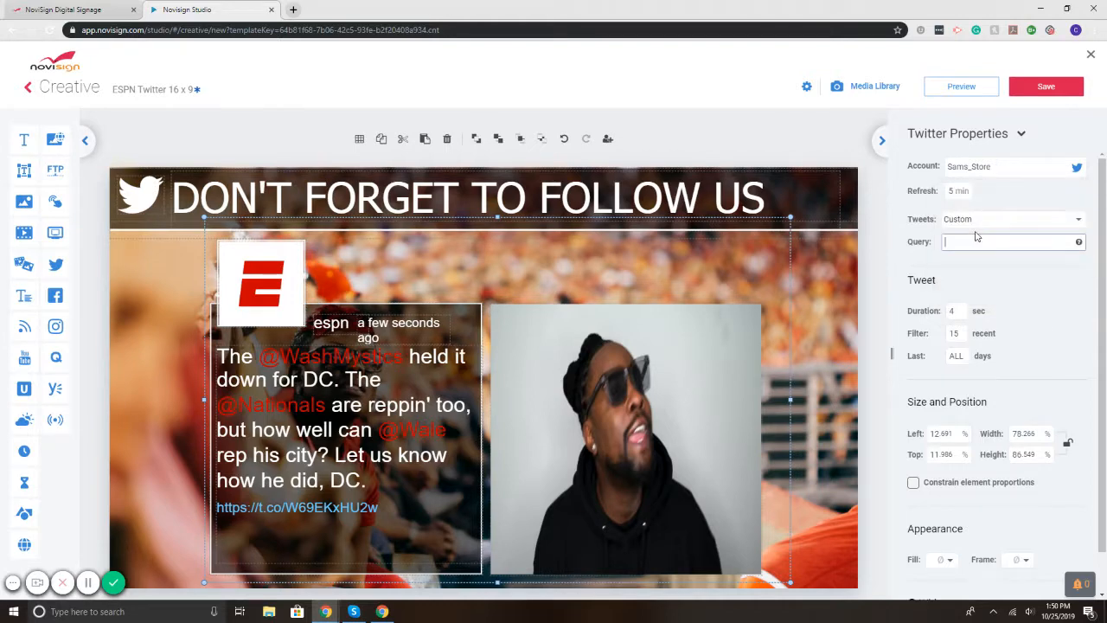
left_click(1073, 221)
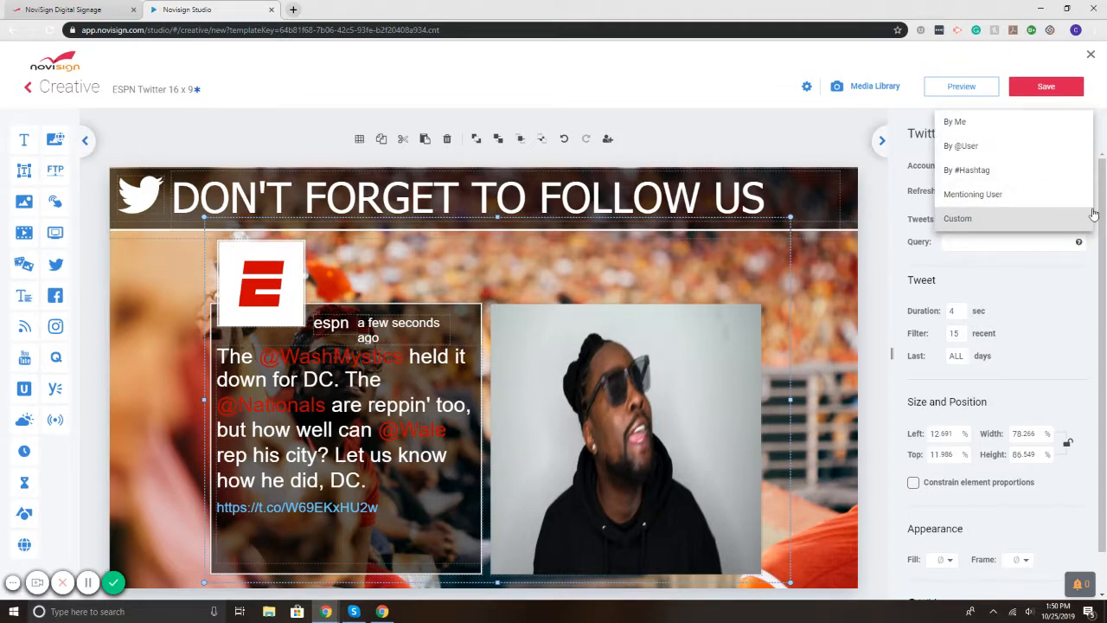
left_click(982, 147)
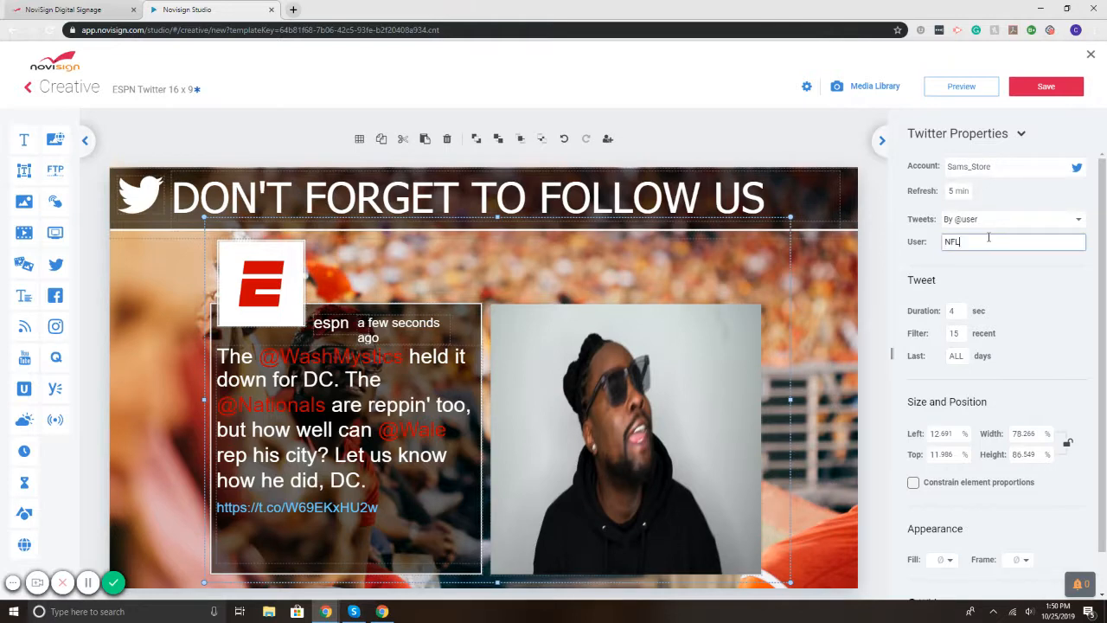
type("@")
left_click(1042, 267)
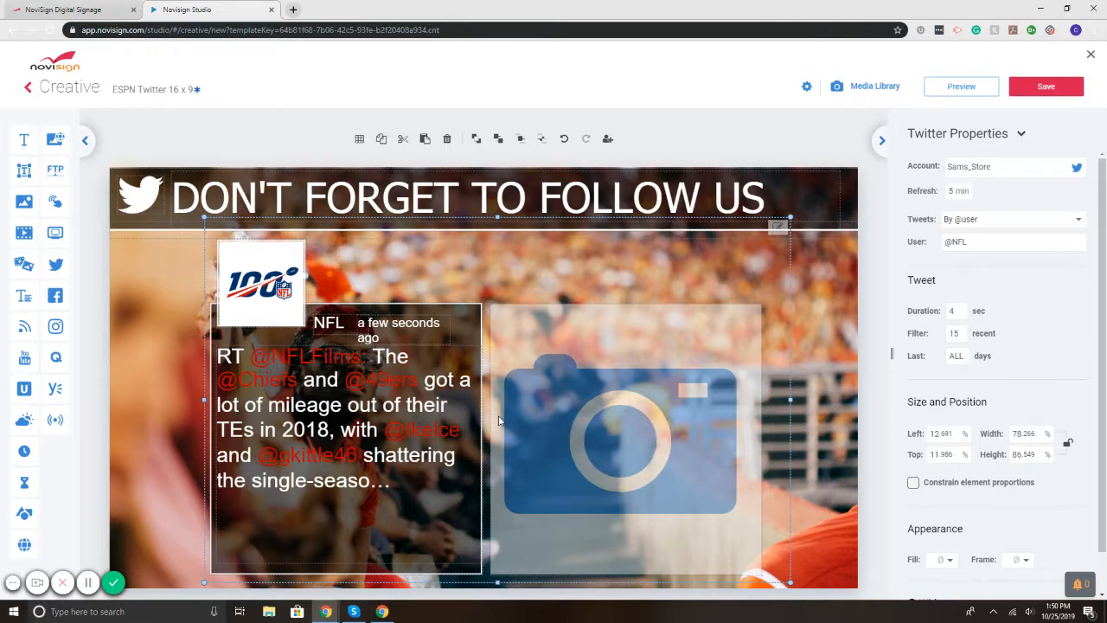
Step: Select the DON'T FORGET TO FOLLOW US headline among the overlapping header elements
left_click(763, 237)
left_click(759, 232)
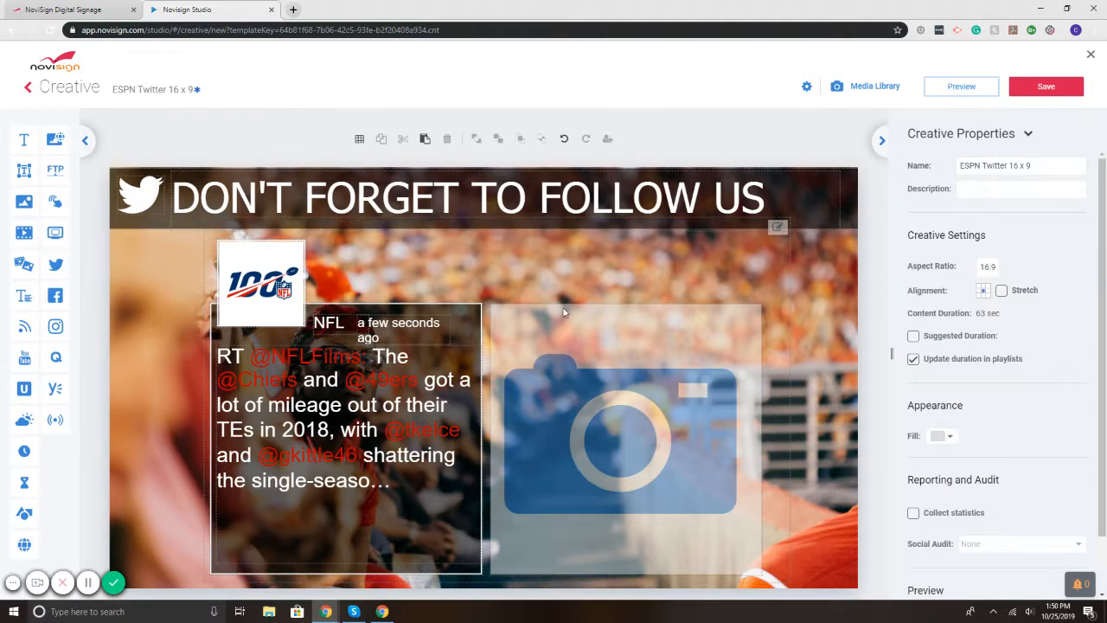
left_click(535, 318)
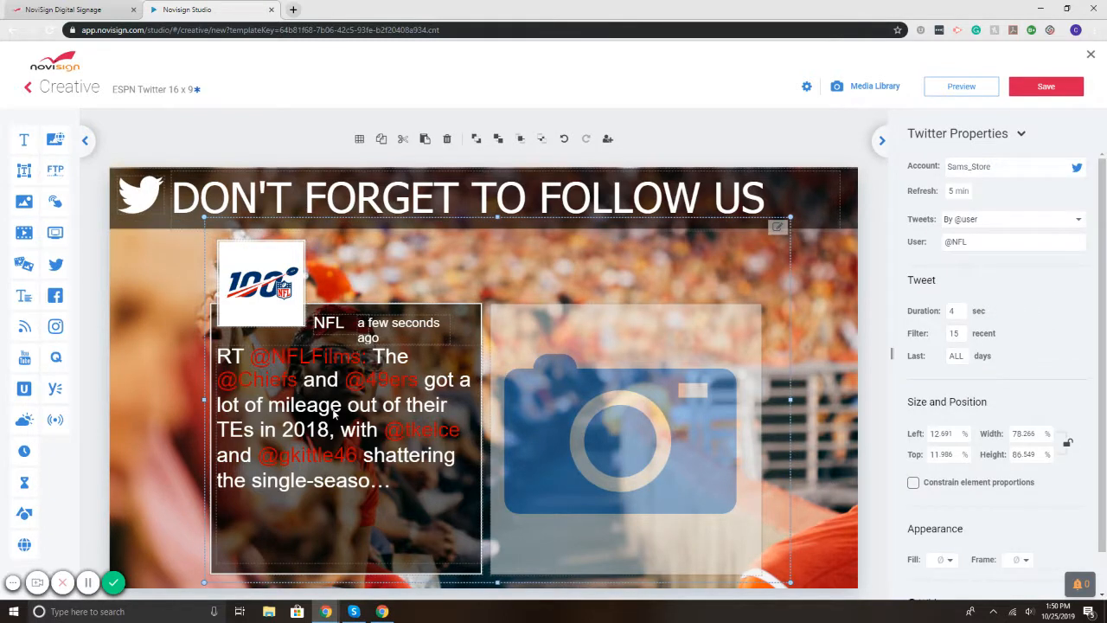
left_click(776, 226)
left_click(801, 225)
left_click(781, 231)
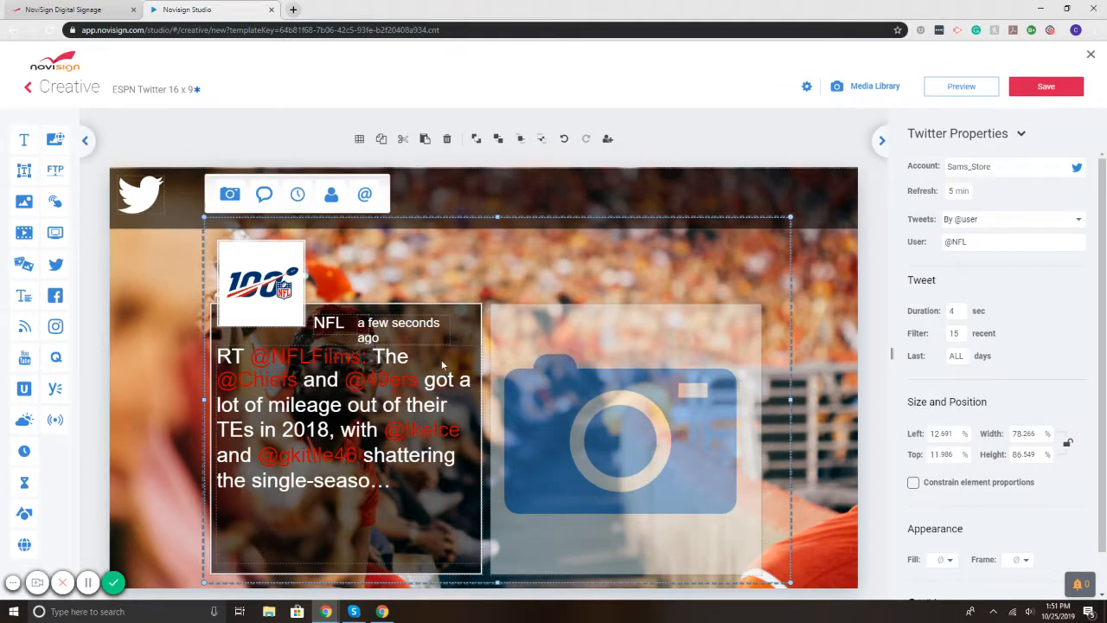
Step: Narrow the tweet text, shrink the photo to the upper right, and move text and dark box right
left_click(277, 425)
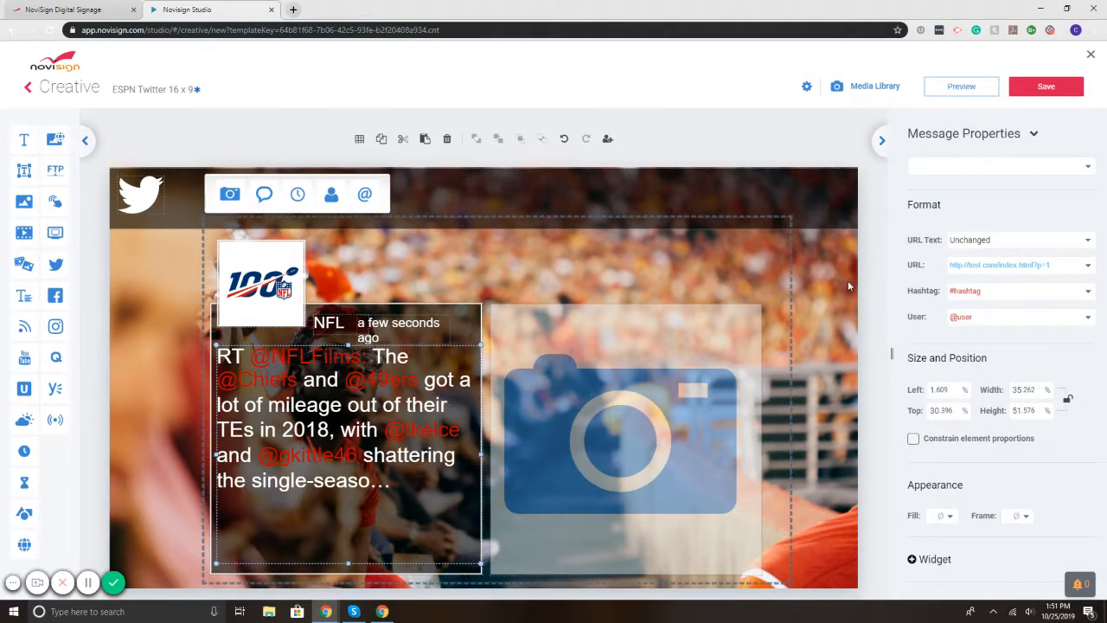
left_click_drag(347, 344, 349, 393)
left_click_drag(214, 477, 341, 446)
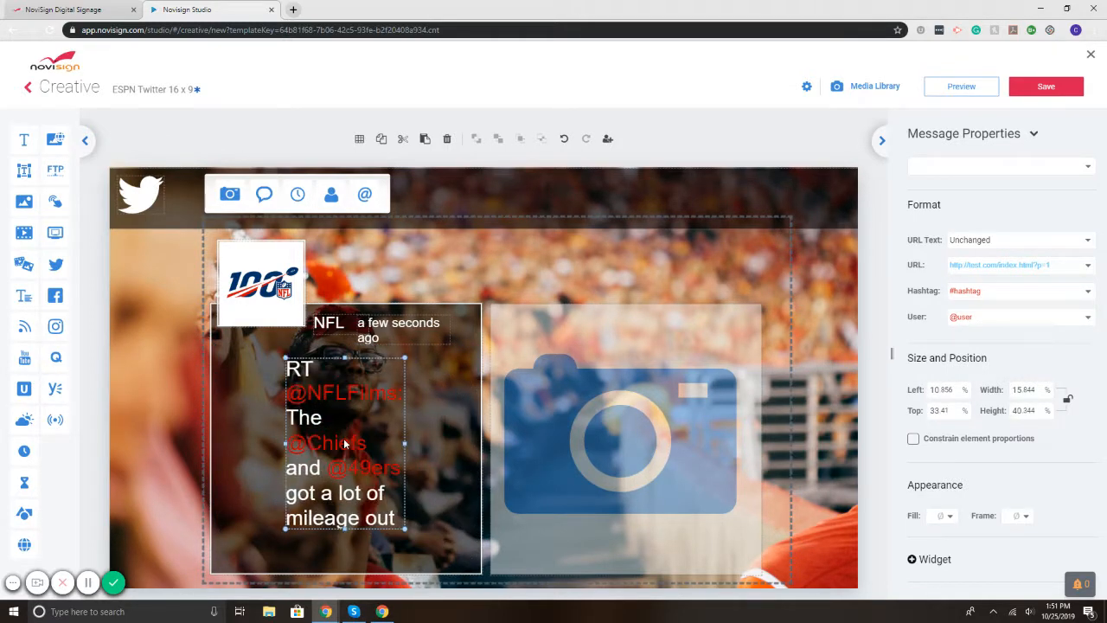
left_click(609, 413)
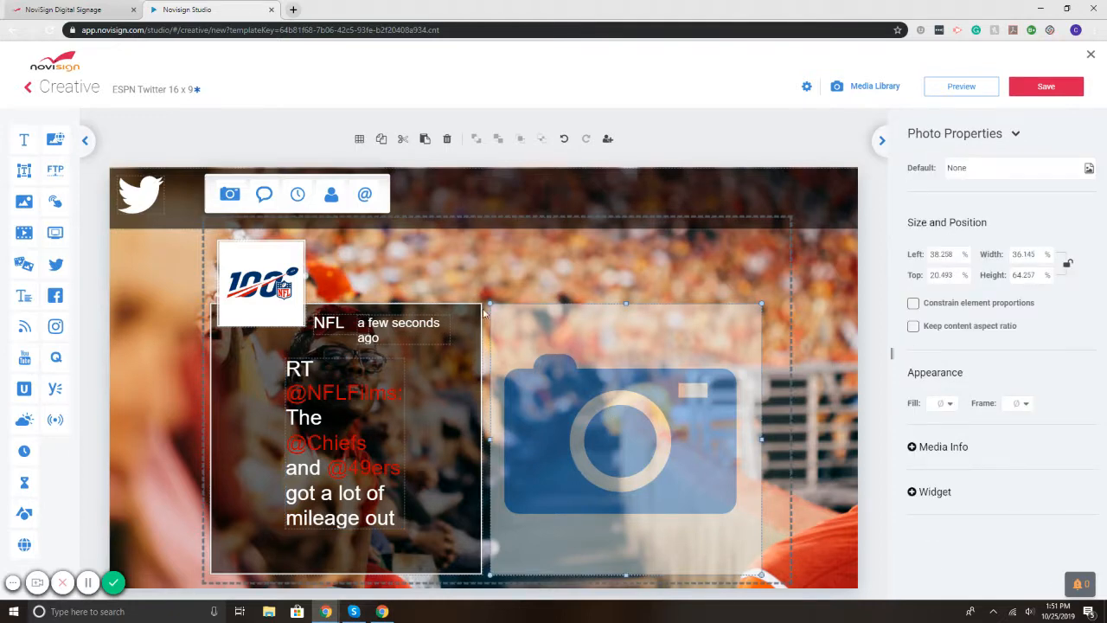
left_click_drag(490, 305, 650, 470)
left_click_drag(727, 525, 749, 289)
left_click_drag(356, 449, 741, 447)
left_click_drag(271, 438, 624, 421)
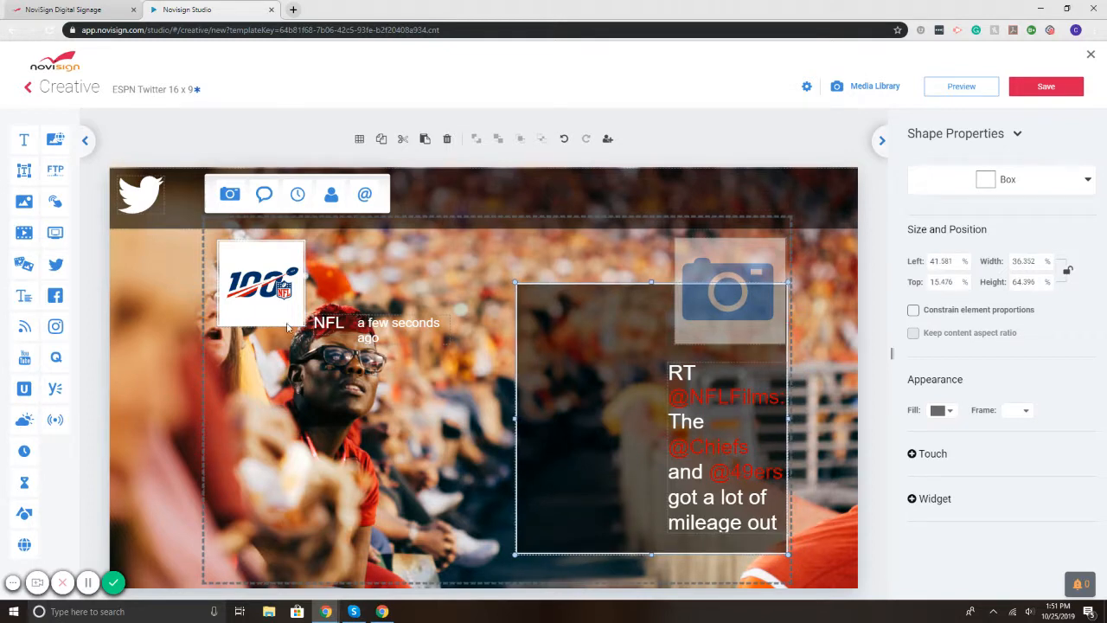
Step: Move the tweet time, NFL name, logo frame and logo into the right-side dark card
left_click_drag(391, 329, 596, 389)
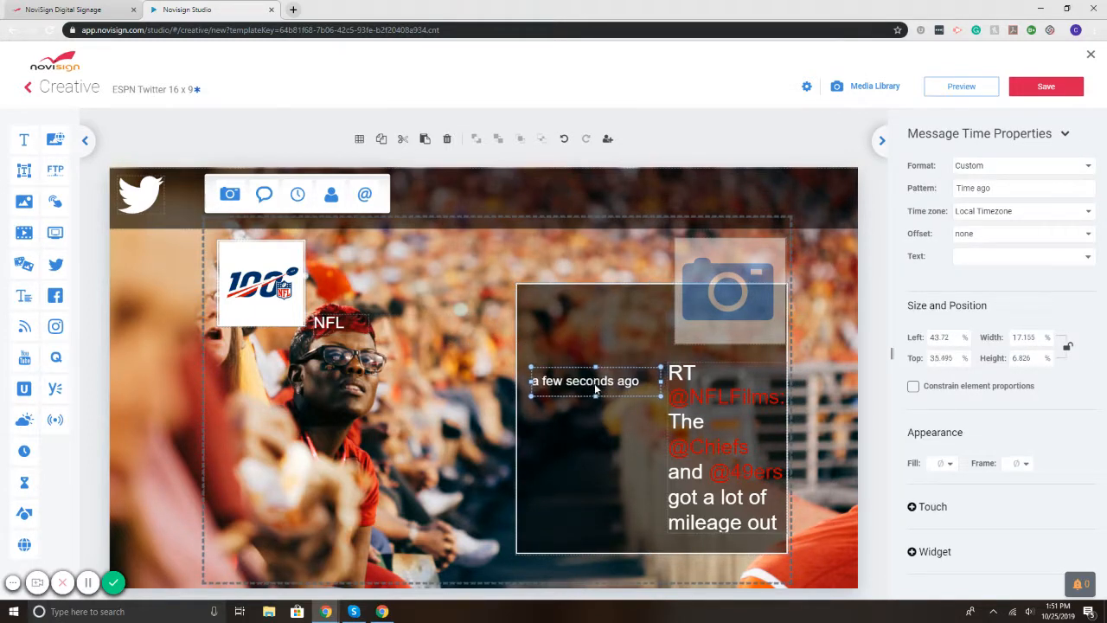
left_click_drag(349, 329, 561, 361)
left_click_drag(259, 282, 586, 286)
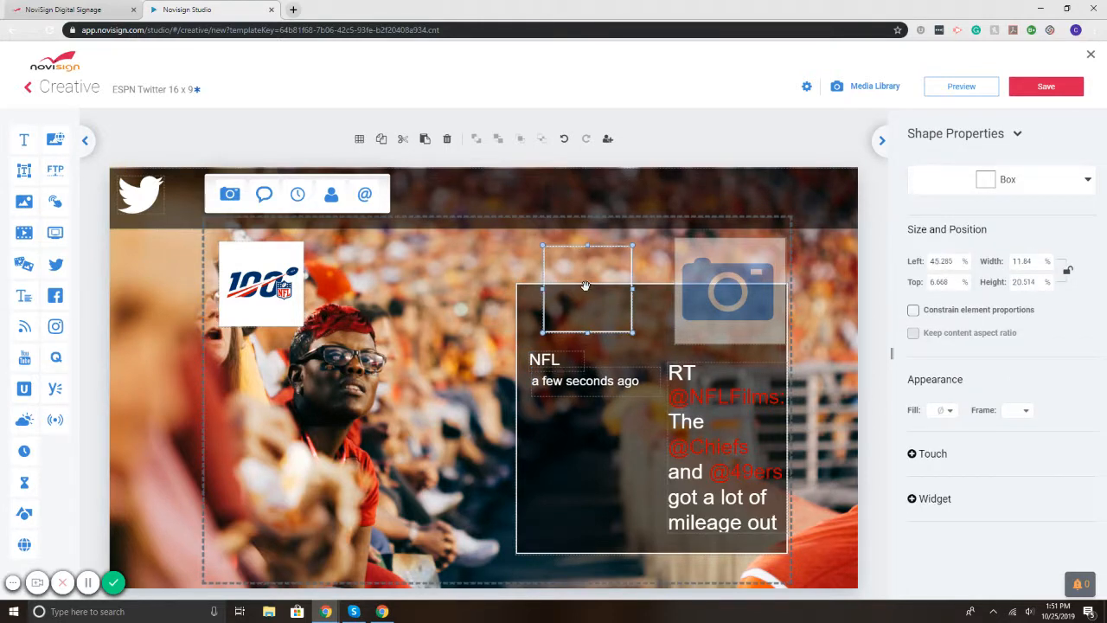
left_click_drag(264, 282, 592, 283)
Step: Stretch the dark box upward around the logo and open the full-screen preview
left_click(730, 473)
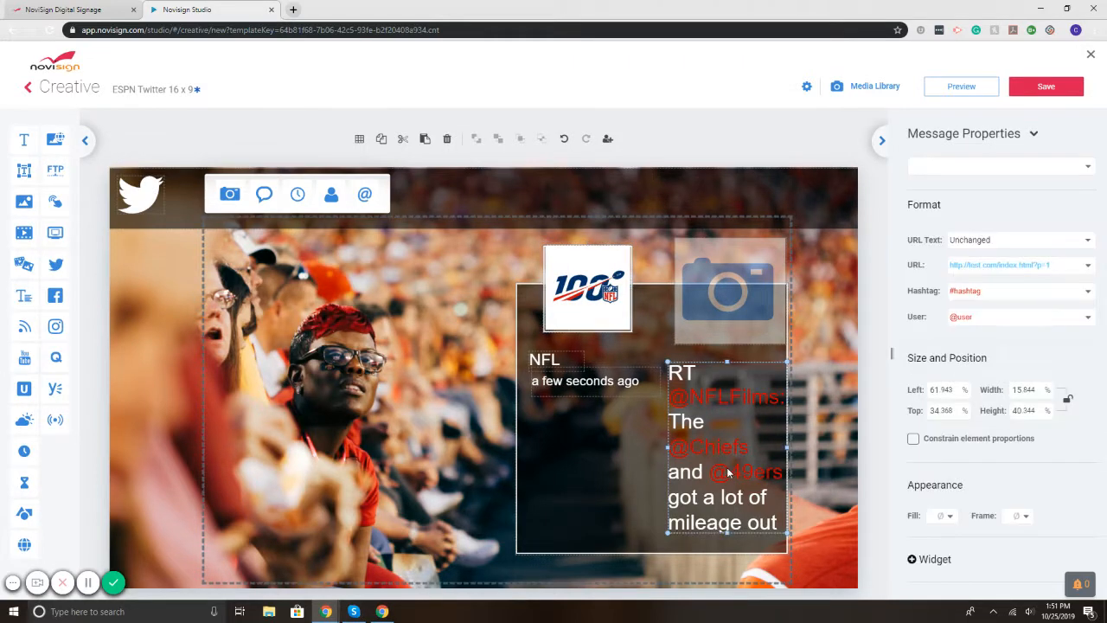
left_click(619, 378)
left_click(739, 368)
left_click(597, 378)
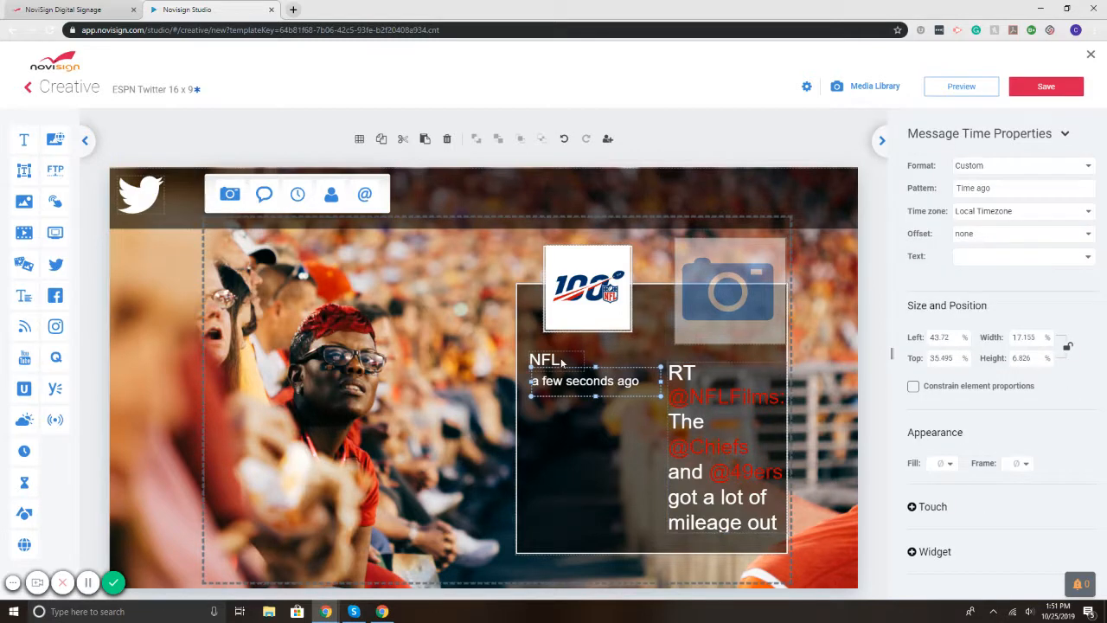
left_click(695, 325)
left_click(614, 309)
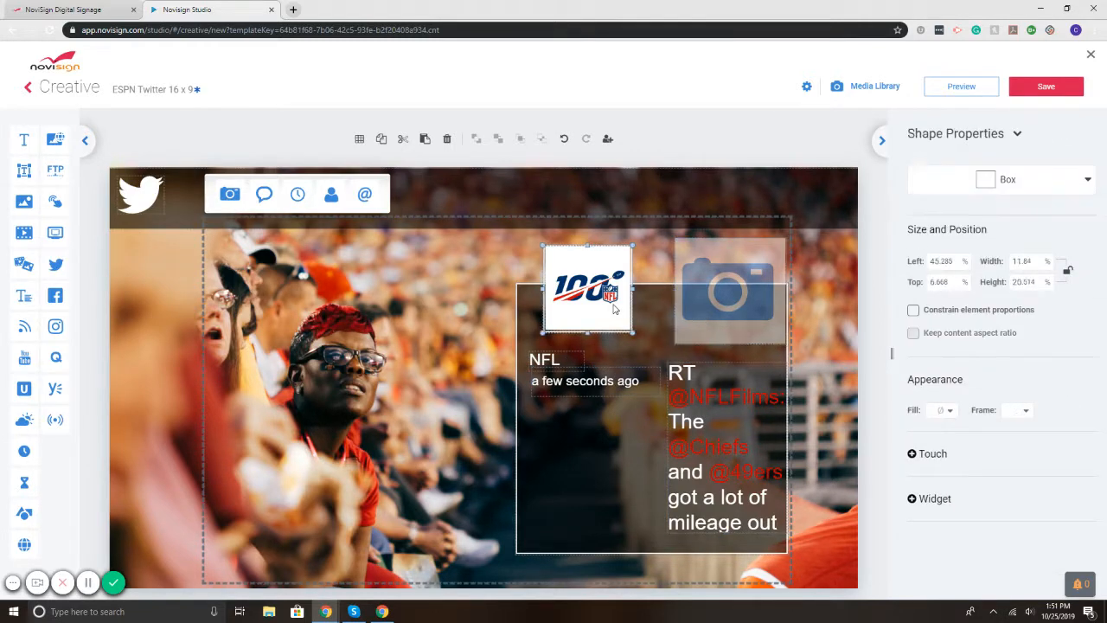
left_click(670, 296)
left_click(660, 282)
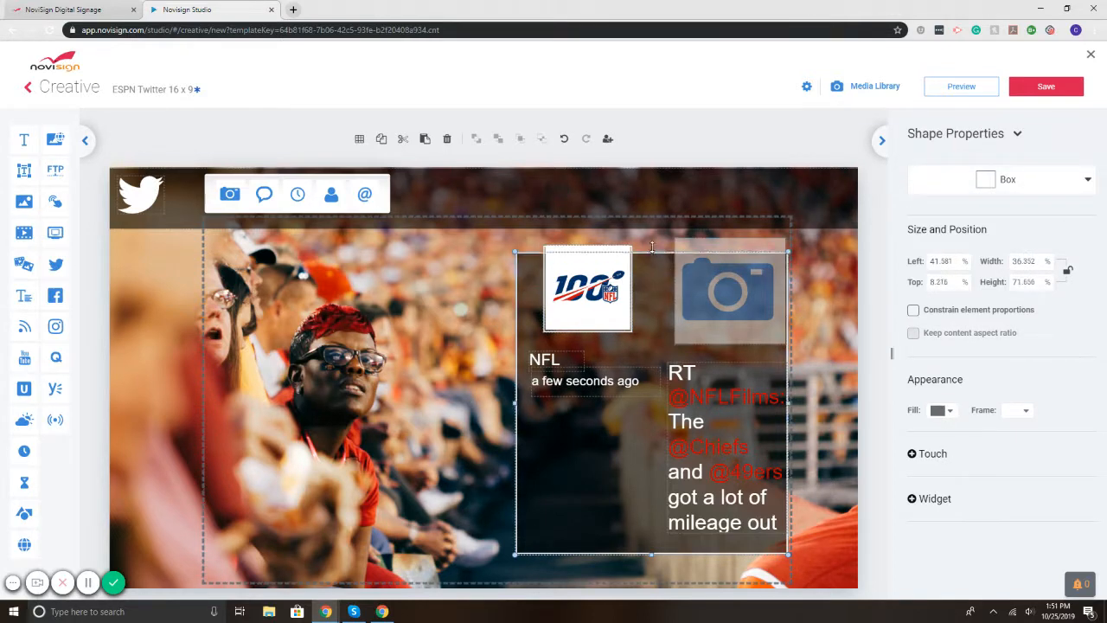
left_click_drag(652, 247, 652, 224)
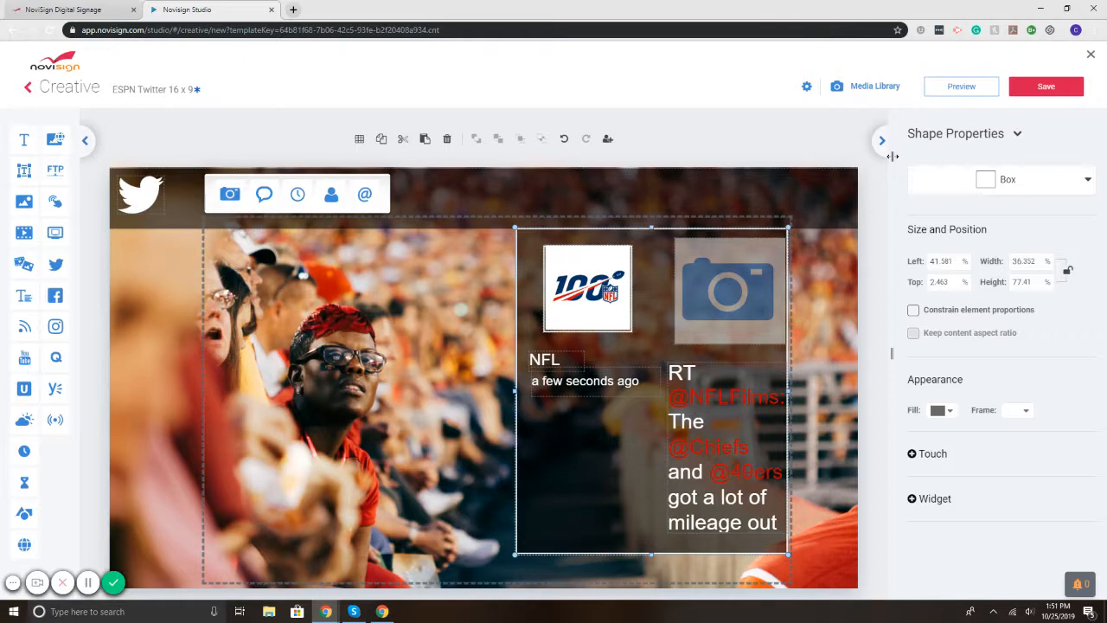
left_click(947, 87)
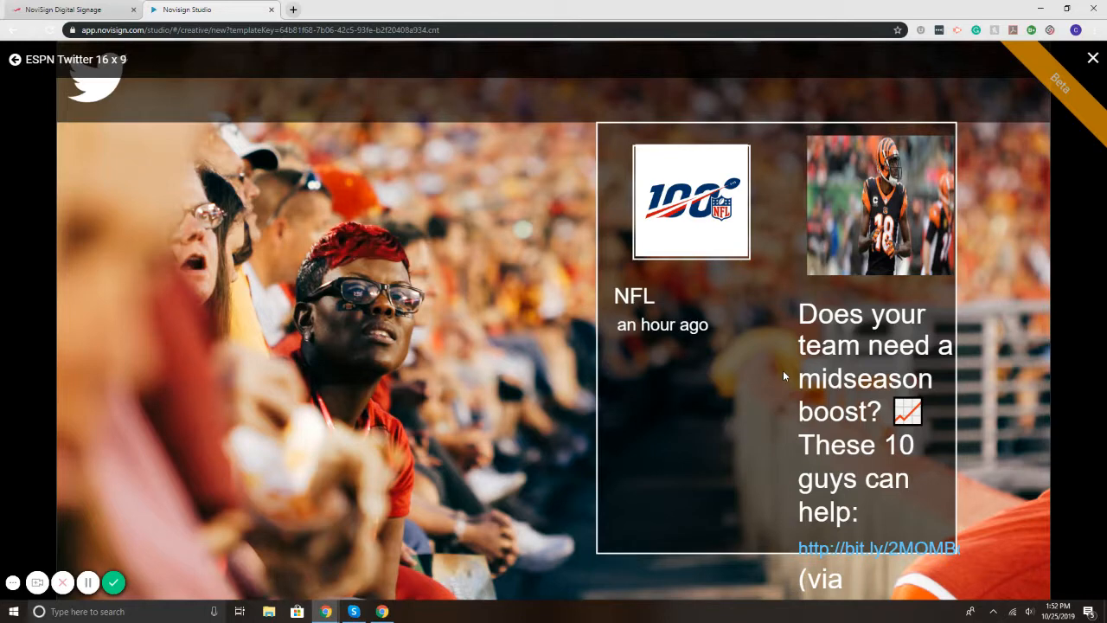
left_click(1091, 58)
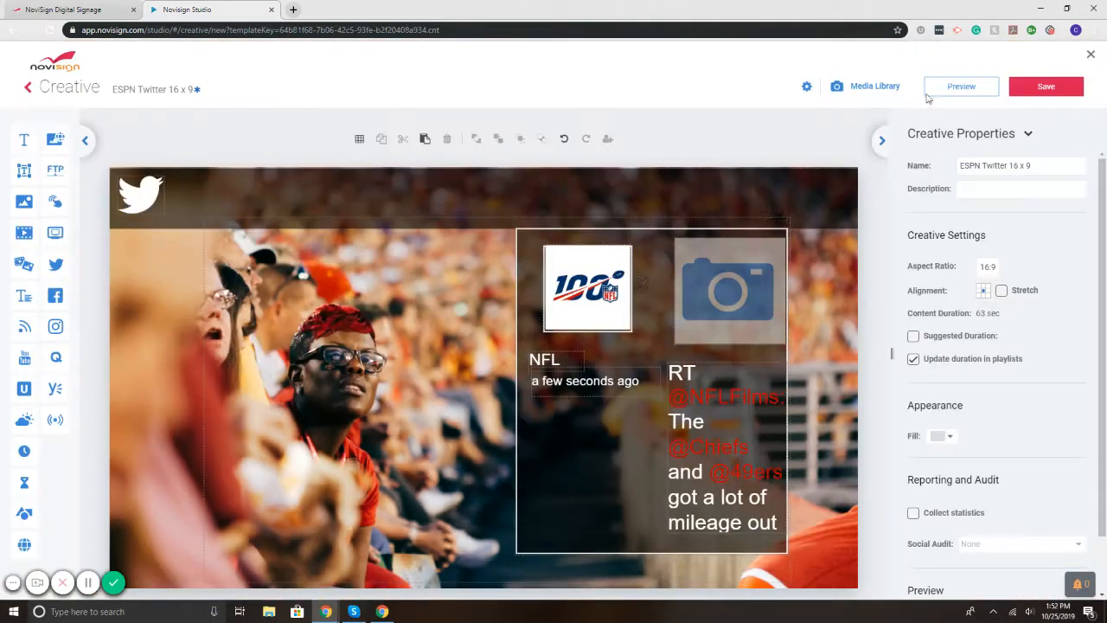
Step: Delete the stadium photo, set the background fill to black (000000), and drag in an Image widget
left_click(178, 356)
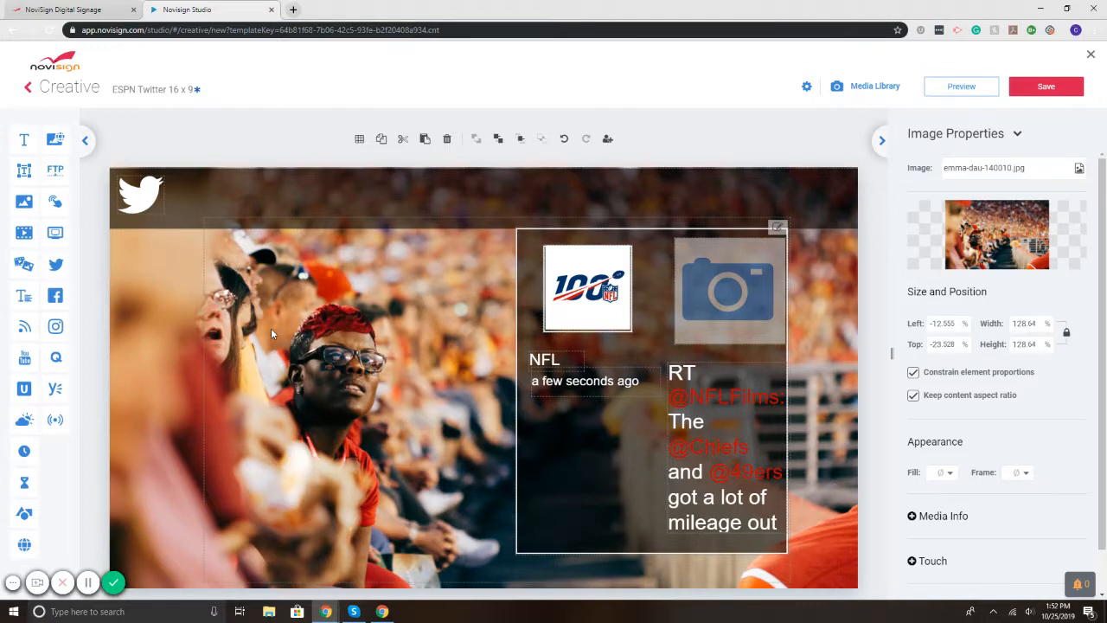
key("Delete")
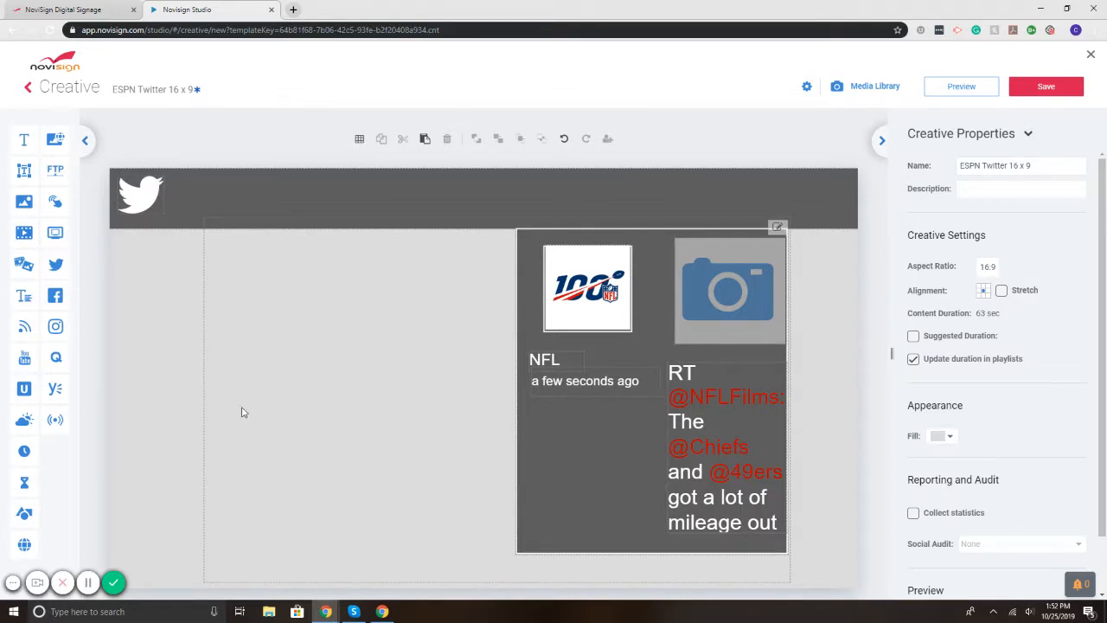
left_click(947, 437)
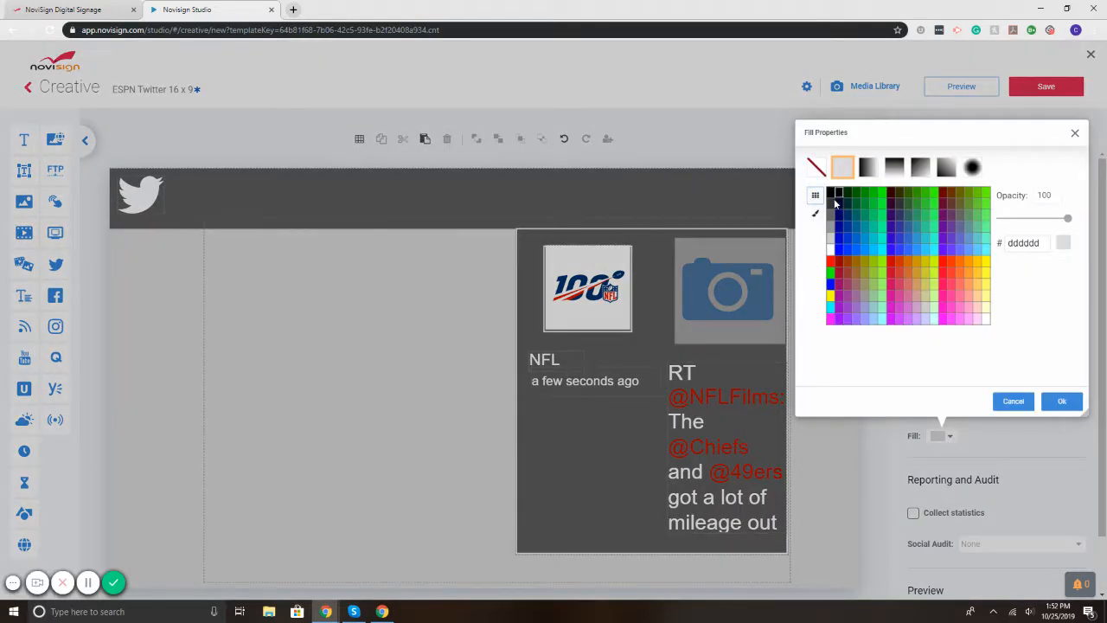
left_click(1017, 401)
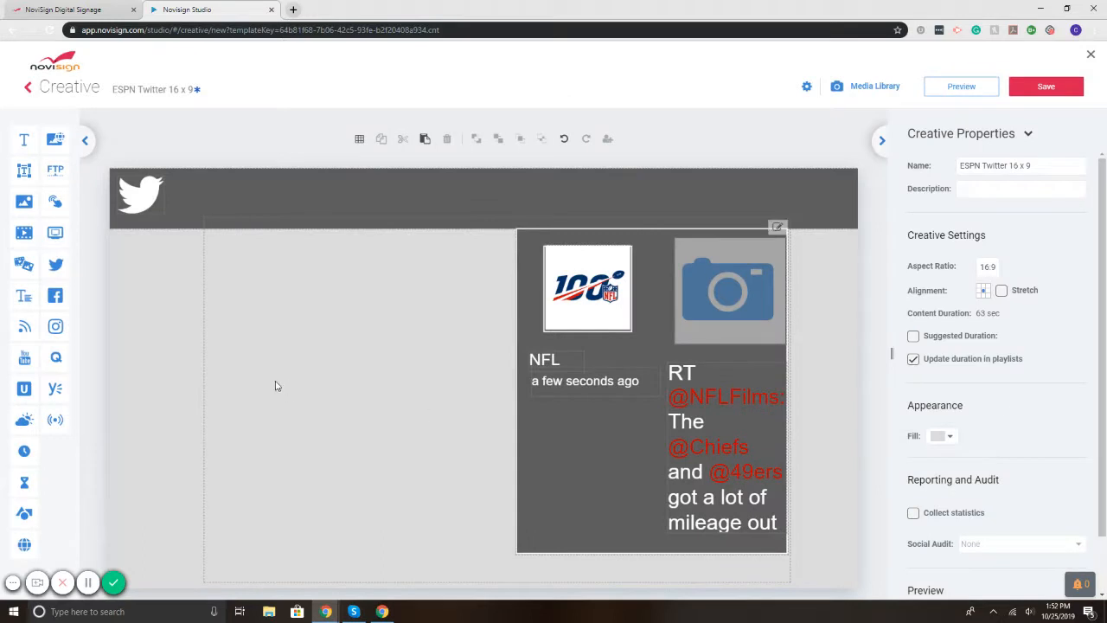
left_click(946, 436)
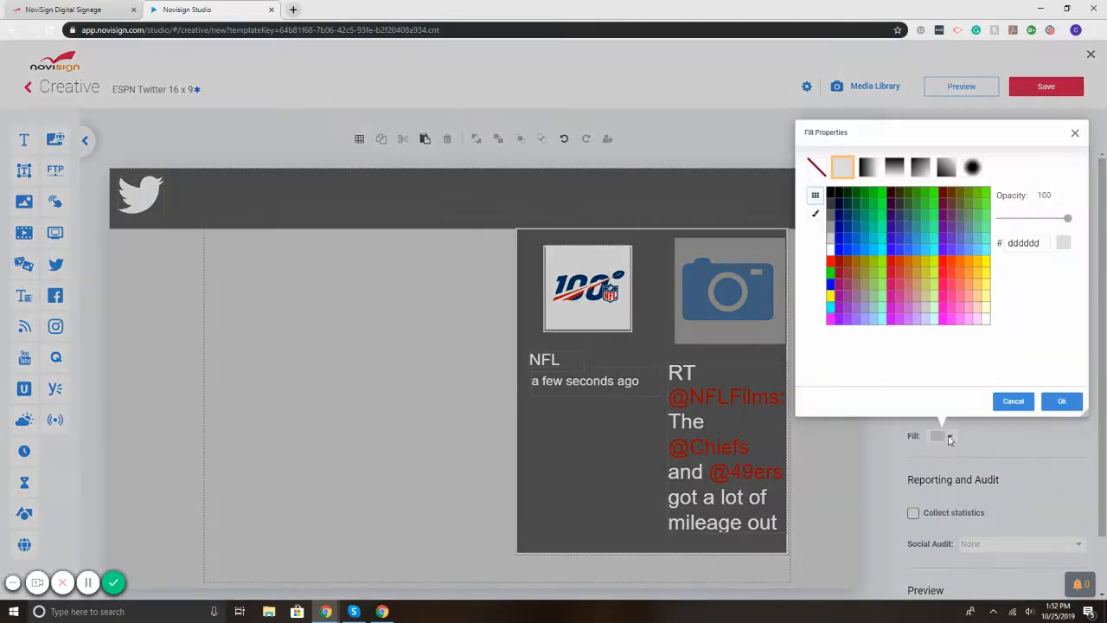
left_click(832, 192)
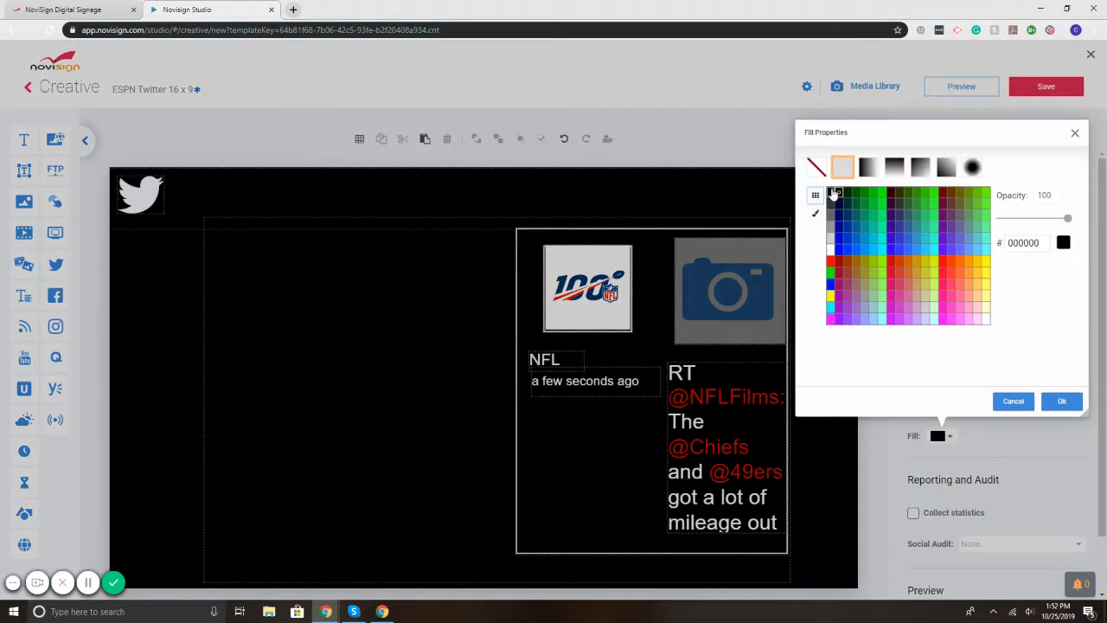
left_click(1062, 402)
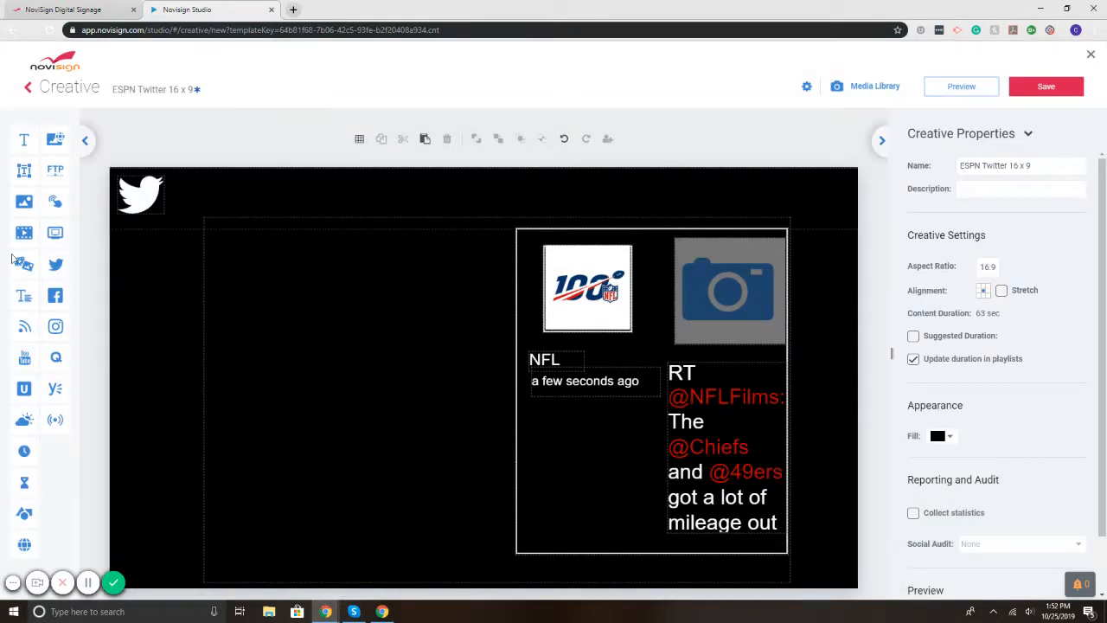
left_click_drag(25, 209, 359, 322)
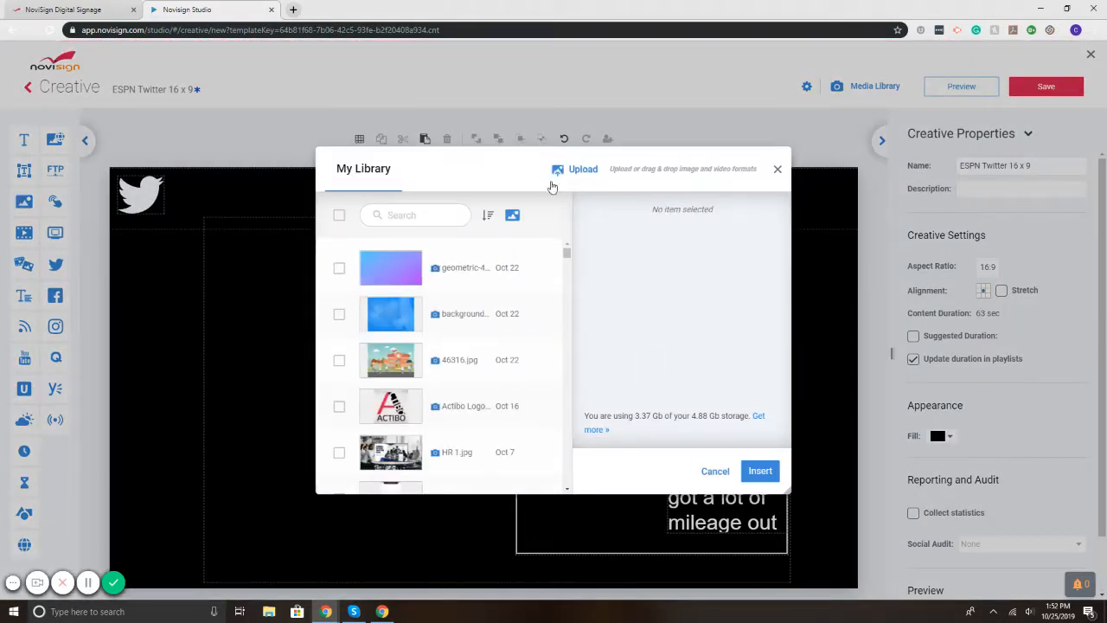
Step: Stretch geometric-4076402_1280.png over the canvas behind the feed, then shift the feed left and widen it
left_click(406, 272)
left_click(761, 471)
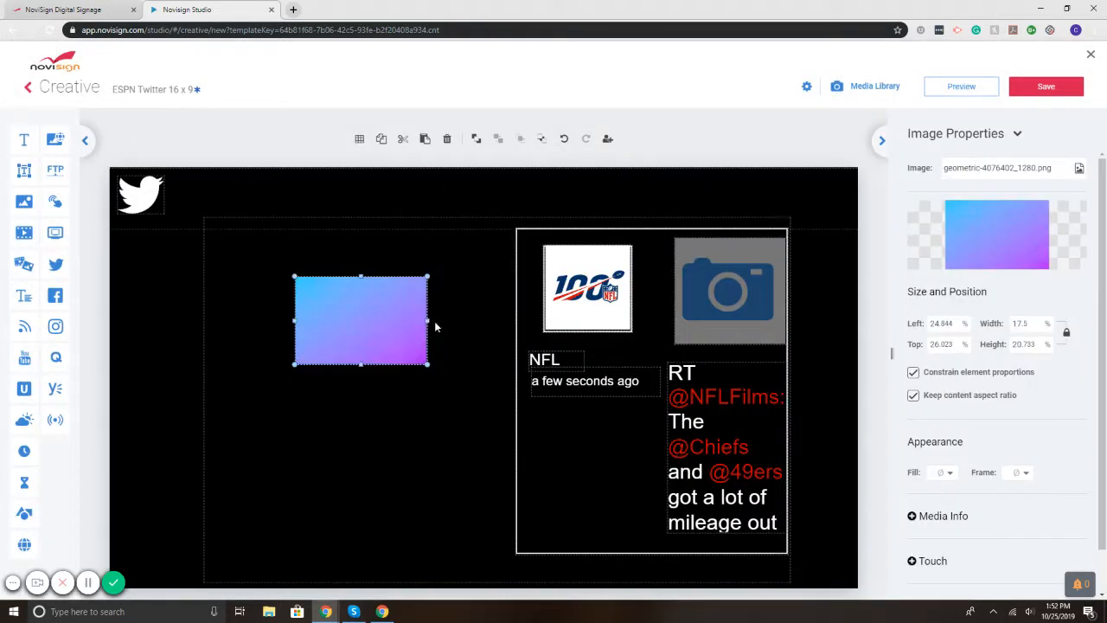
left_click_drag(313, 294, 164, 198)
left_click_drag(212, 230, 566, 465)
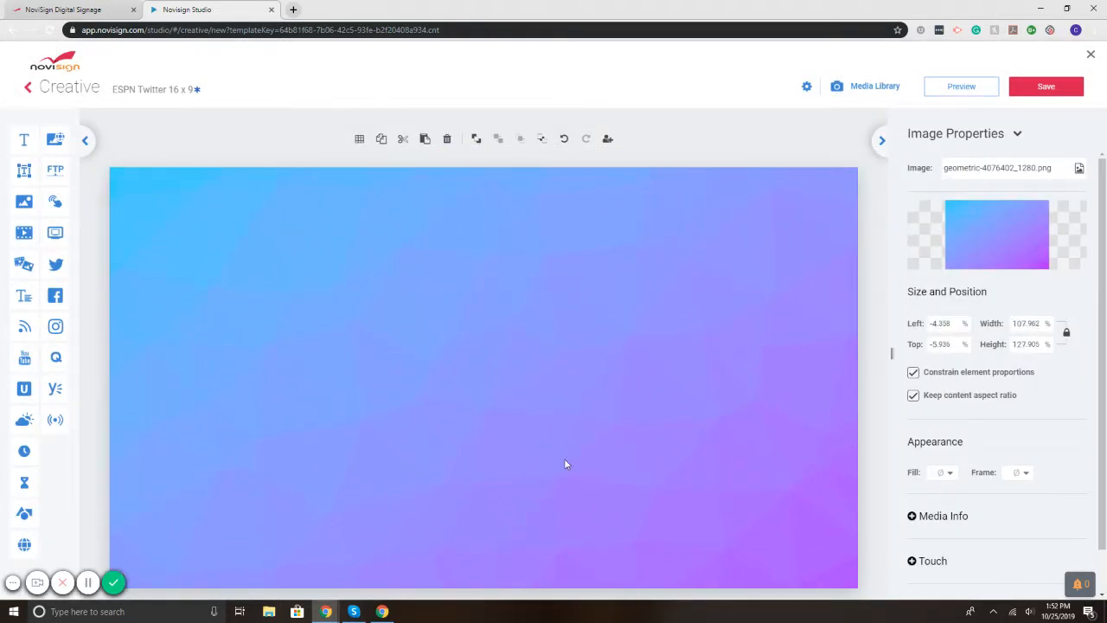
left_click(476, 140)
left_click(579, 294)
left_click_drag(578, 294, 316, 304)
left_click_drag(528, 409, 851, 409)
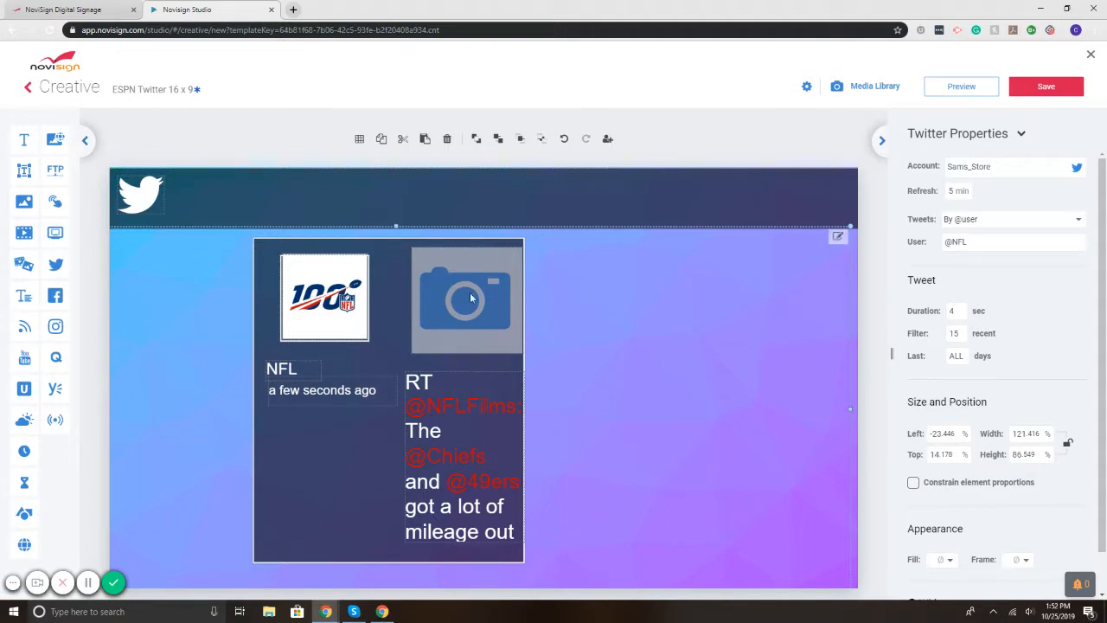
Step: Widen the tweet text and the dark card, and move both to the right side
left_click(837, 236)
left_click(492, 452)
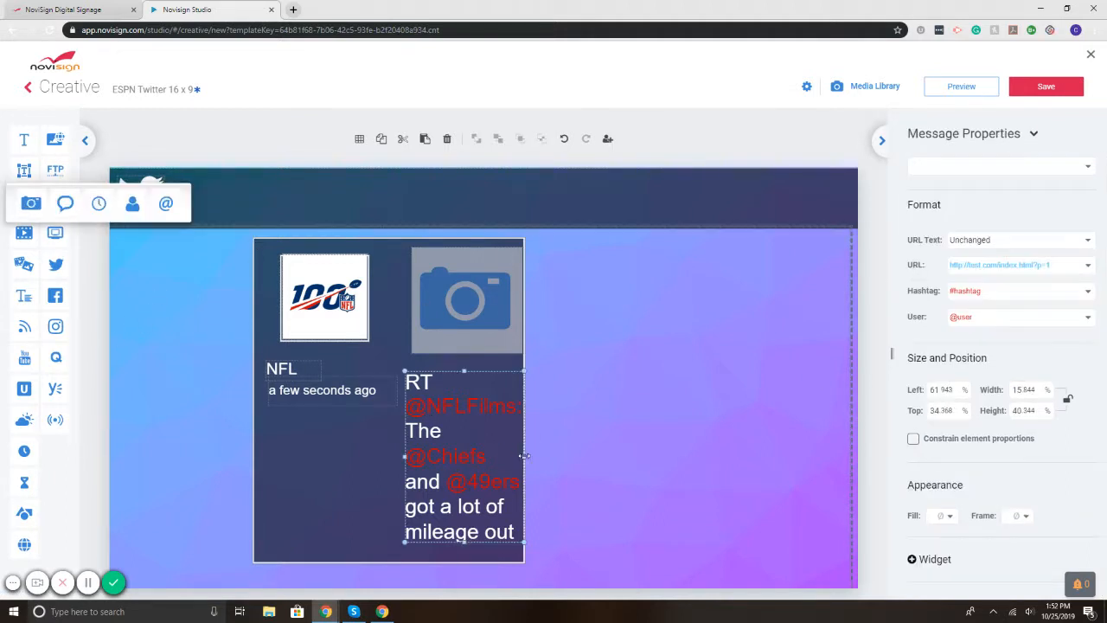
left_click_drag(523, 456, 710, 456)
left_click_drag(575, 428, 700, 442)
left_click_drag(377, 435, 690, 443)
left_click_drag(566, 392, 507, 392)
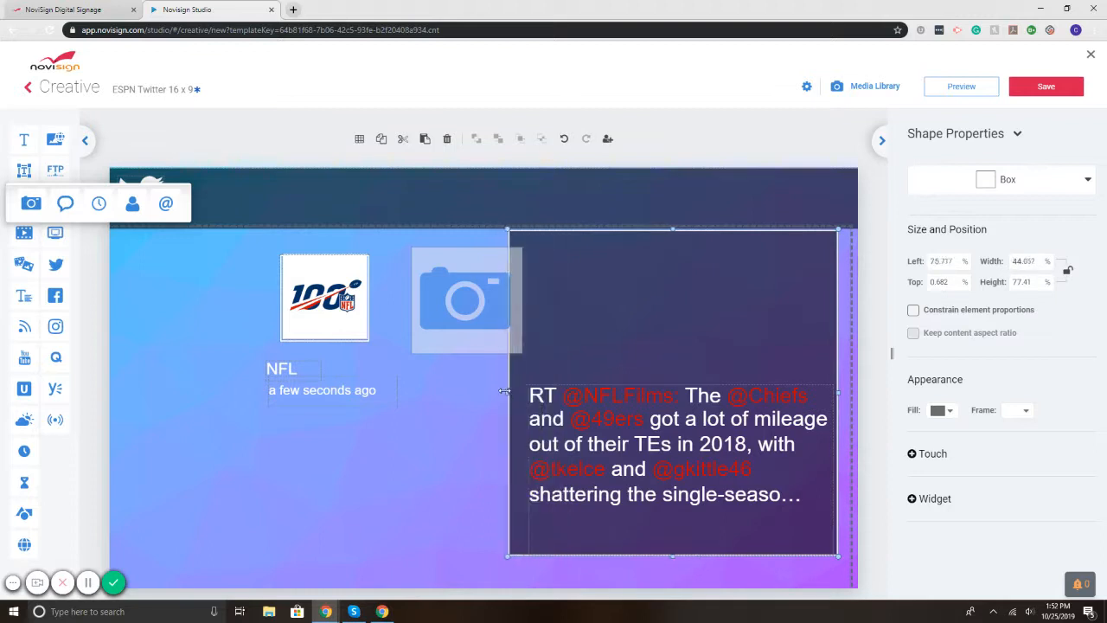
Step: Move the photo, frame, NFL logo and name into the card, and delete the timestamp
left_click_drag(490, 291, 737, 293)
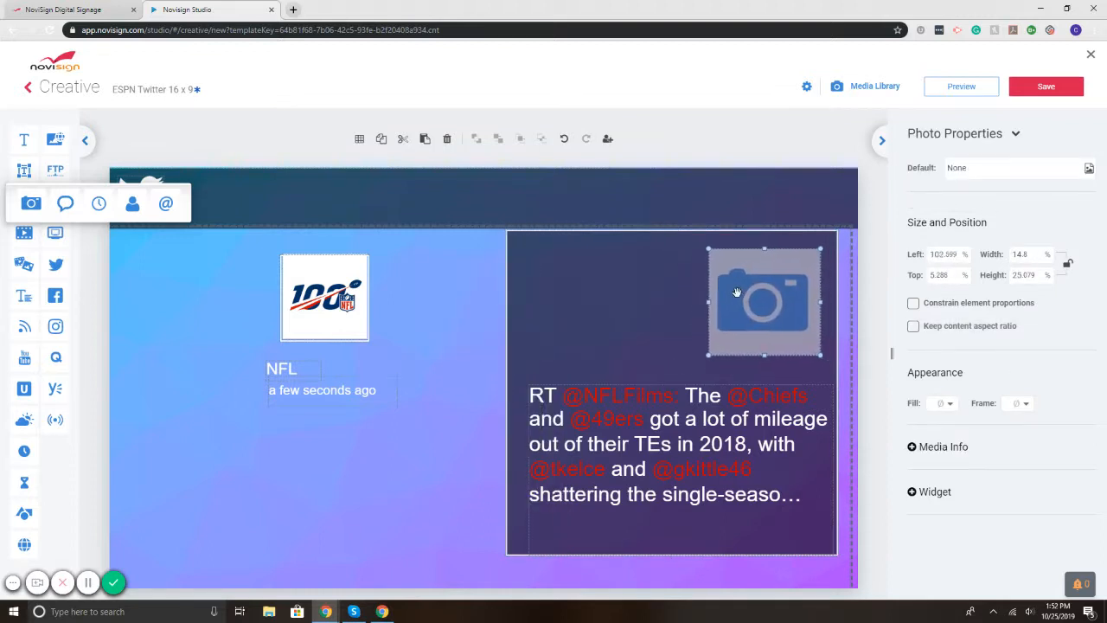
left_click_drag(327, 285, 607, 287)
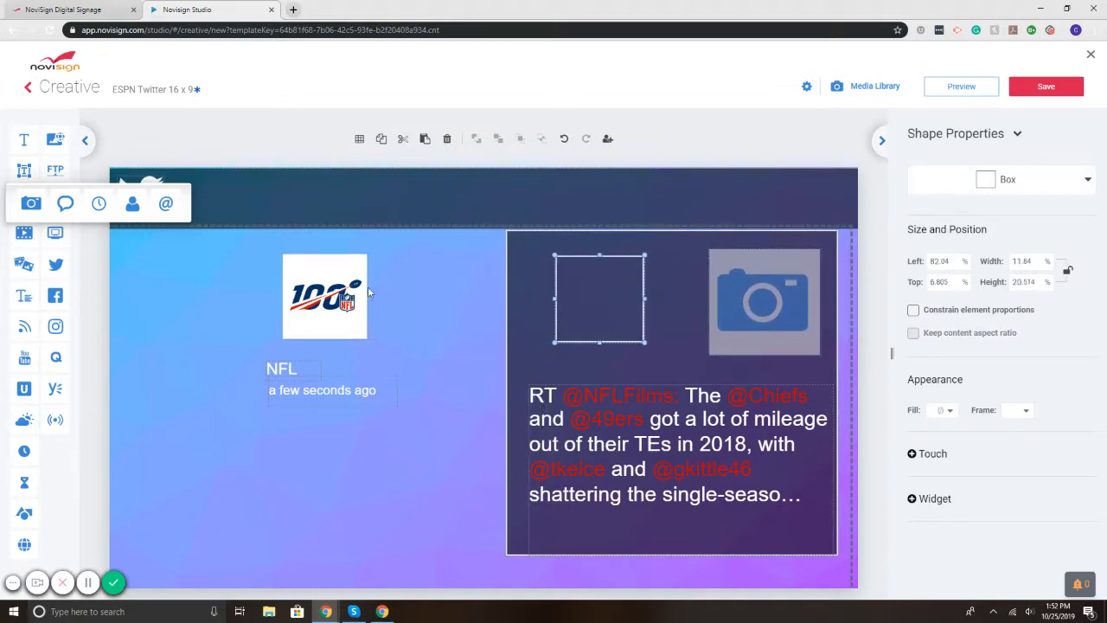
left_click_drag(368, 292, 606, 297)
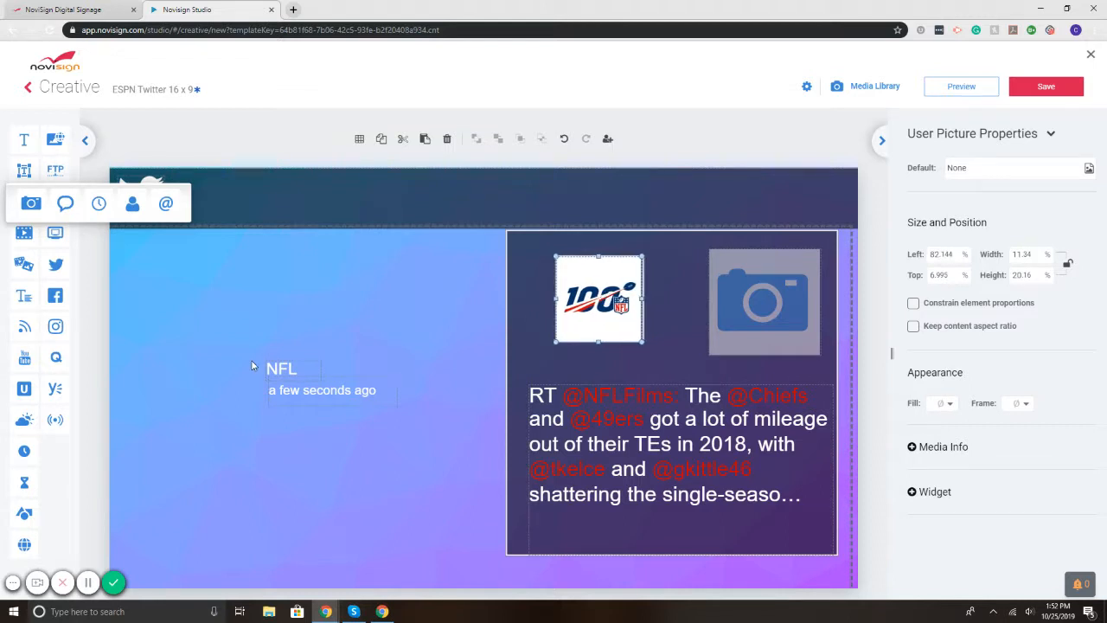
left_click_drag(279, 370, 563, 357)
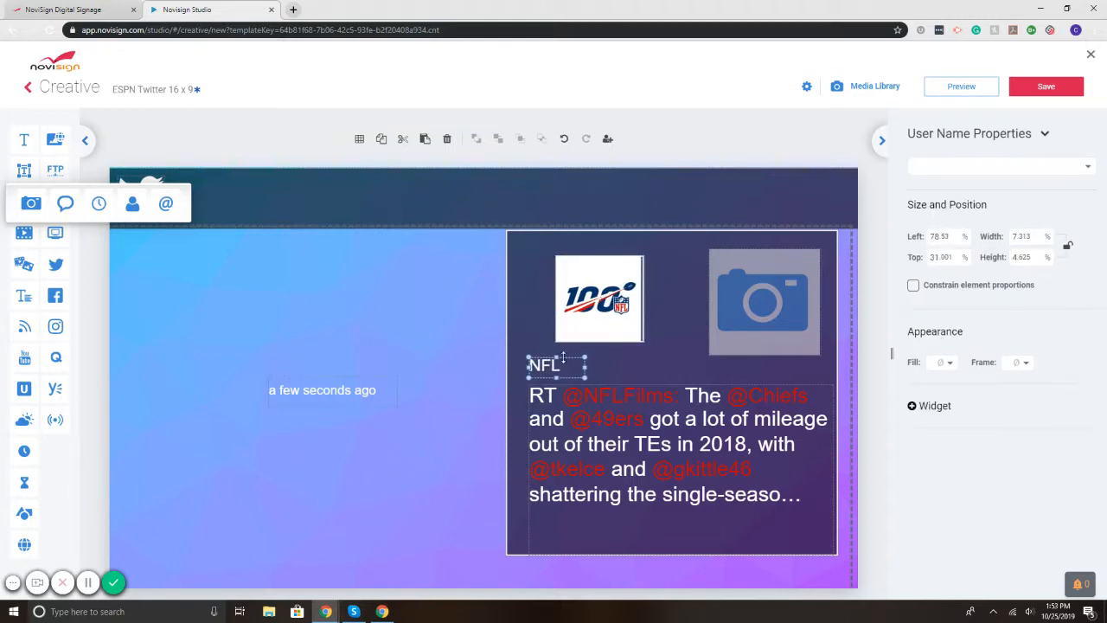
left_click(612, 309)
left_click_drag(299, 389, 565, 347)
key("Delete")
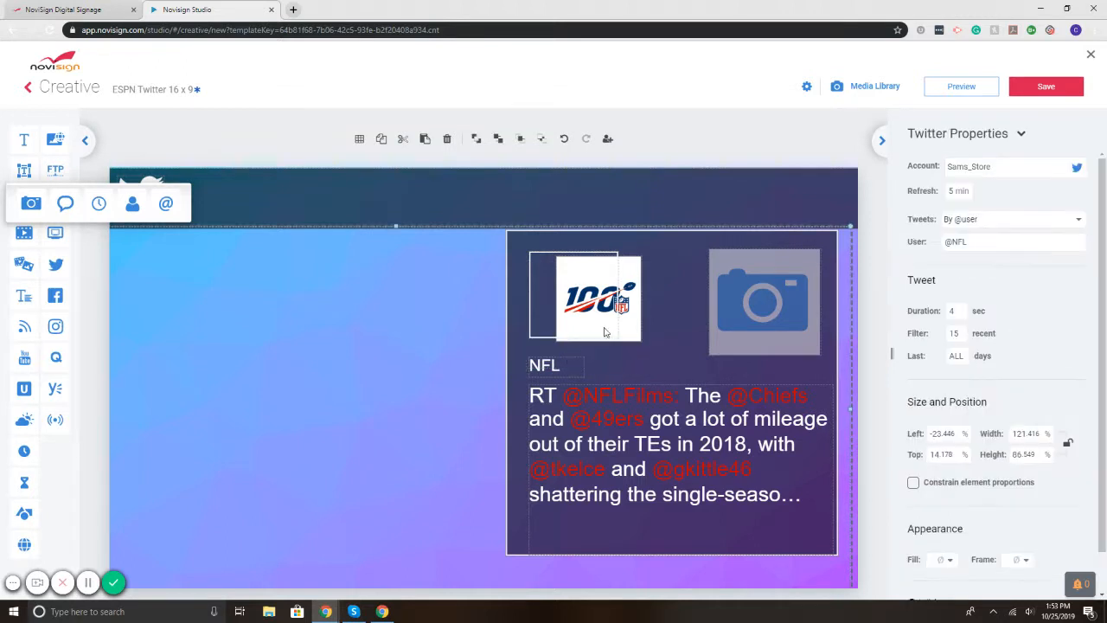
left_click_drag(631, 323, 600, 309)
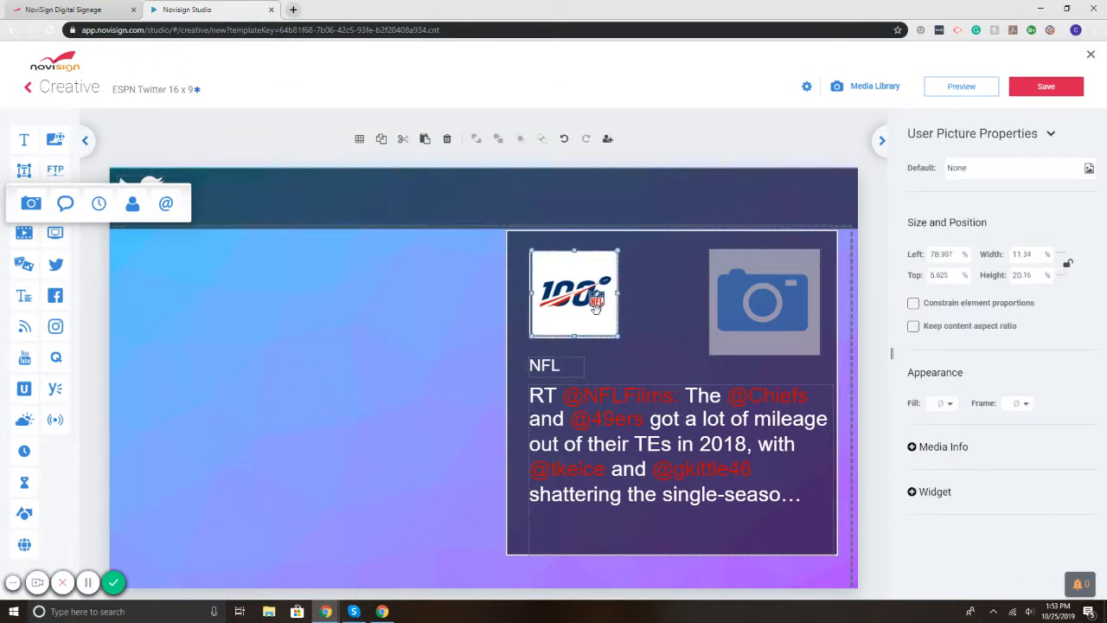
Step: Nudge the whole Twitter feed slightly lower on the canvas
left_click(182, 271)
left_click(201, 140)
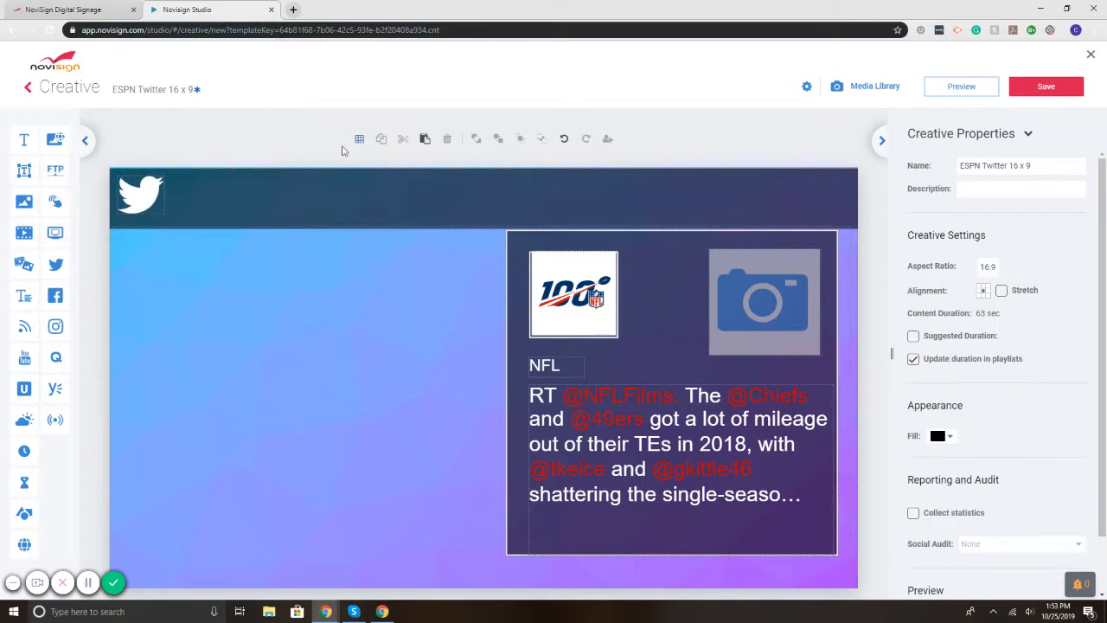
left_click(588, 347)
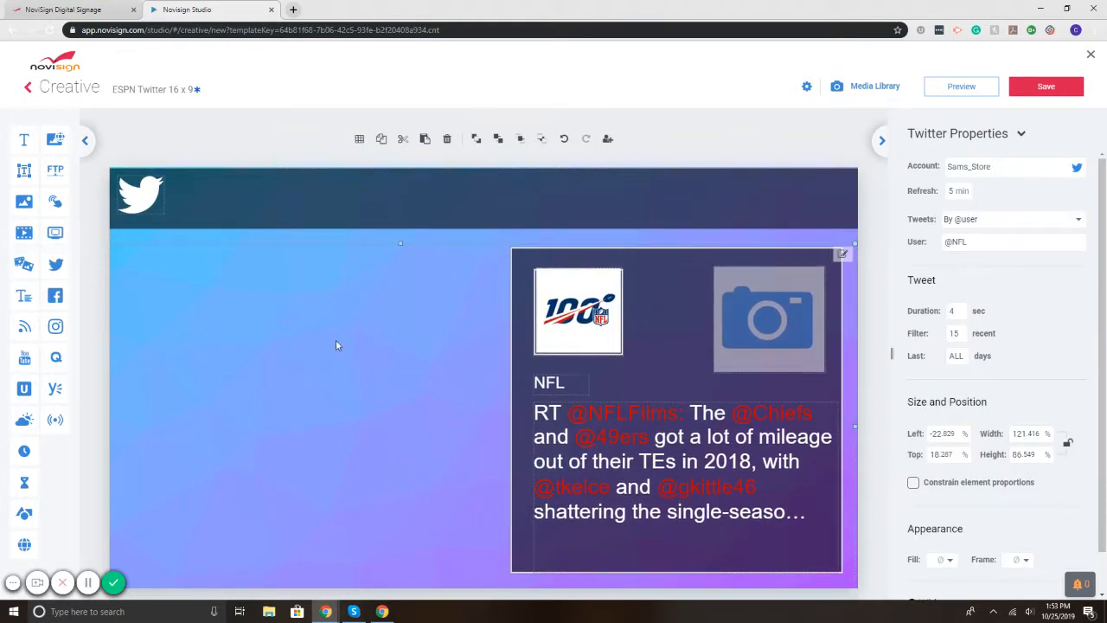
left_click(280, 144)
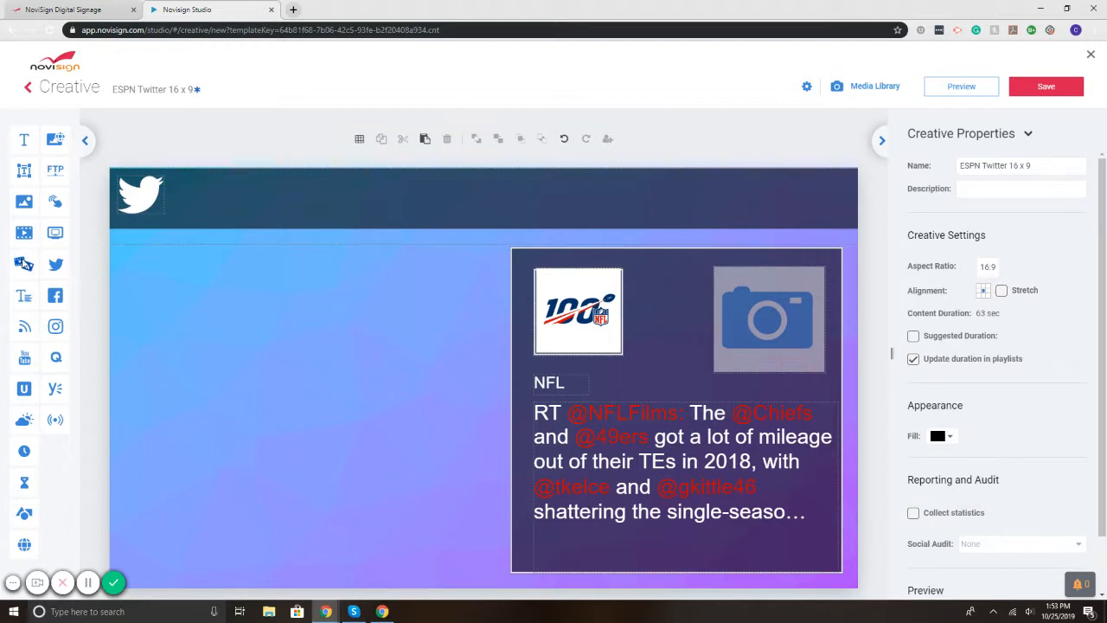
Step: Add an enlarged left-side slideshow holding the HR 1, stats and Birthdayy images
left_click_drag(23, 265, 200, 287)
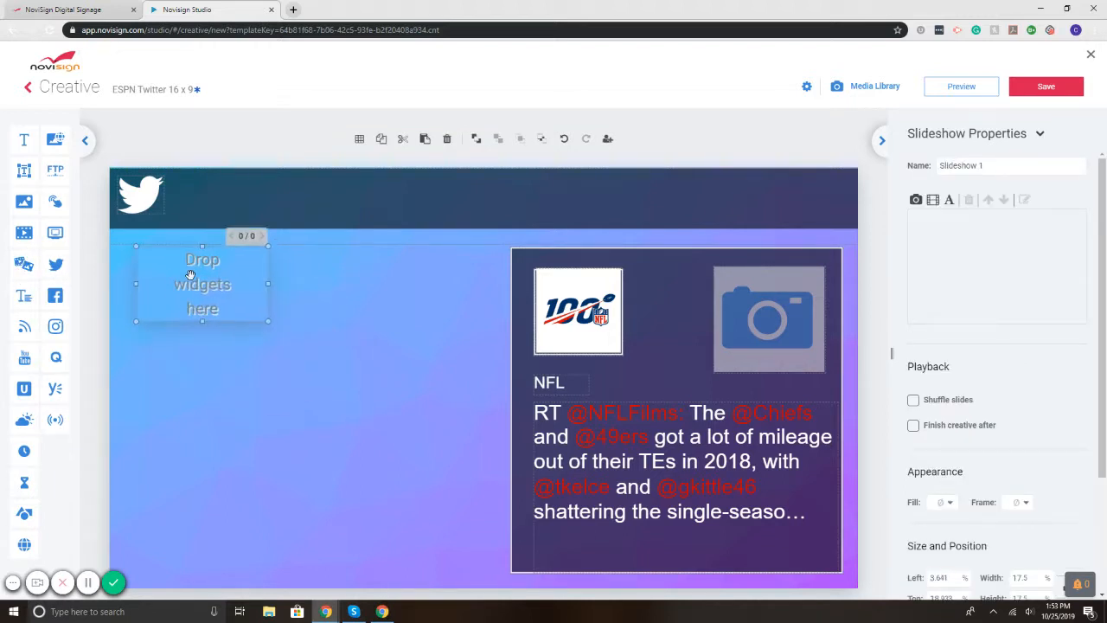
left_click_drag(271, 332, 494, 515)
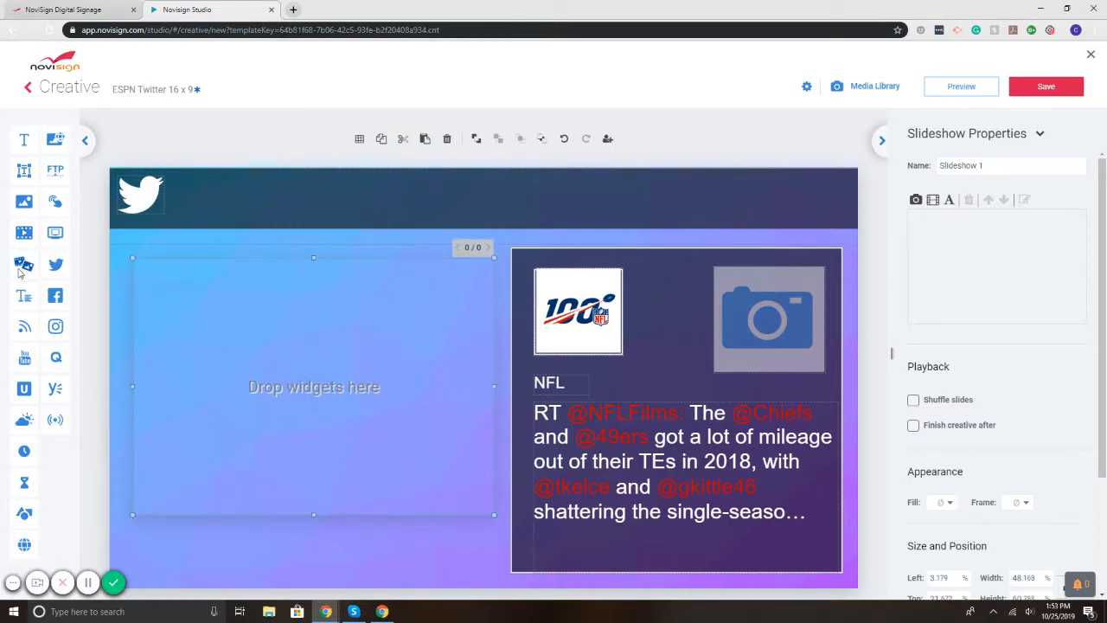
left_click(915, 202)
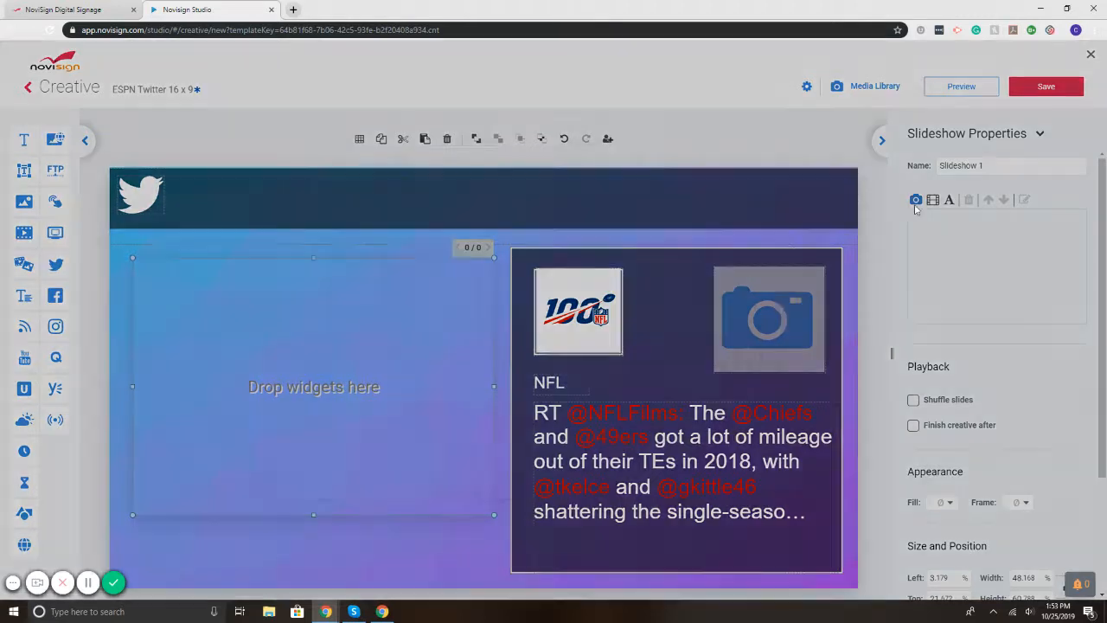
scroll(517, 327, "down", 3)
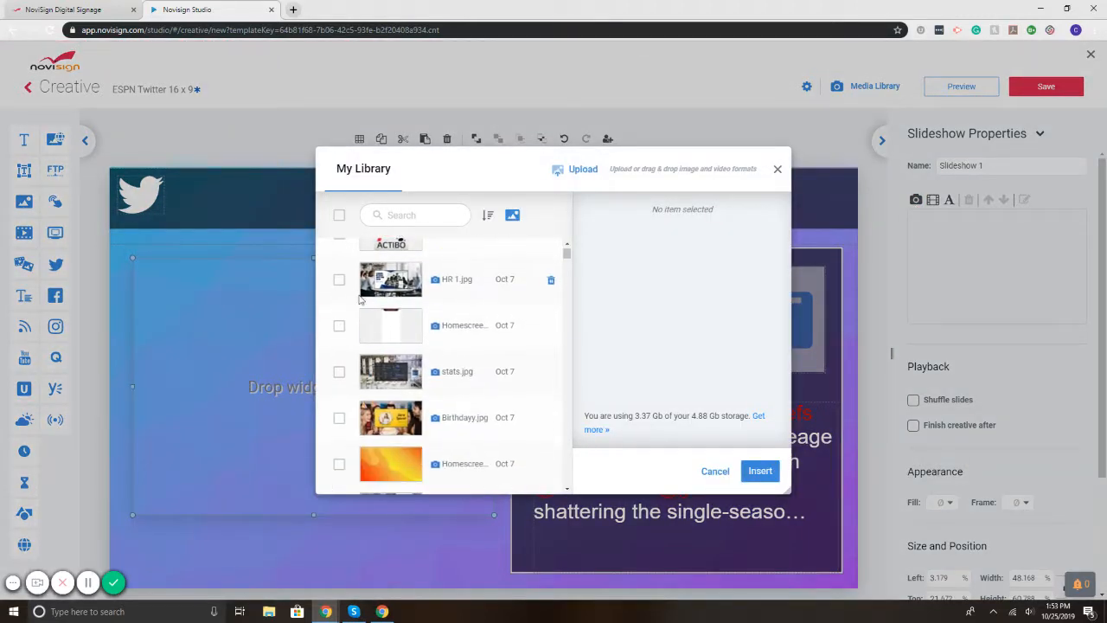
left_click(339, 280)
left_click(339, 371)
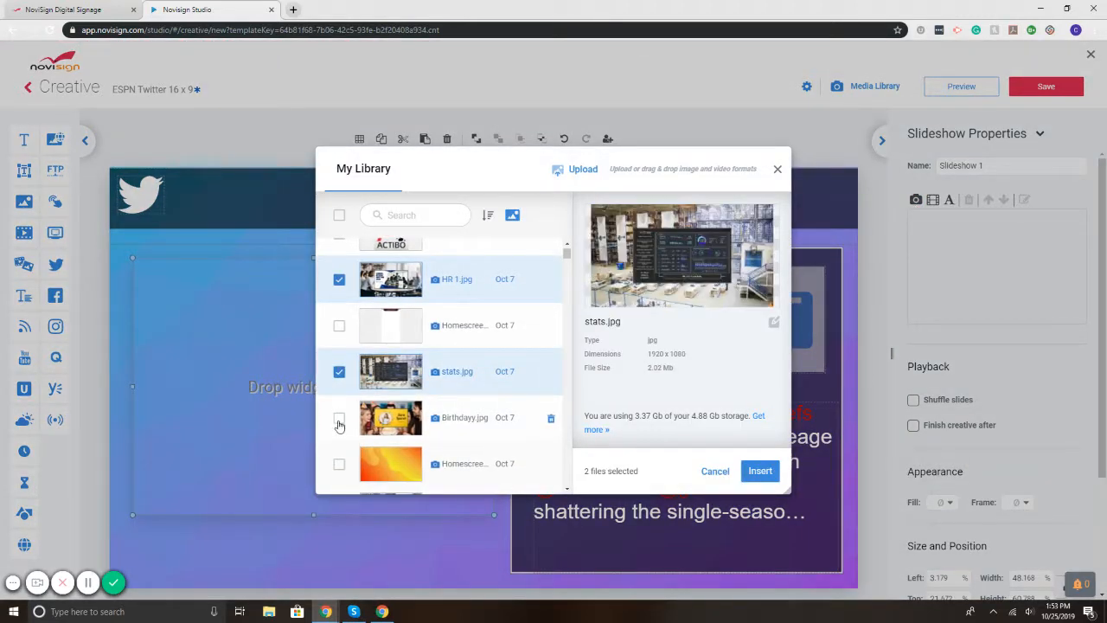
left_click(339, 418)
left_click(759, 470)
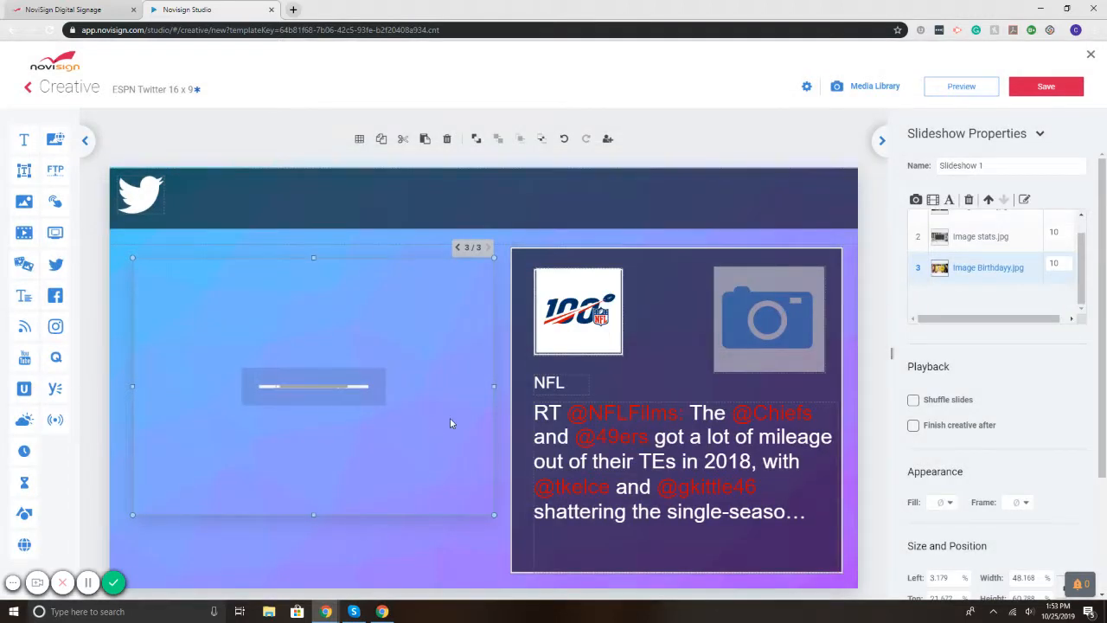
Step: Set slides 2 and 3 to 5 seconds each and preview the creative full-screen
double_click(1057, 263)
type("5")
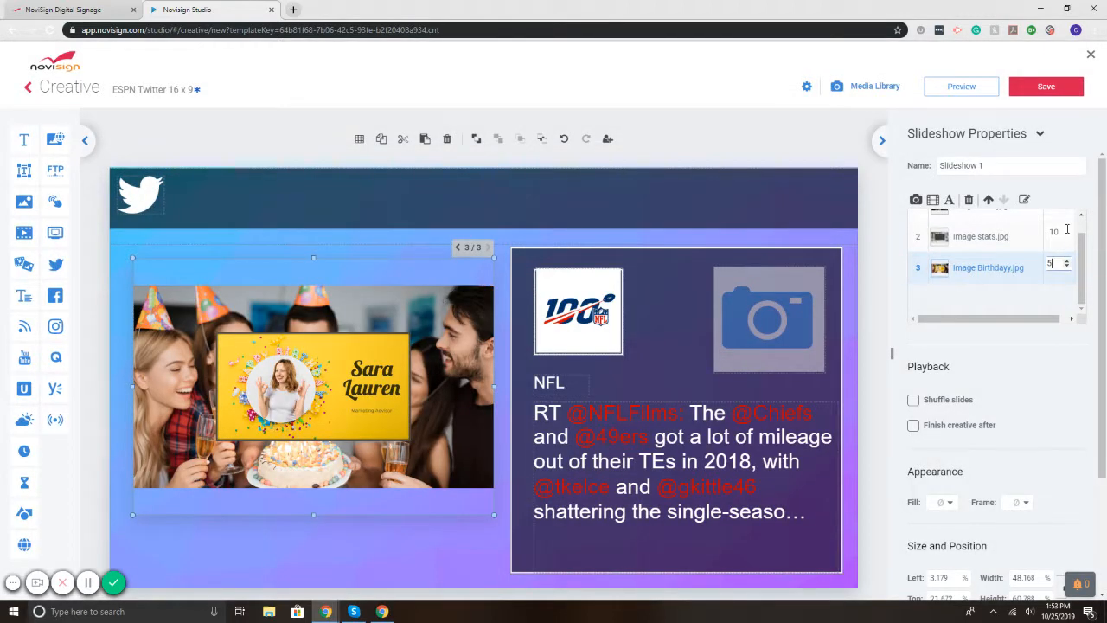
double_click(1055, 231)
type("5")
left_click_drag(1081, 245, 1081, 228)
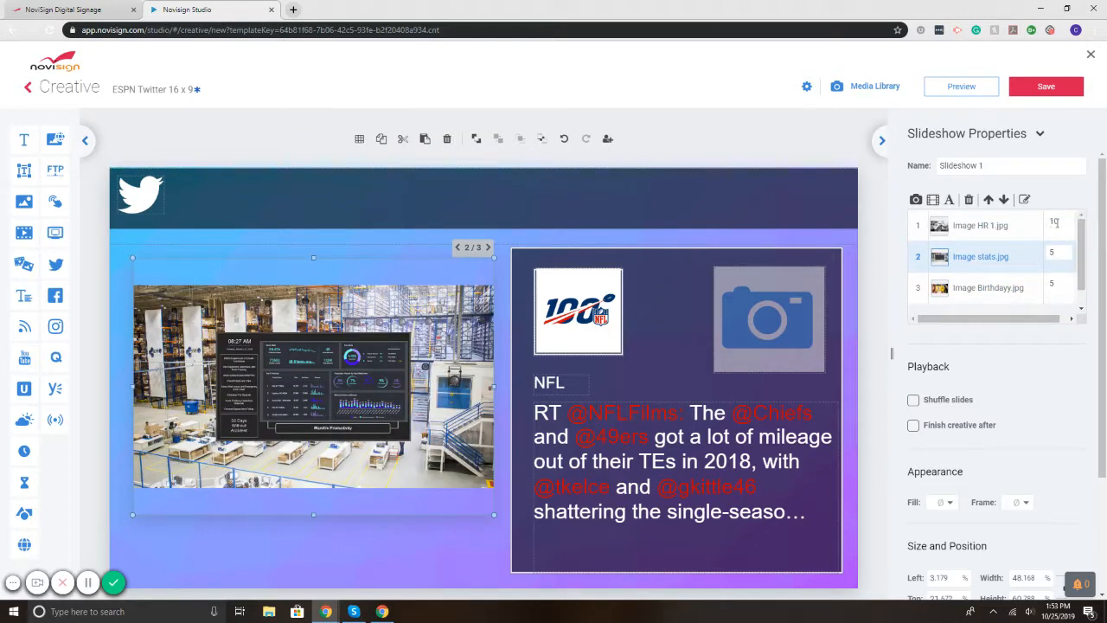
left_click(1051, 226)
left_click(757, 138)
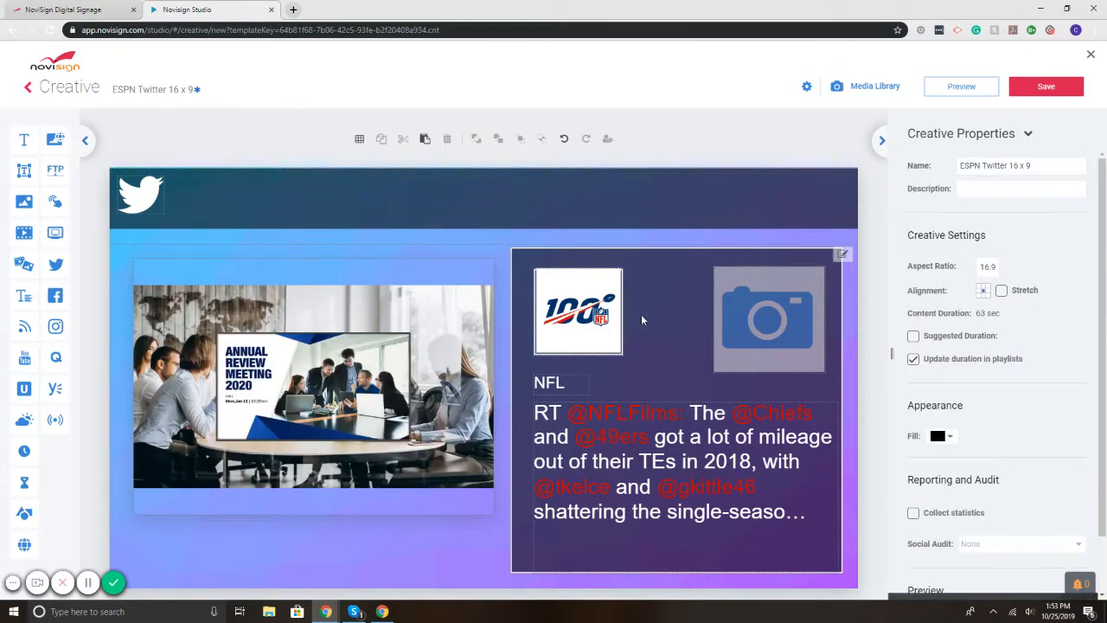
left_click(1089, 507)
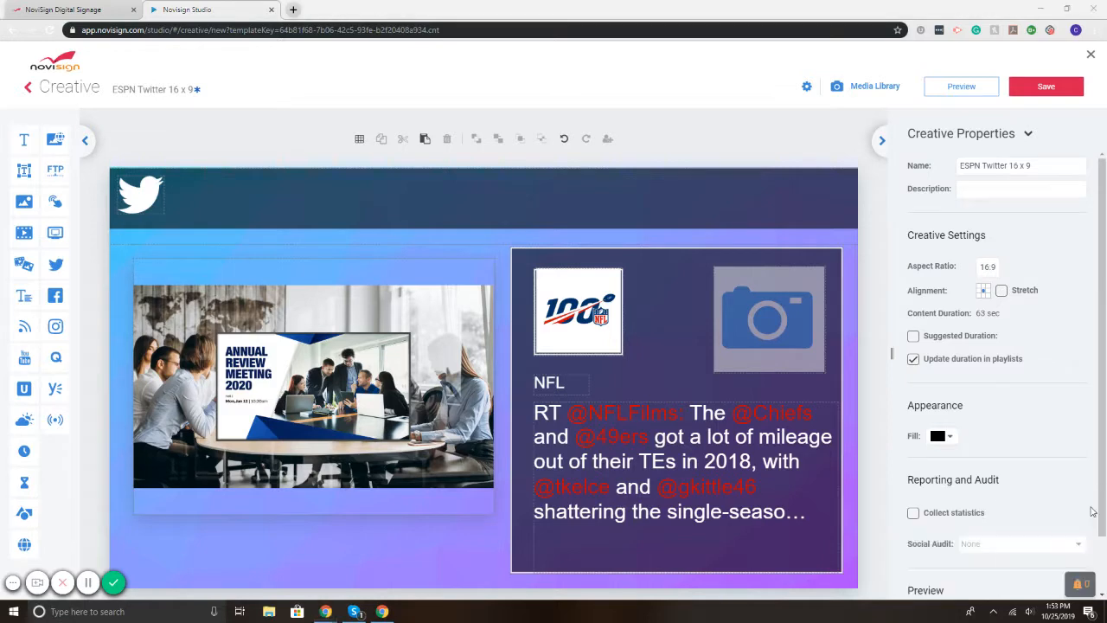
left_click(959, 82)
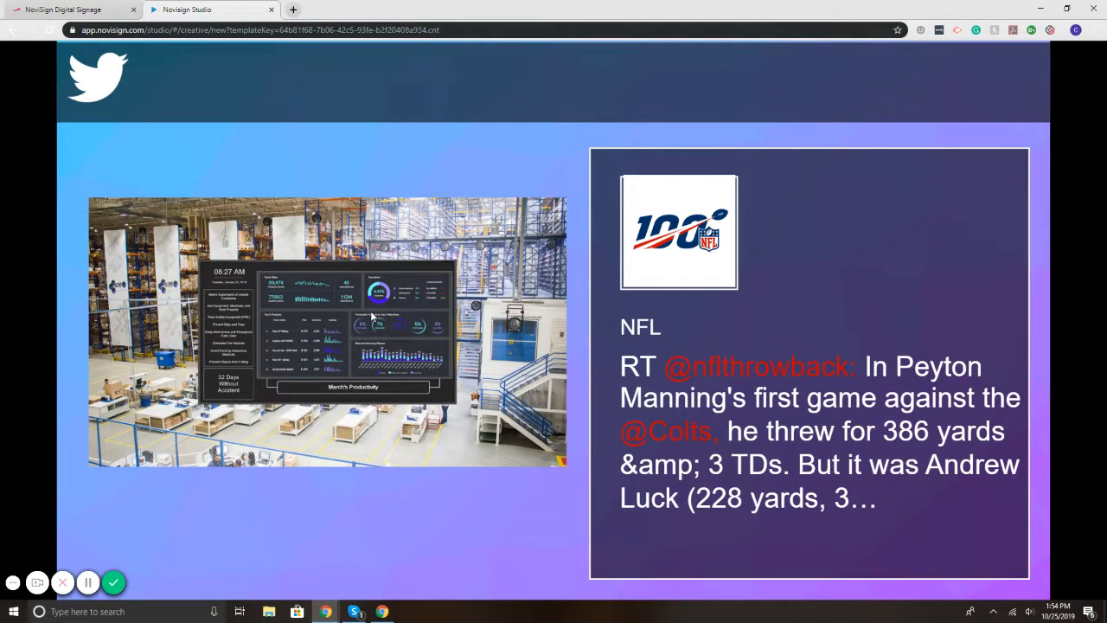
Step: Exit the full-screen preview with Esc to get back to the Creative editor
key("Escape")
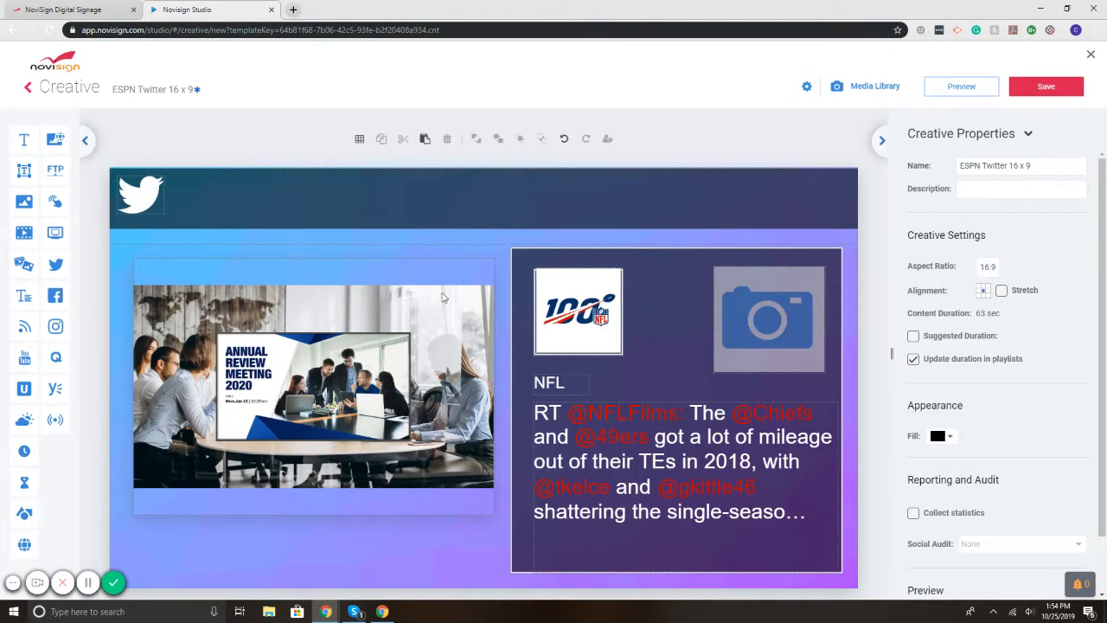
Step: Delete the slideshow, tweet feed and Twitter bird, then close the ESPN Twitter creative
key("Delete")
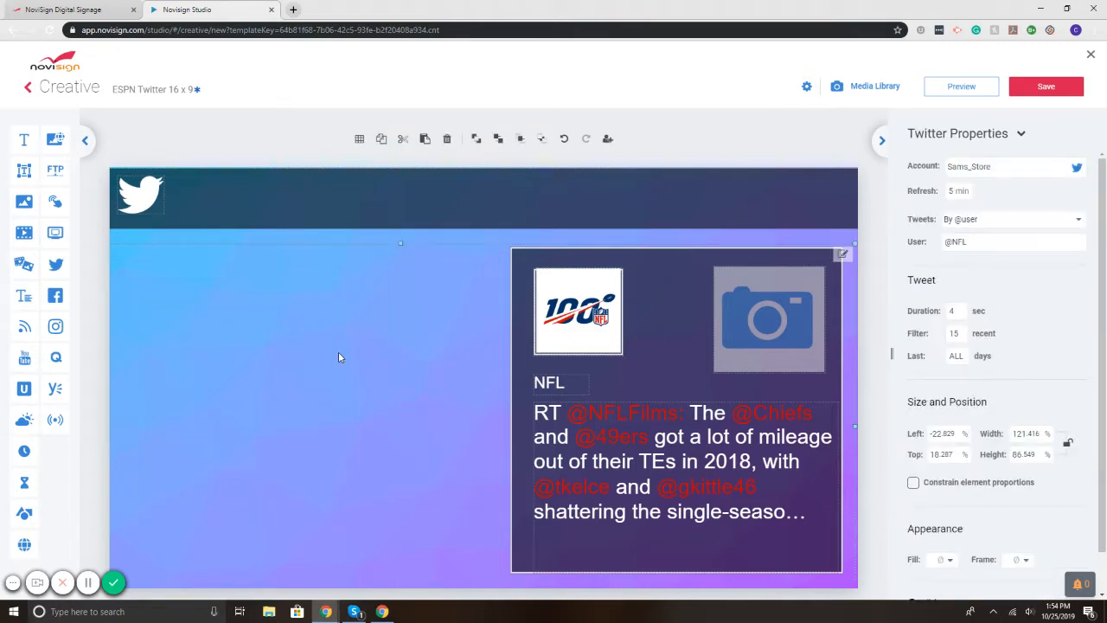
key("Delete")
left_click(344, 357)
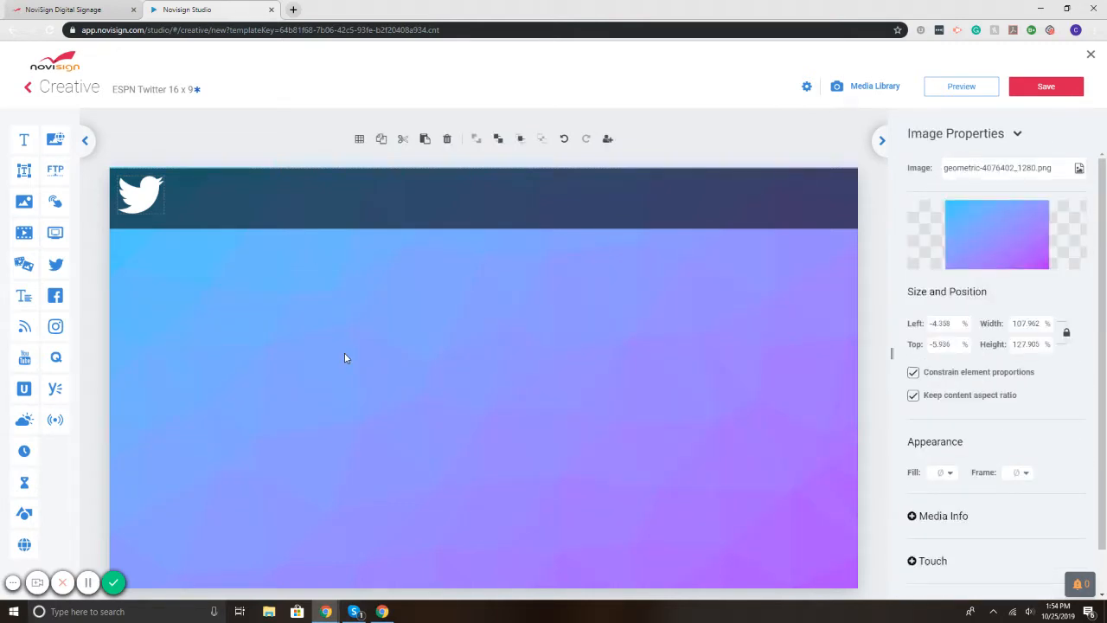
left_click(132, 210)
key("Delete")
left_click(178, 190)
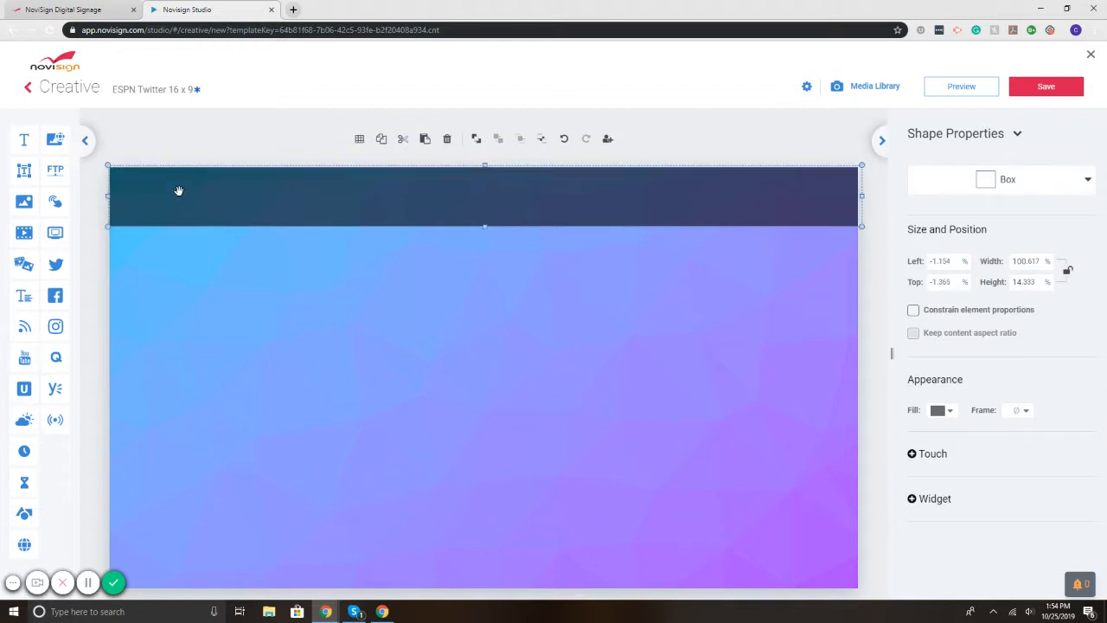
left_click(205, 283)
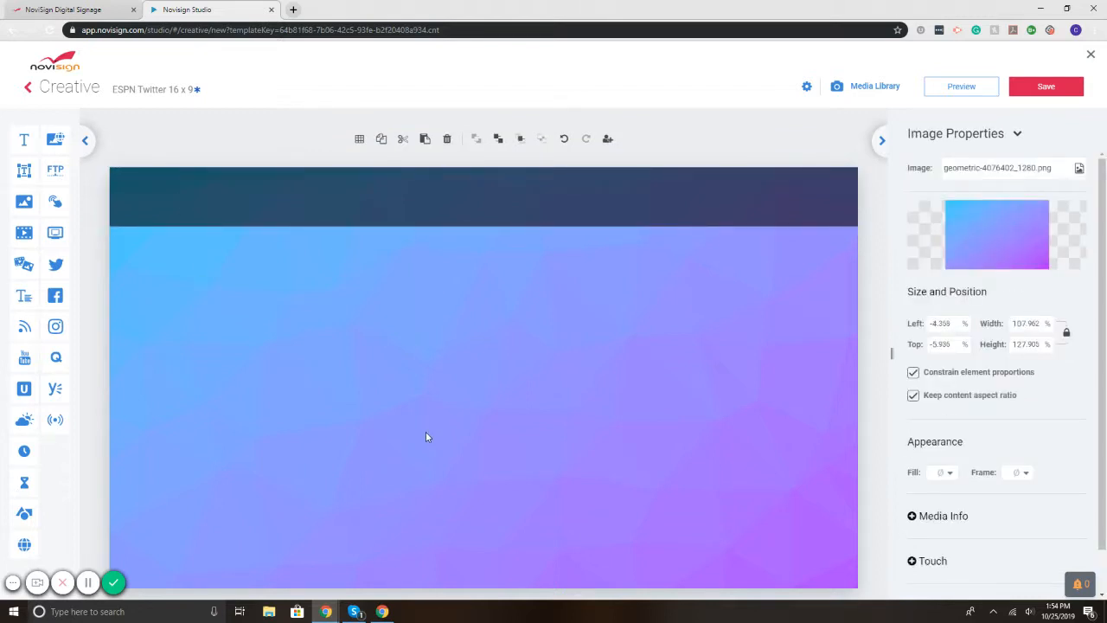
left_click(1091, 54)
Step: Discard the ESPN edits and create a new creative from the Twitter 3 16 x 9 template
left_click(626, 351)
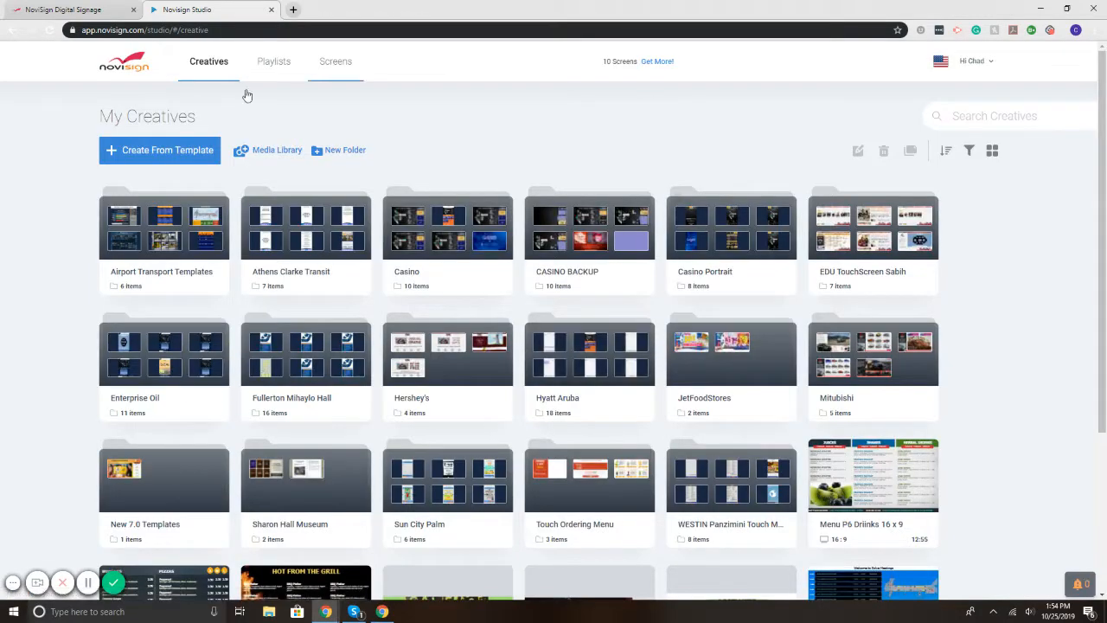
left_click(205, 152)
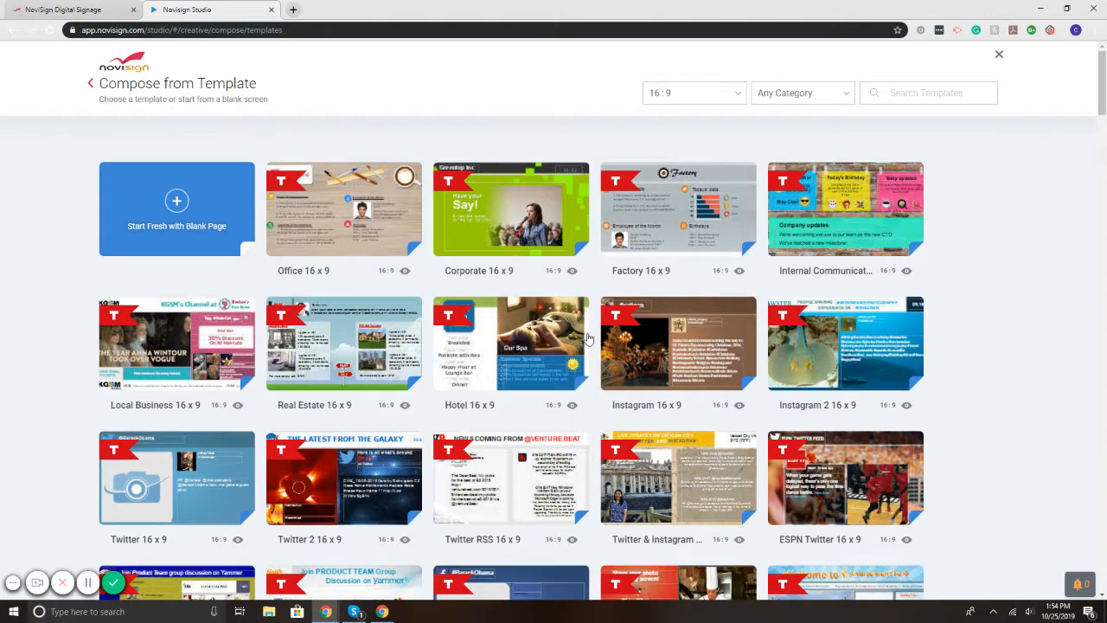
mouse_move(876, 473)
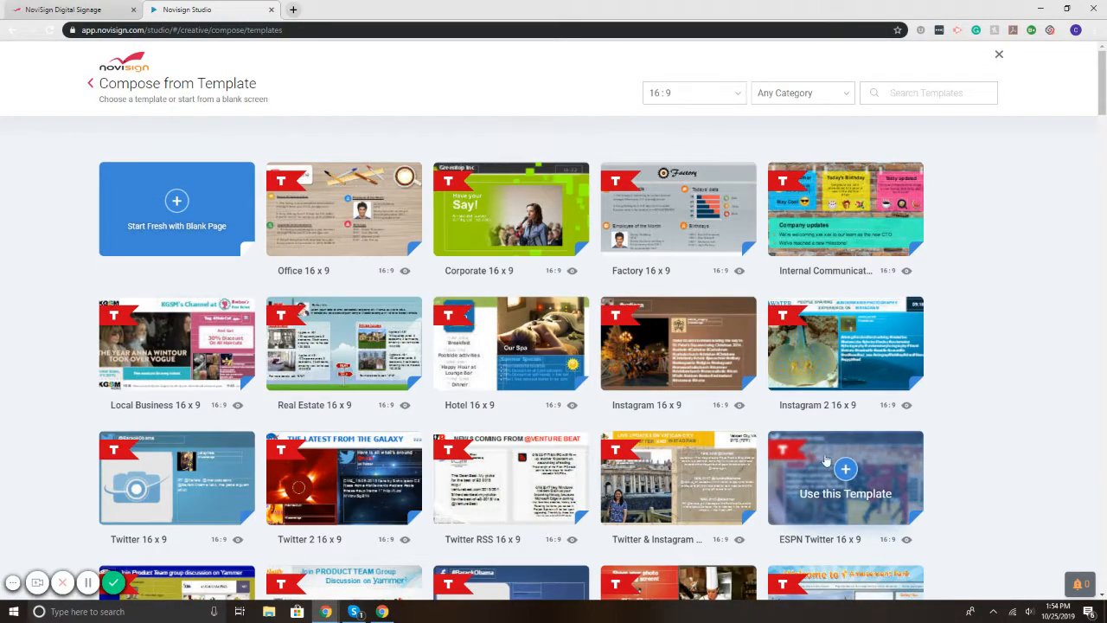
scroll(794, 453, "down", 1)
scroll(794, 451, "down", 12)
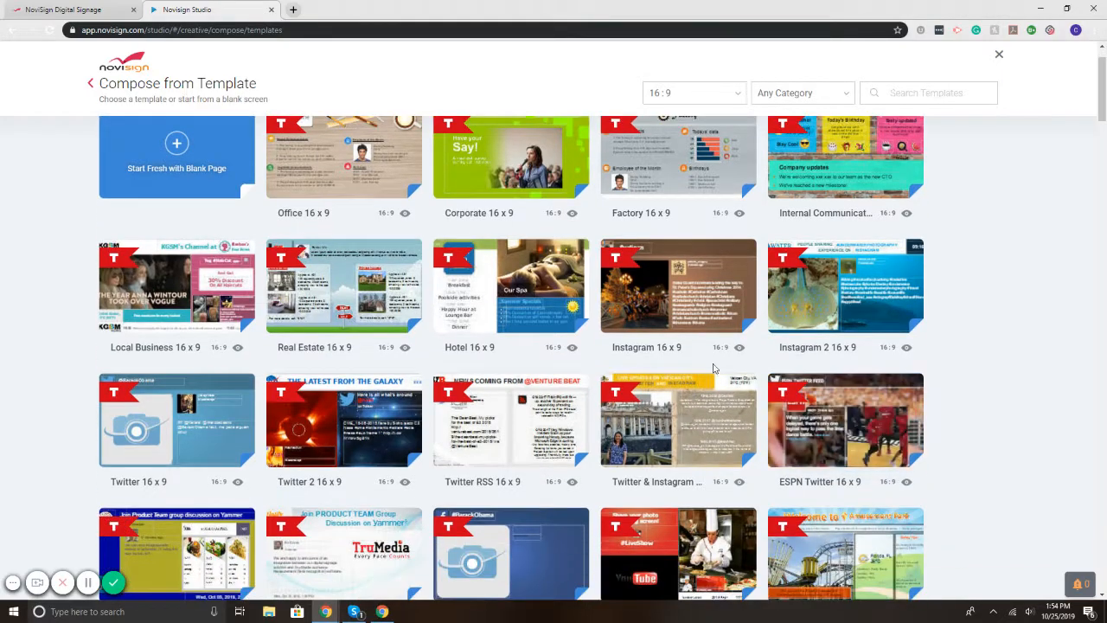
scroll(438, 383, "down", 20)
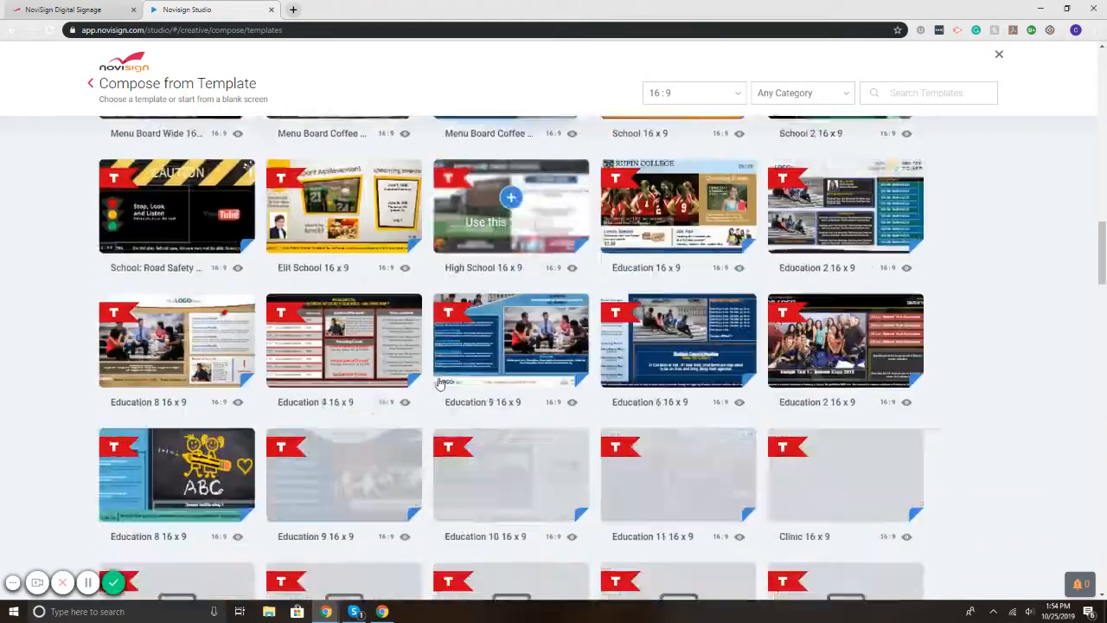
scroll(439, 380, "down", 15)
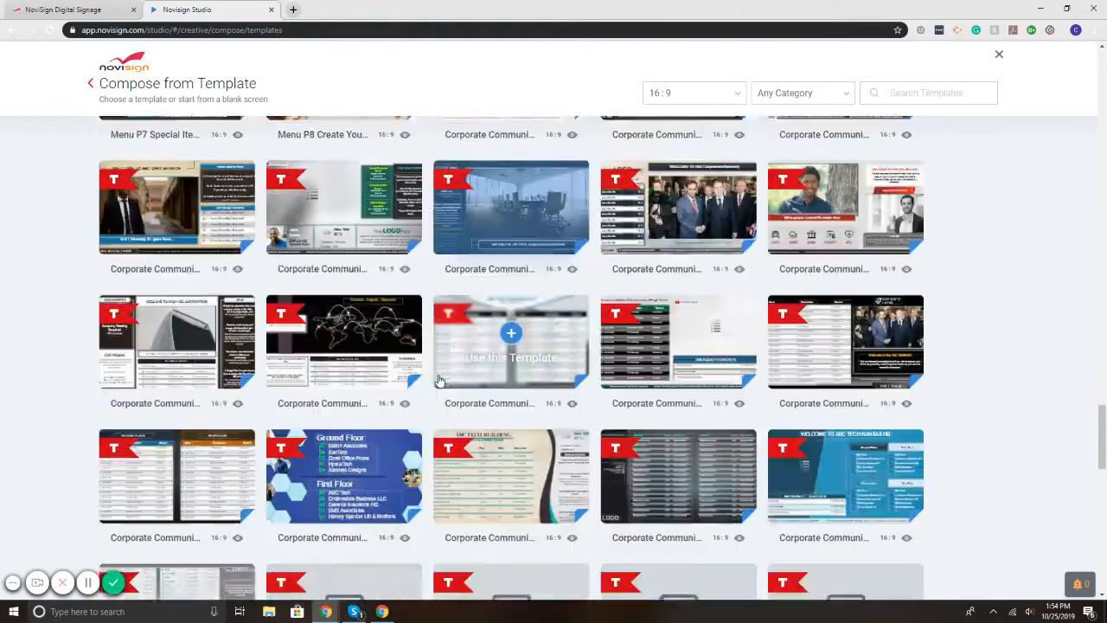
scroll(447, 378, "down", 1)
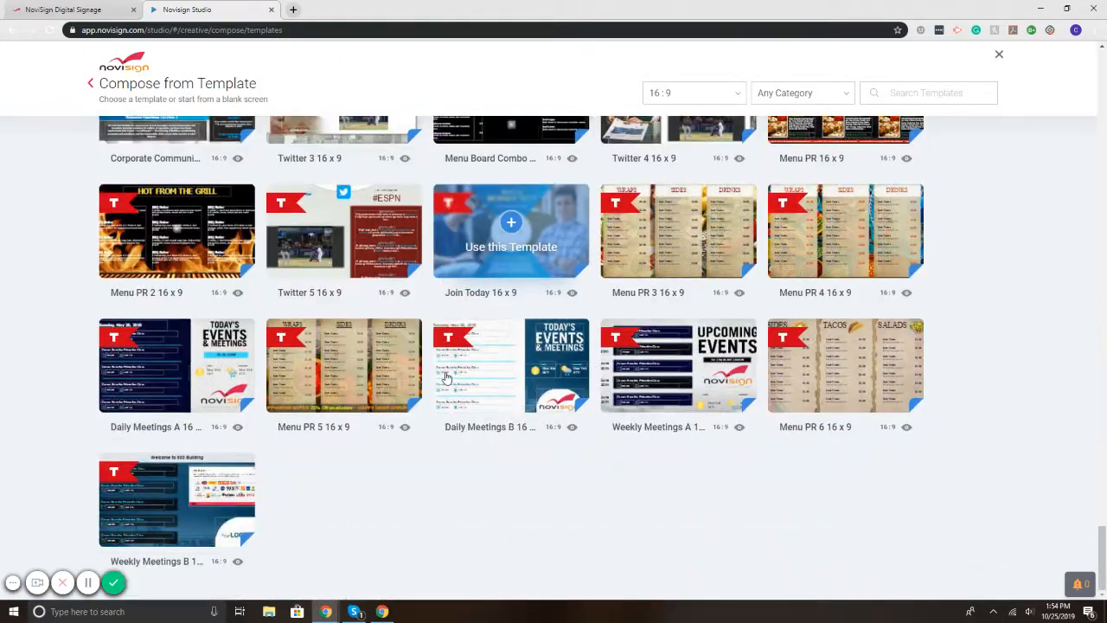
scroll(343, 489, "up", 2)
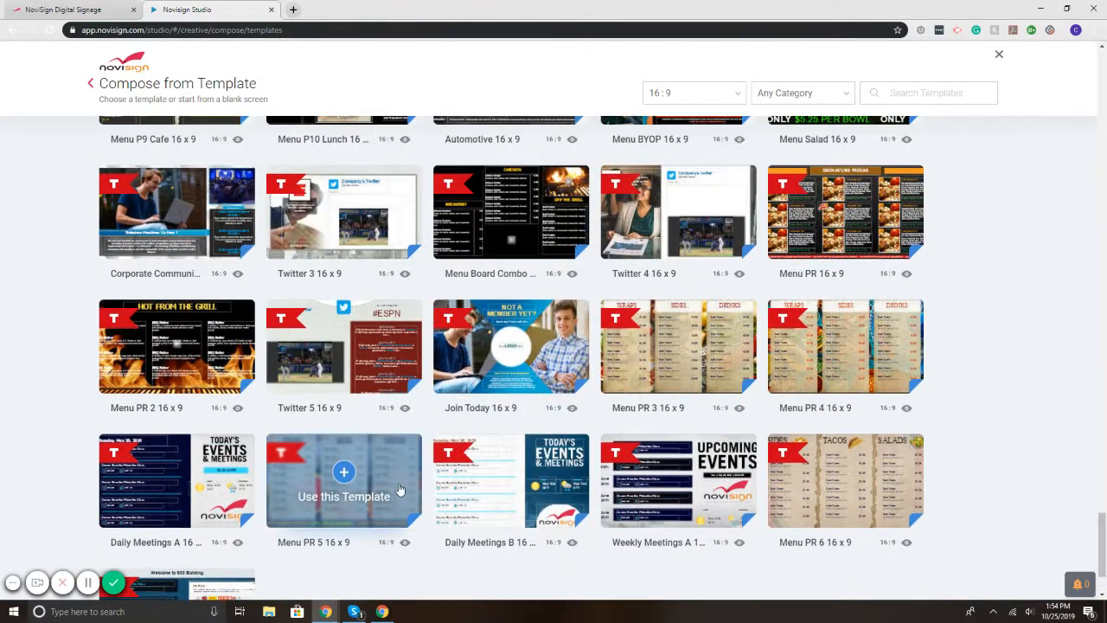
scroll(399, 490, "up", 1)
left_click(351, 266)
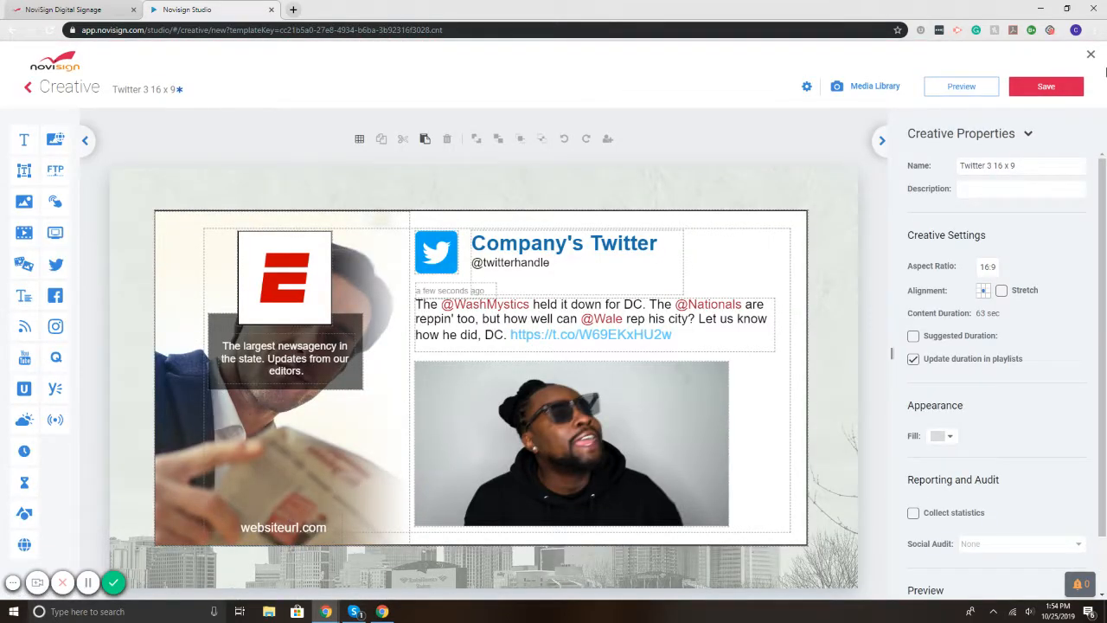
Step: Preview the Twitter 3 16 x 9 creative, then close its editor without saving
left_click(987, 88)
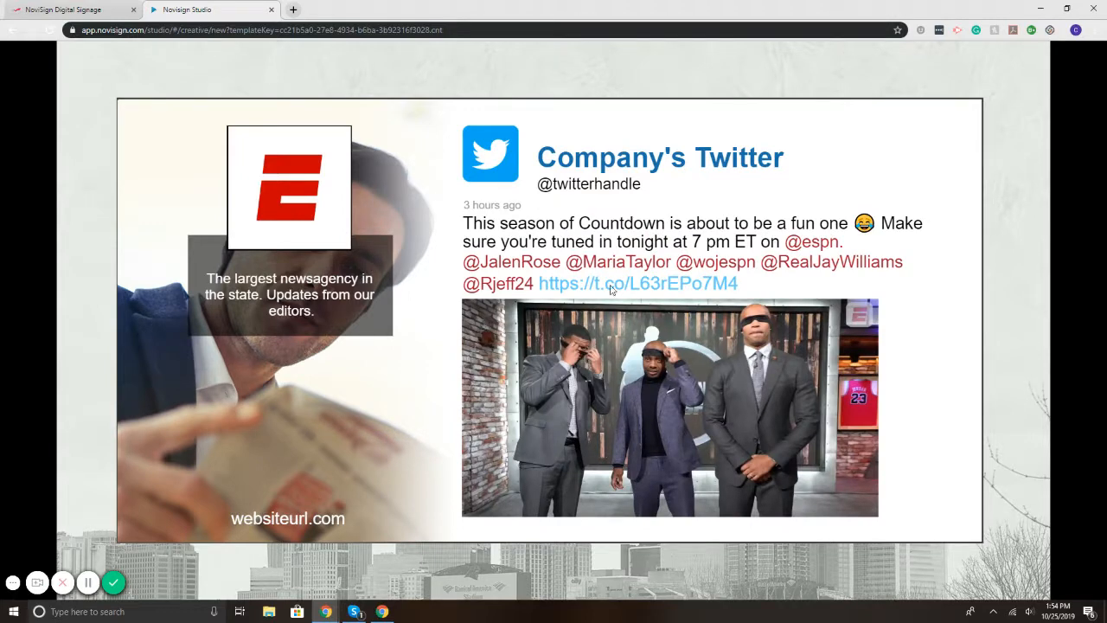
left_click(1090, 56)
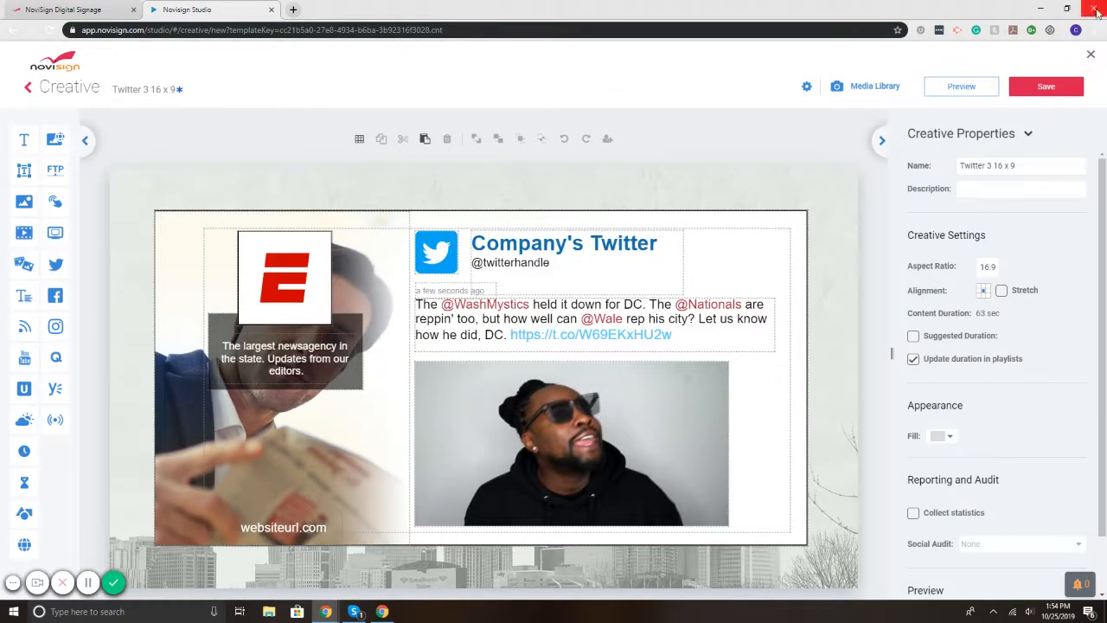
left_click(1091, 54)
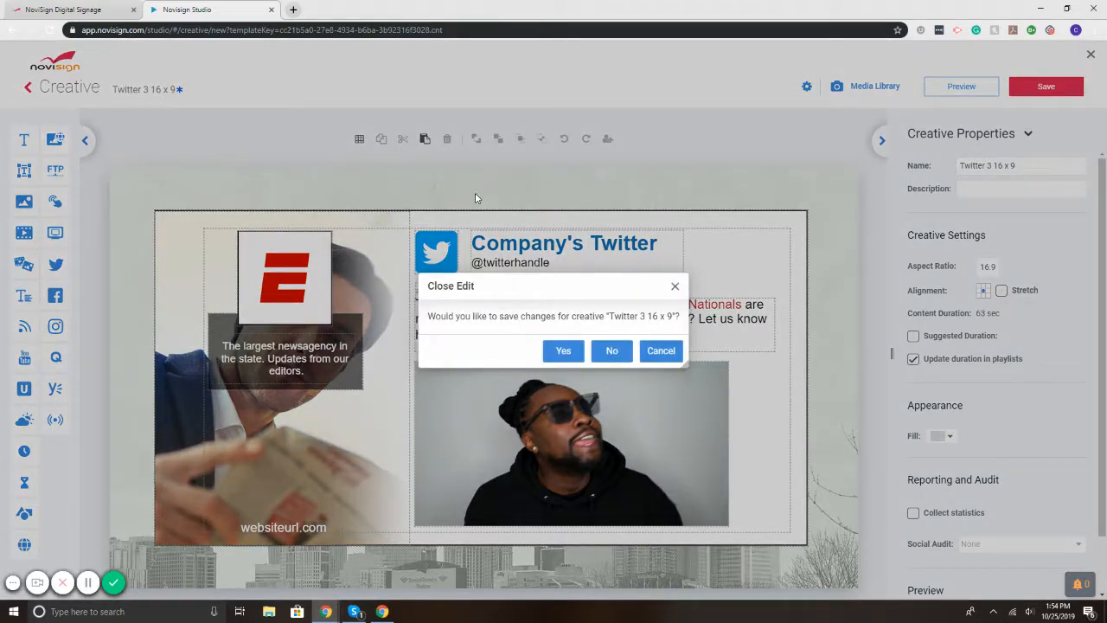
left_click(611, 350)
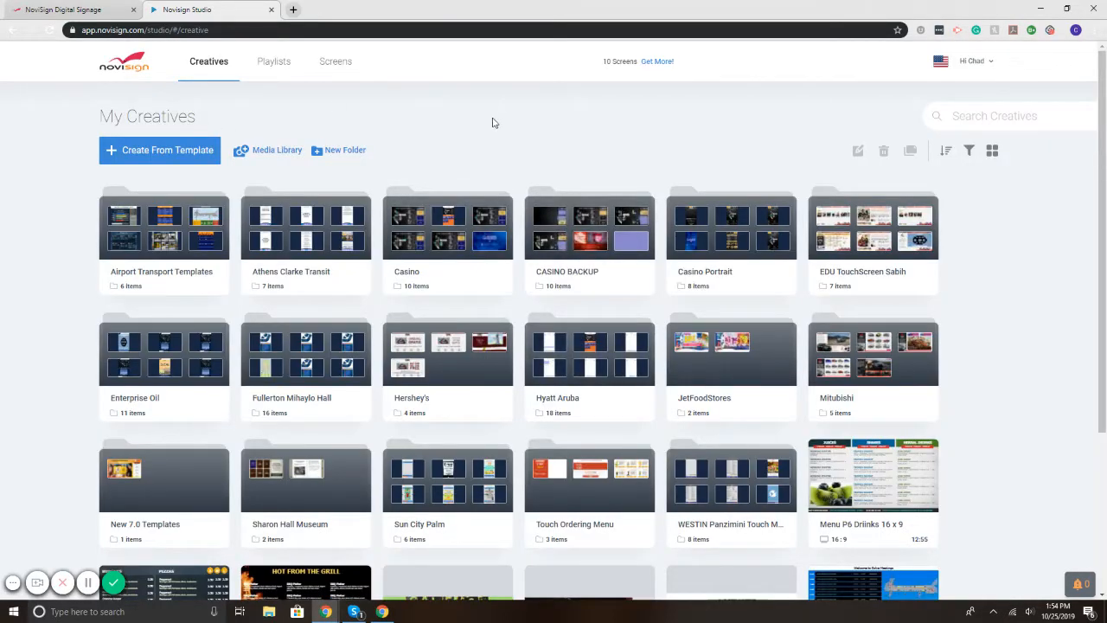
Step: Start a blank-page creative and drop a Twitter widget onto the canvas
left_click(185, 156)
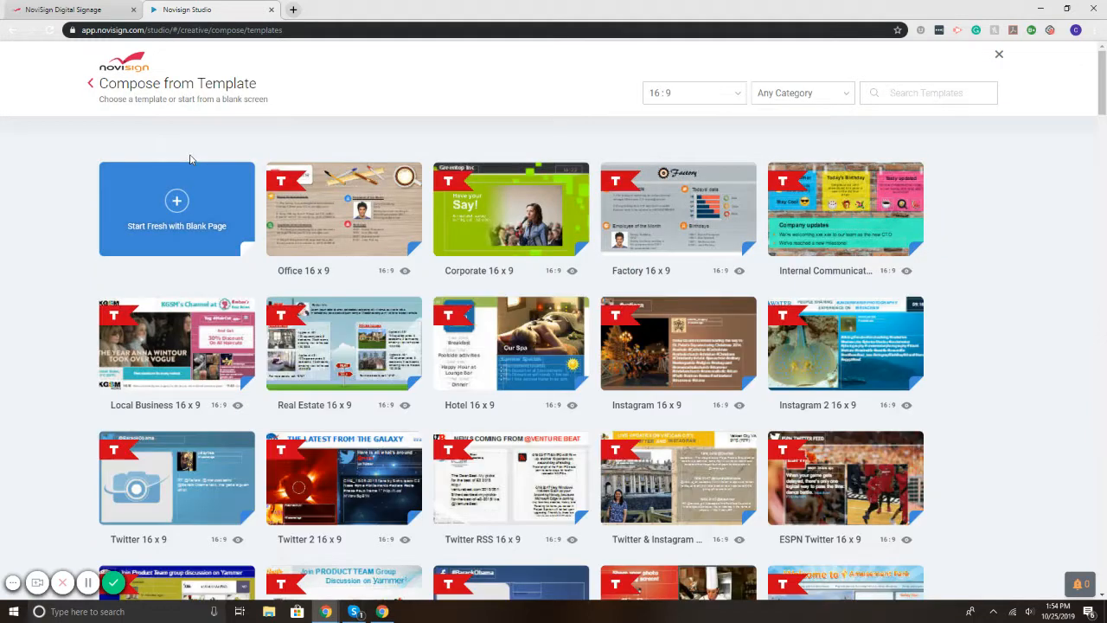
left_click(177, 205)
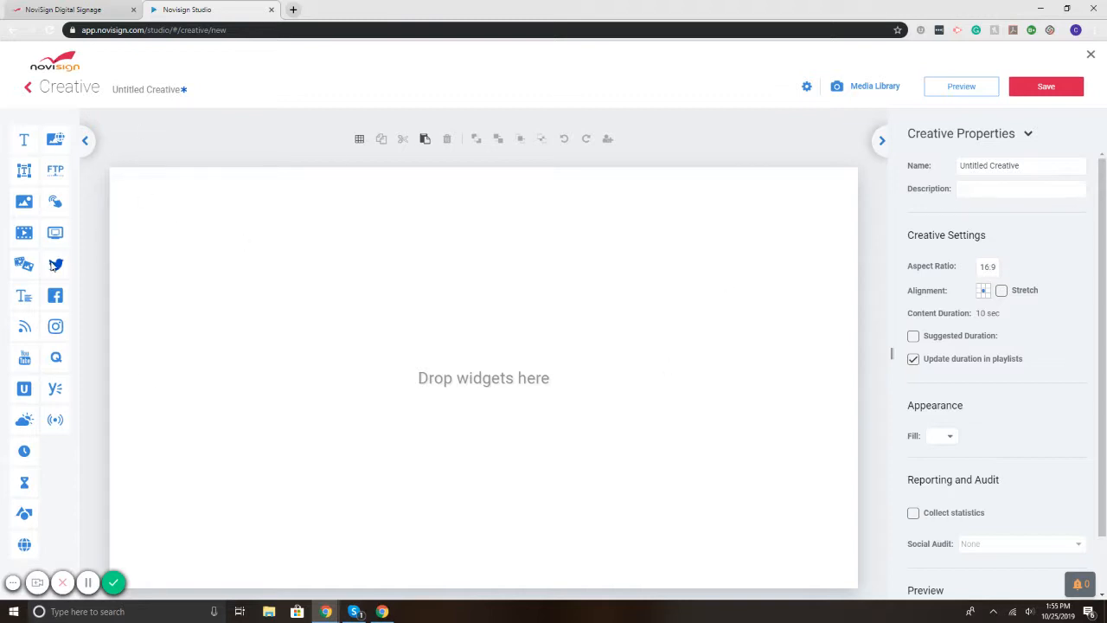
left_click_drag(54, 264, 297, 276)
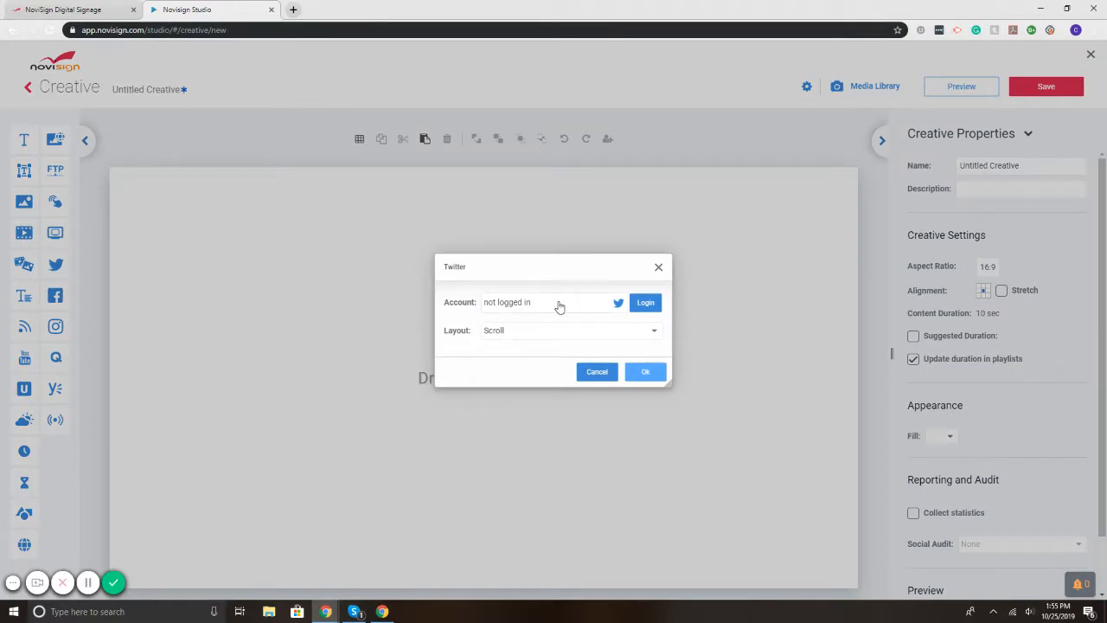
Step: Sign the widget into a Twitter account, re-entering the password after a failed attempt
left_click(651, 304)
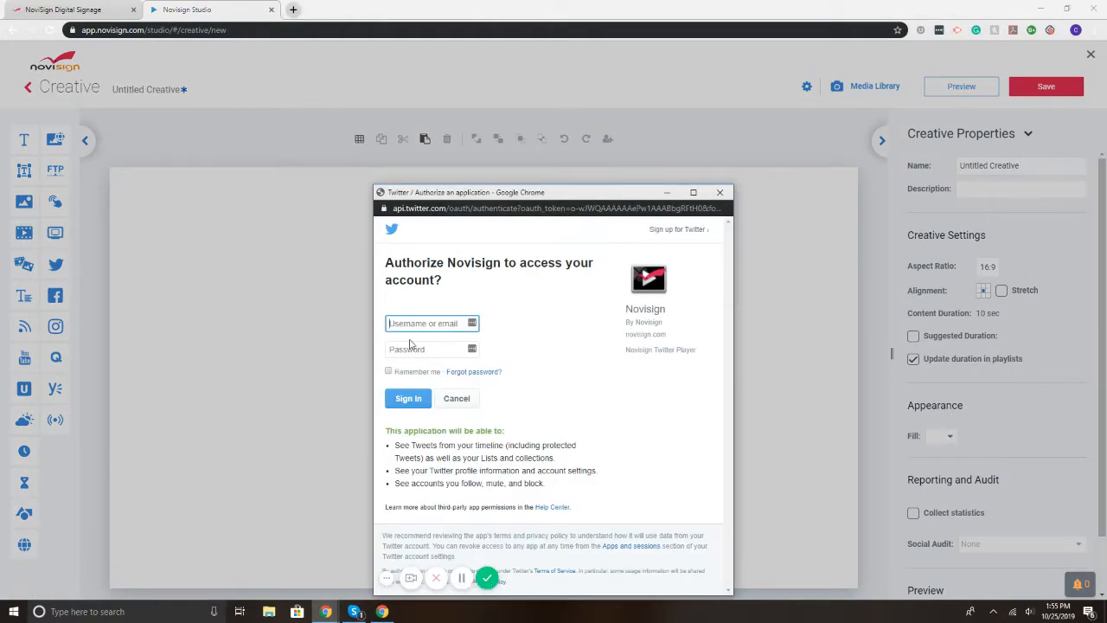
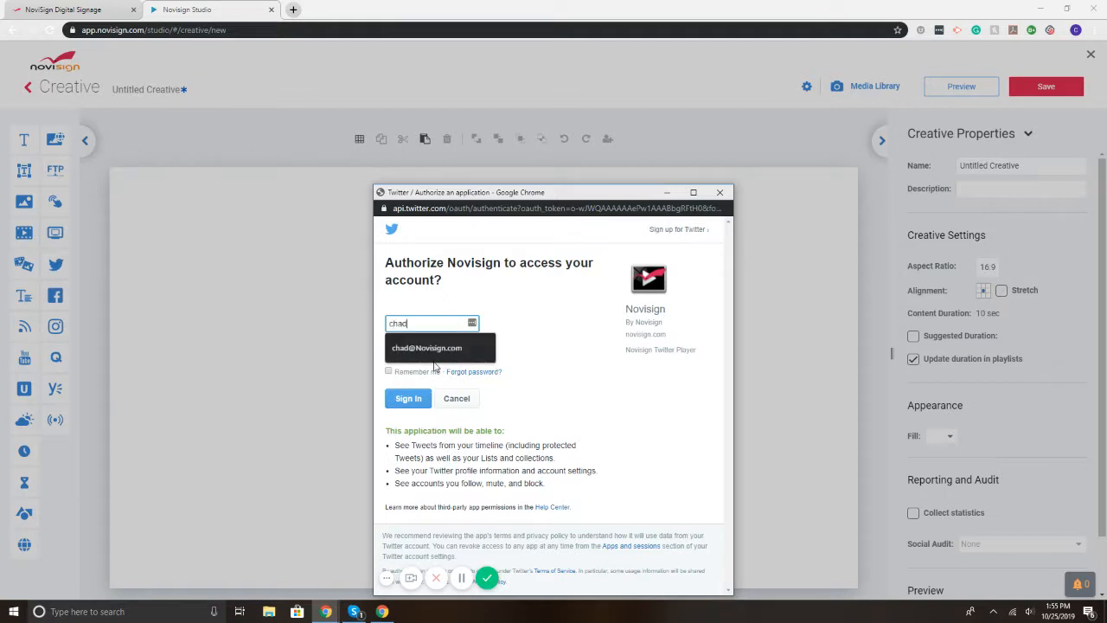
left_click(432, 348)
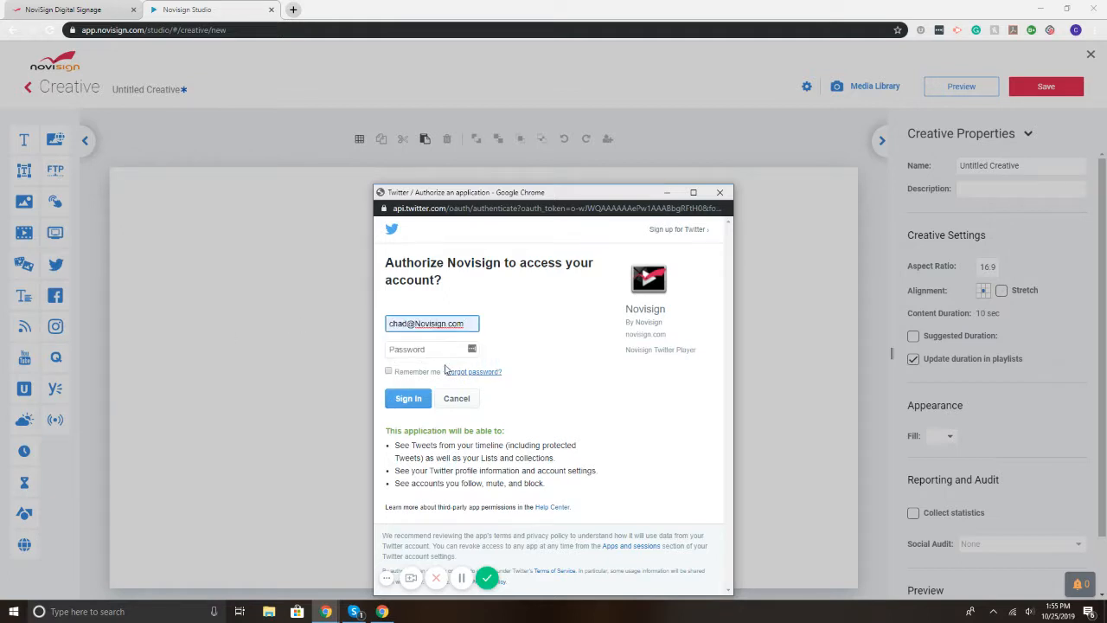
left_click(409, 349)
type("****")
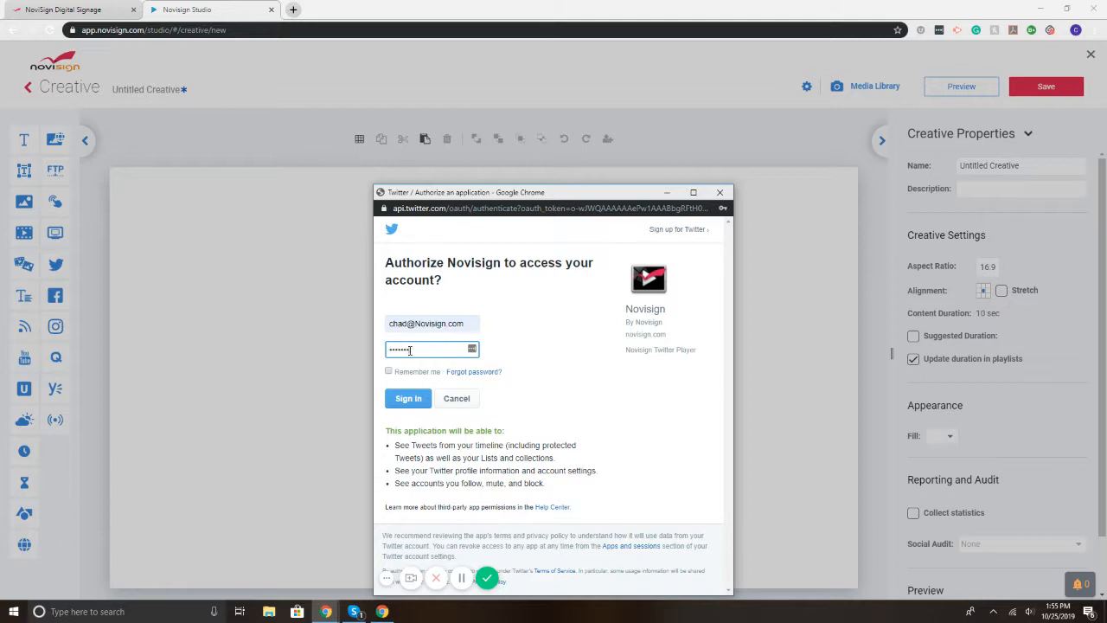
left_click(408, 398)
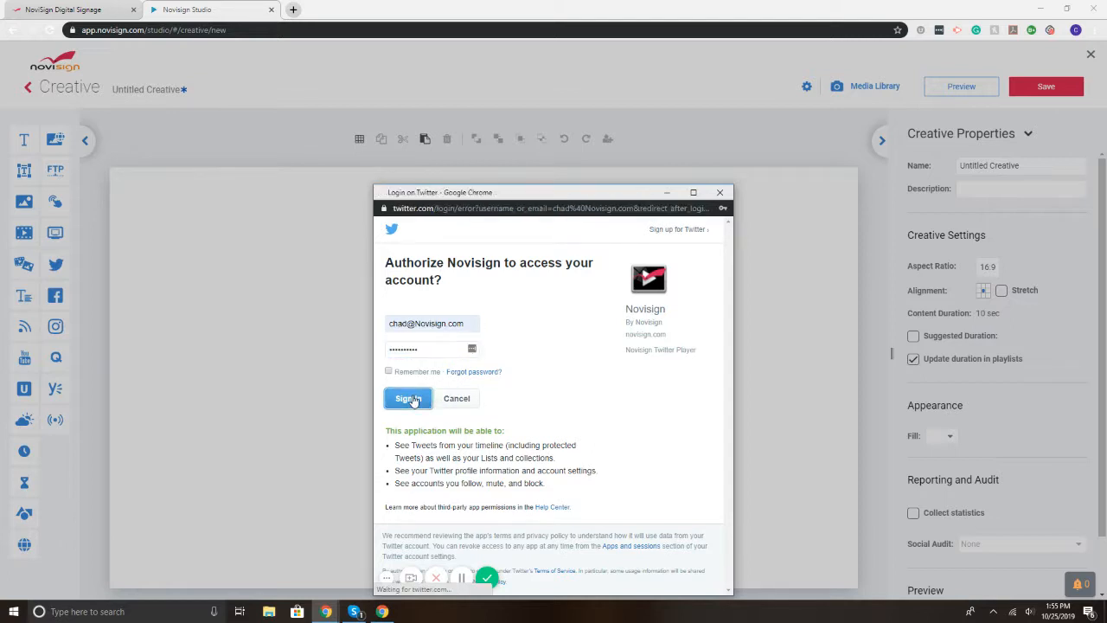
left_click(437, 333)
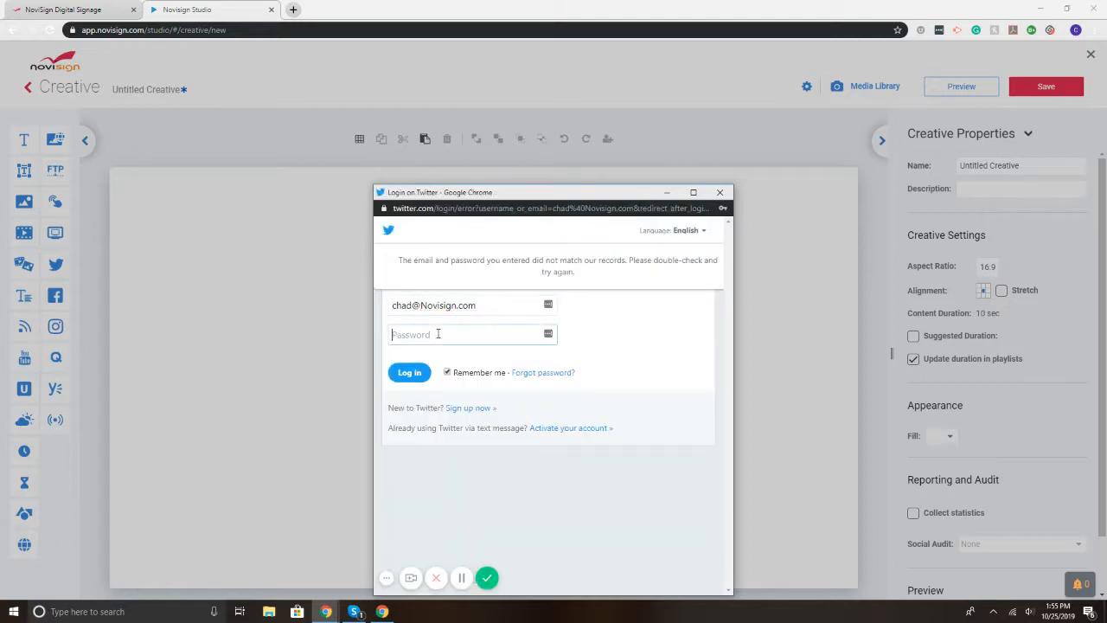
type("*")
left_click(410, 370)
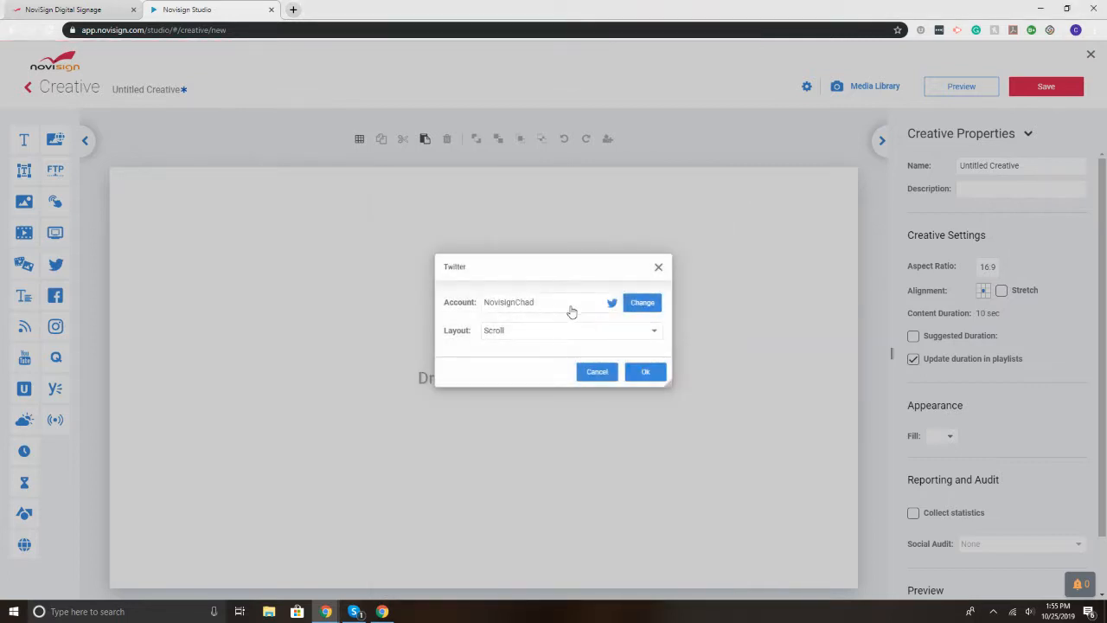
Step: Keep the Scroll layout and confirm the Twitter widget settings
left_click(502, 335)
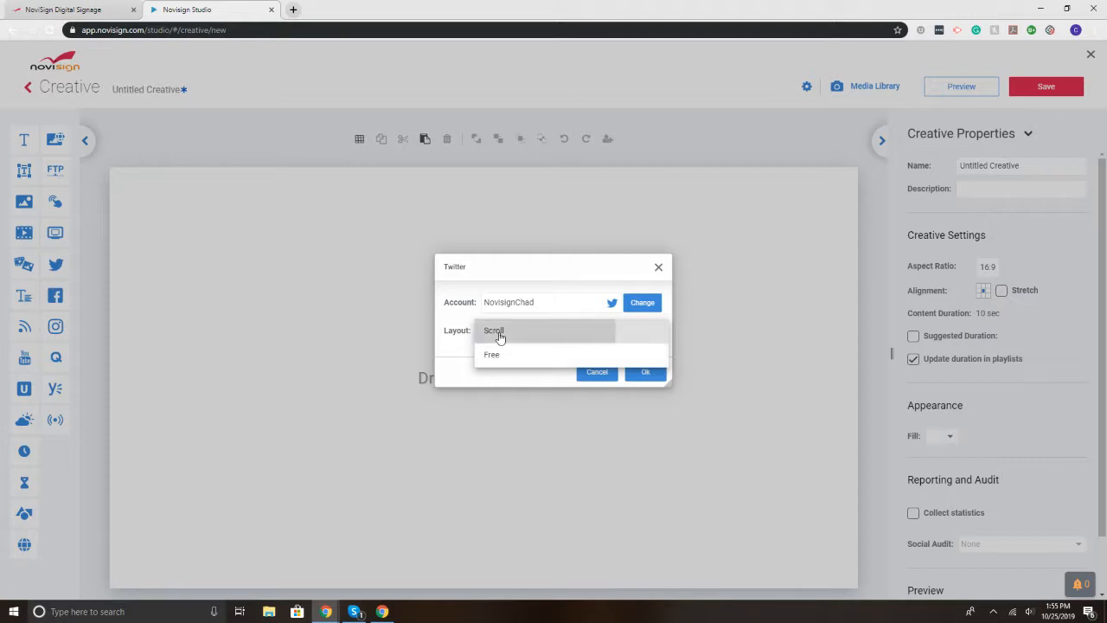
left_click(496, 332)
left_click(640, 373)
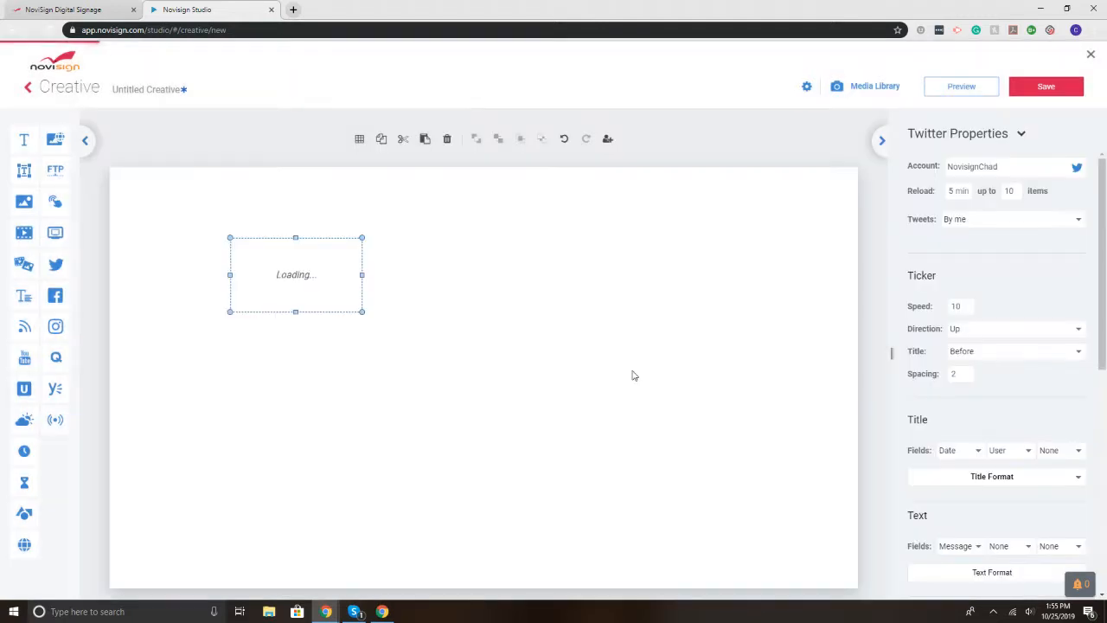
Step: Widen the Twitter ticker across the canvas and place it mid-canvas
left_click_drag(257, 295, 176, 481)
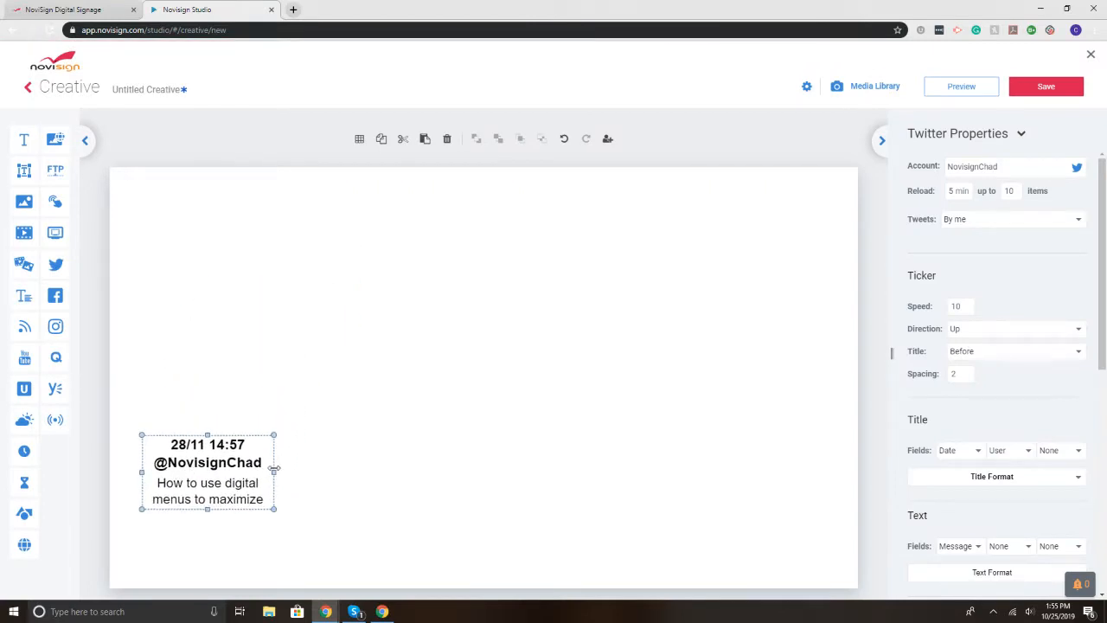
left_click_drag(274, 470, 821, 472)
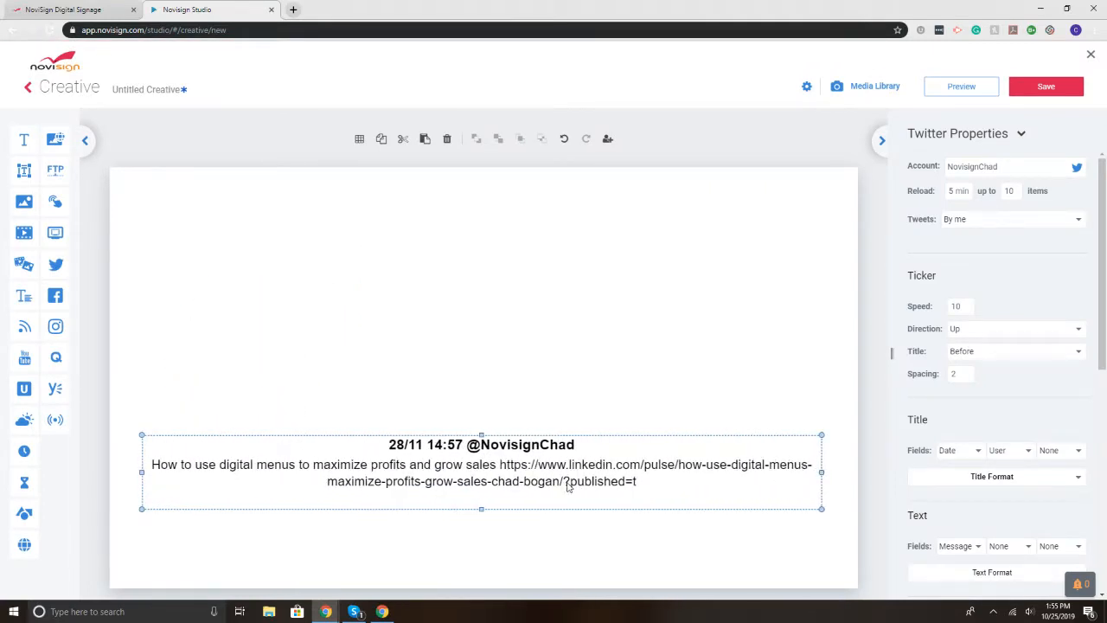
left_click_drag(550, 469, 539, 296)
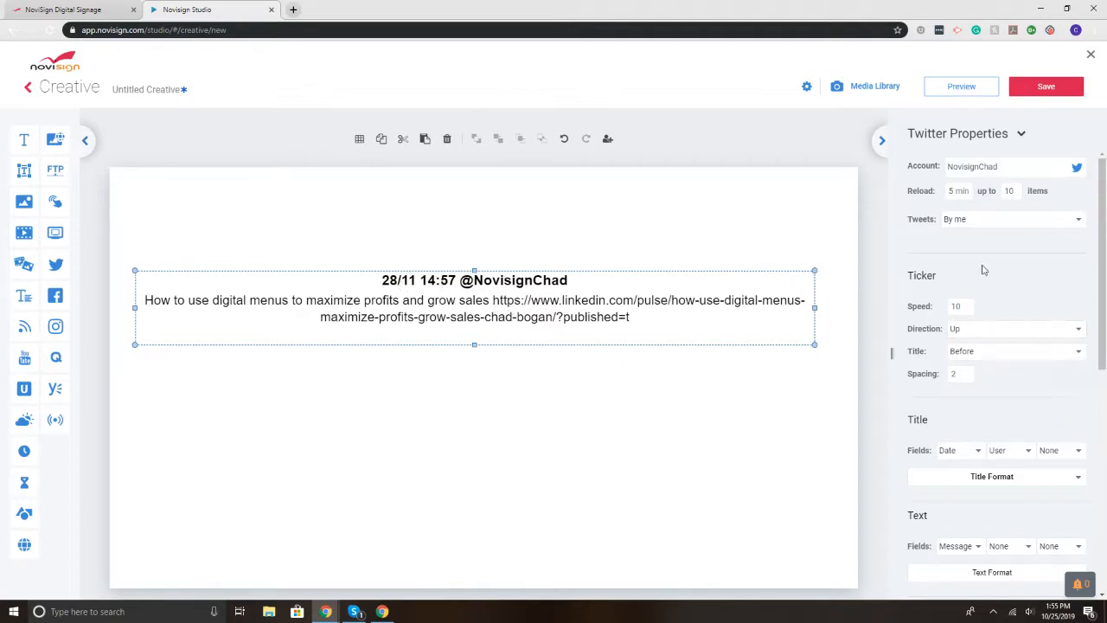
left_click(992, 334)
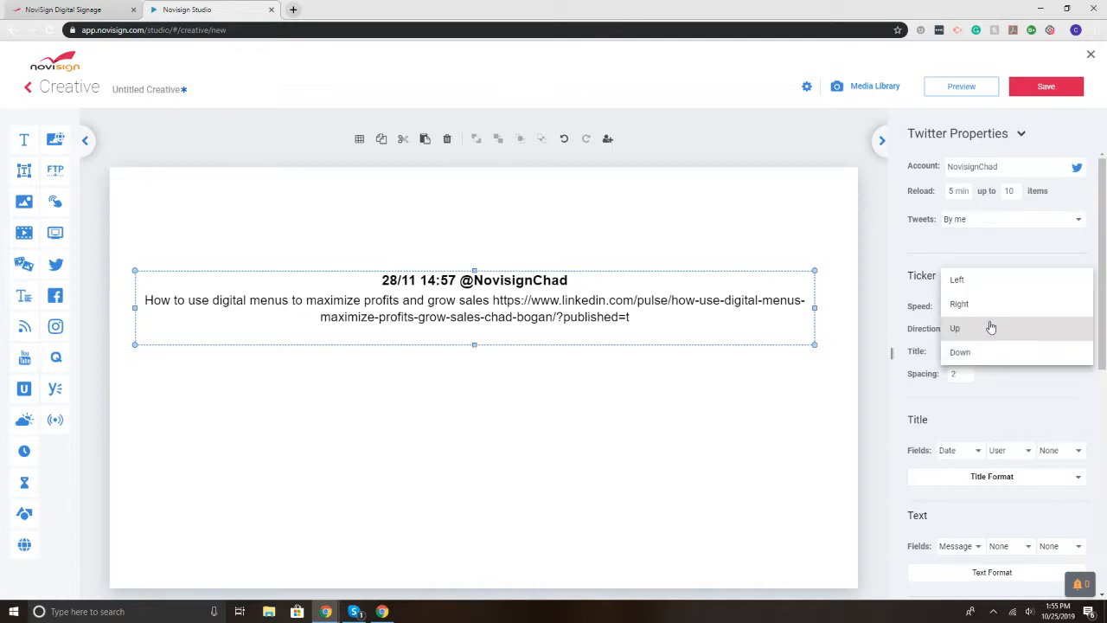
left_click(981, 283)
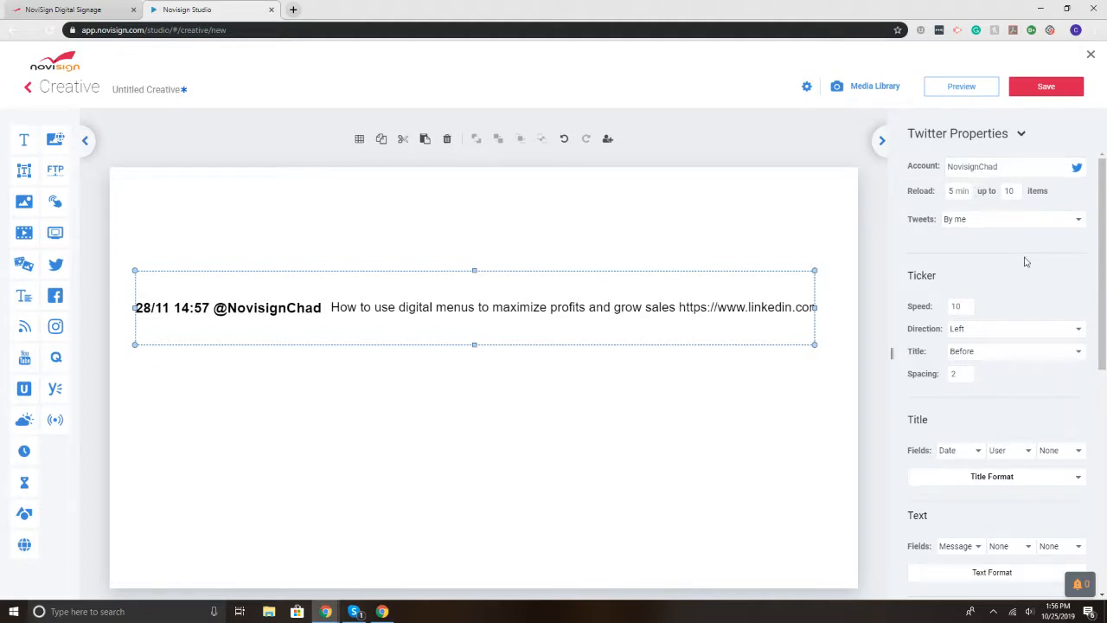
left_click(1025, 227)
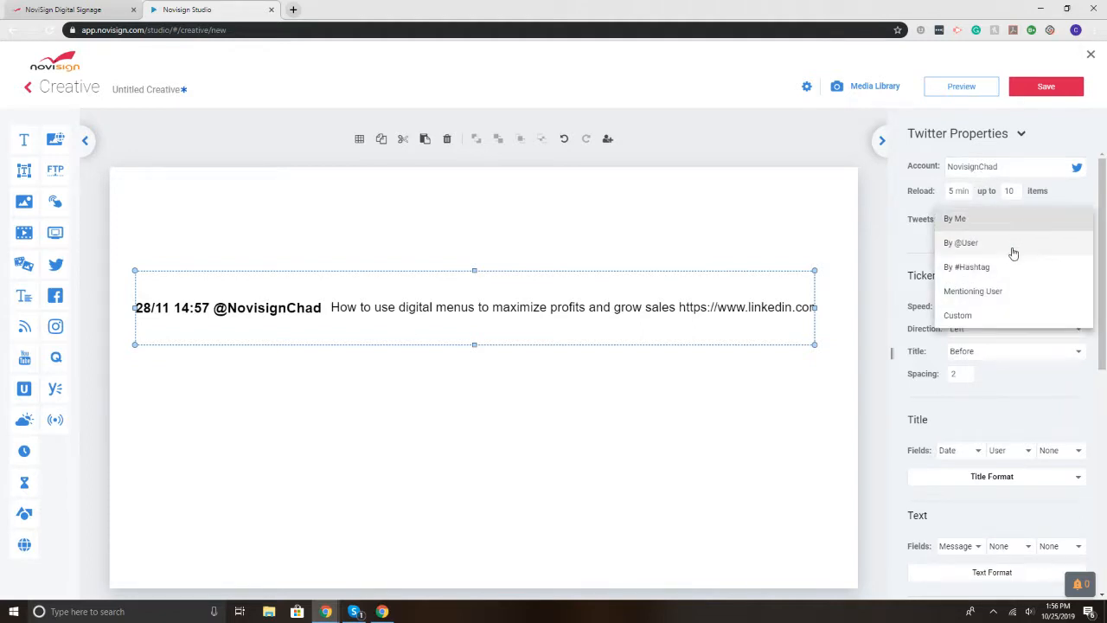
left_click(1013, 249)
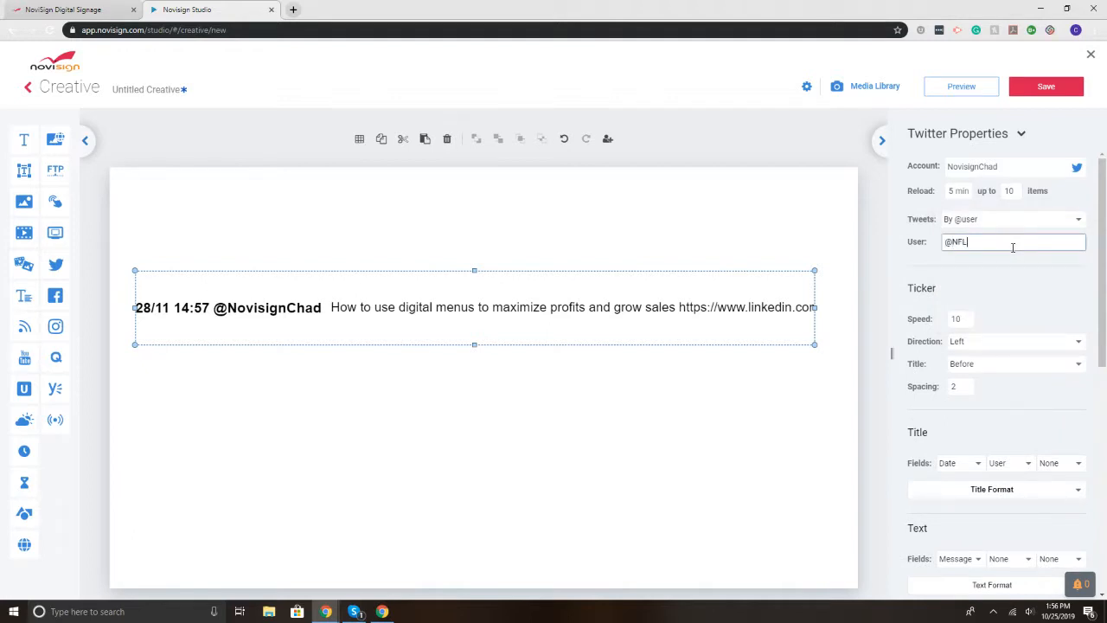
left_click(1013, 287)
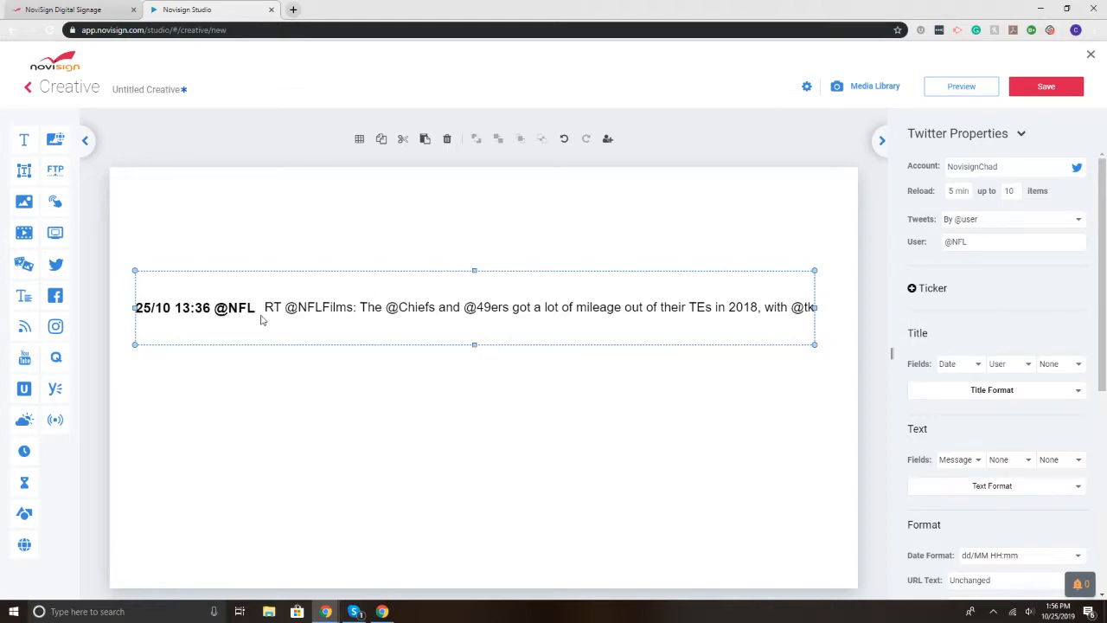
left_click(963, 87)
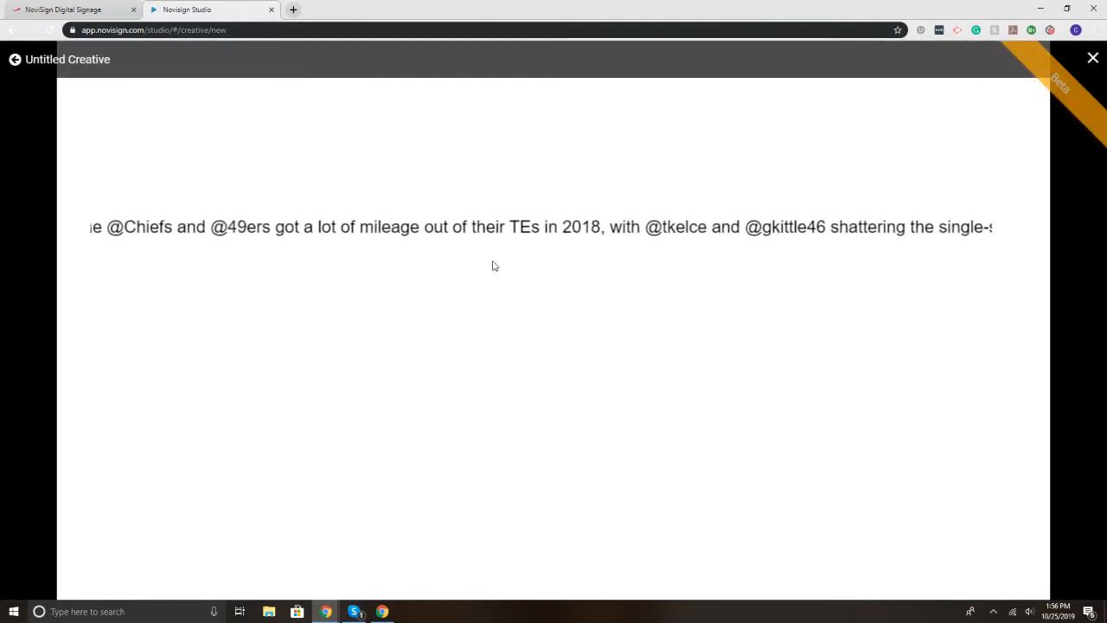
Step: Move the ticker down to the bottom edge of the canvas
key("Escape")
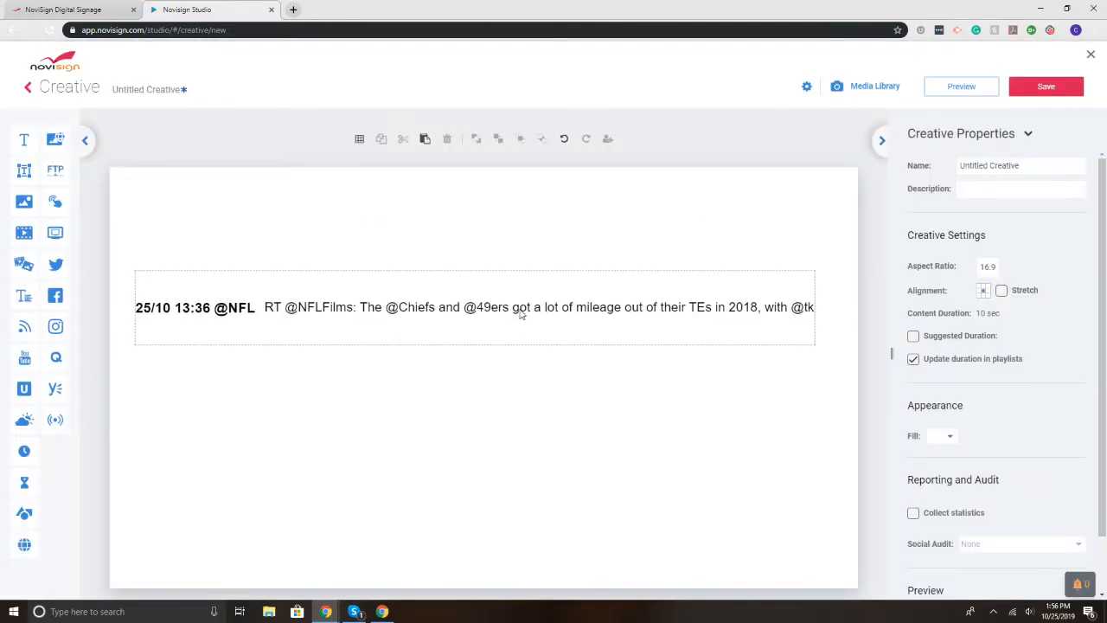
left_click_drag(522, 316, 551, 588)
left_click_drag(510, 543, 518, 536)
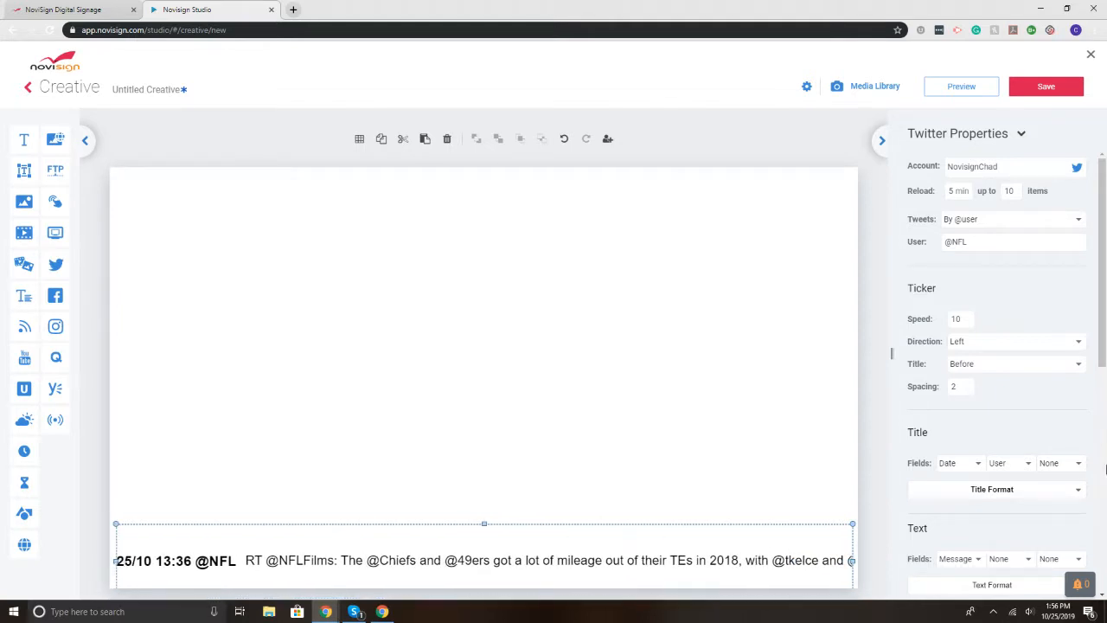
left_click_drag(1100, 360, 1103, 512)
scroll(1103, 512, "up", 1)
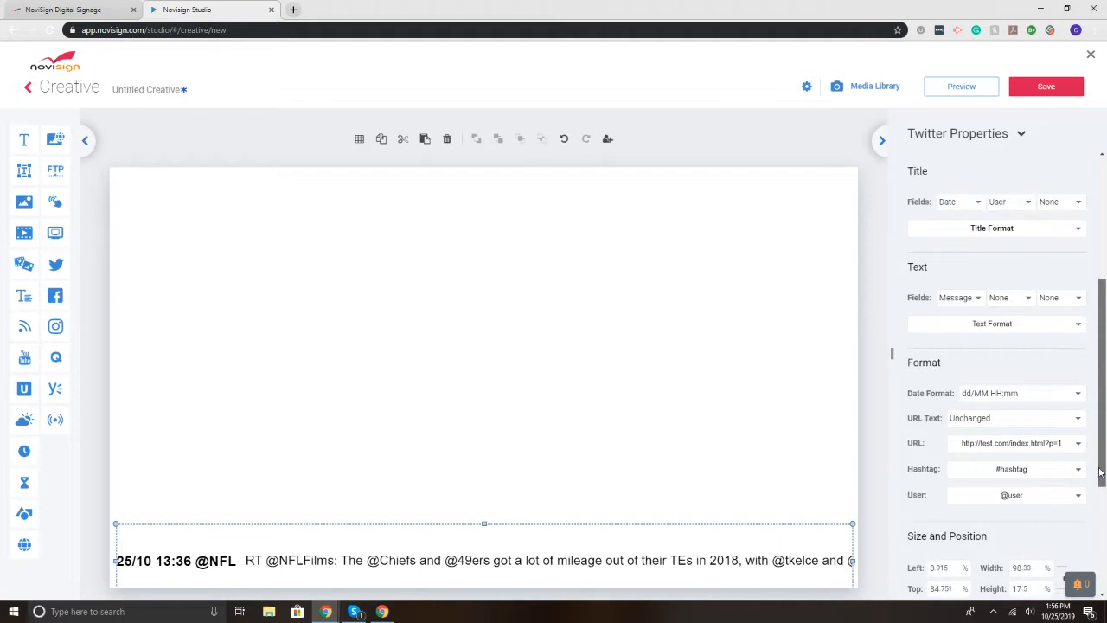
left_click(1079, 329)
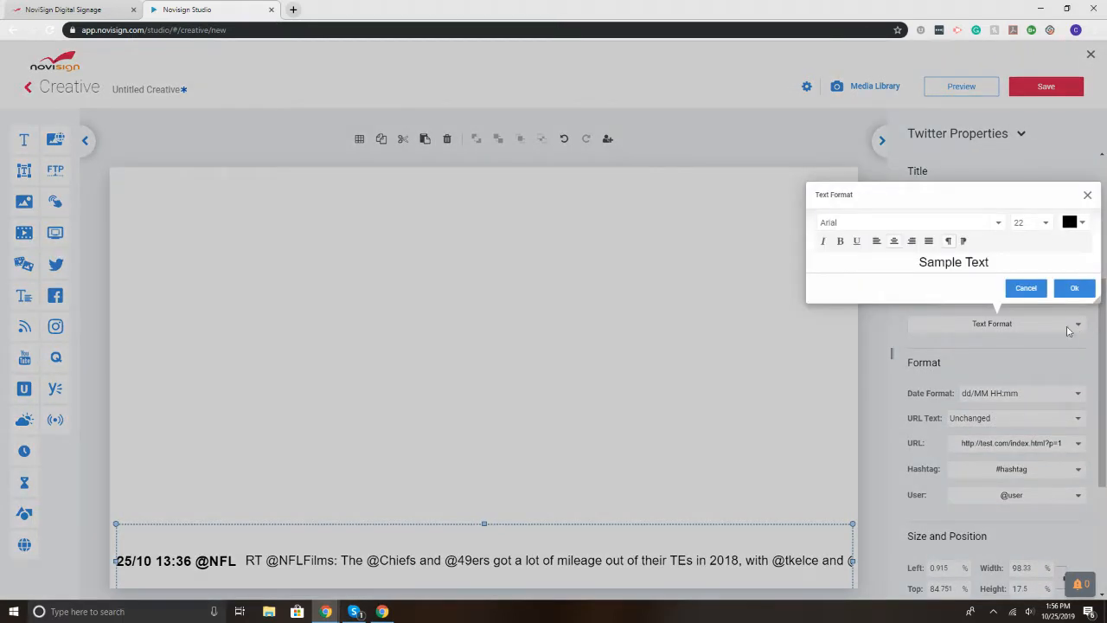
left_click(1033, 294)
scroll(983, 285, "up", 3)
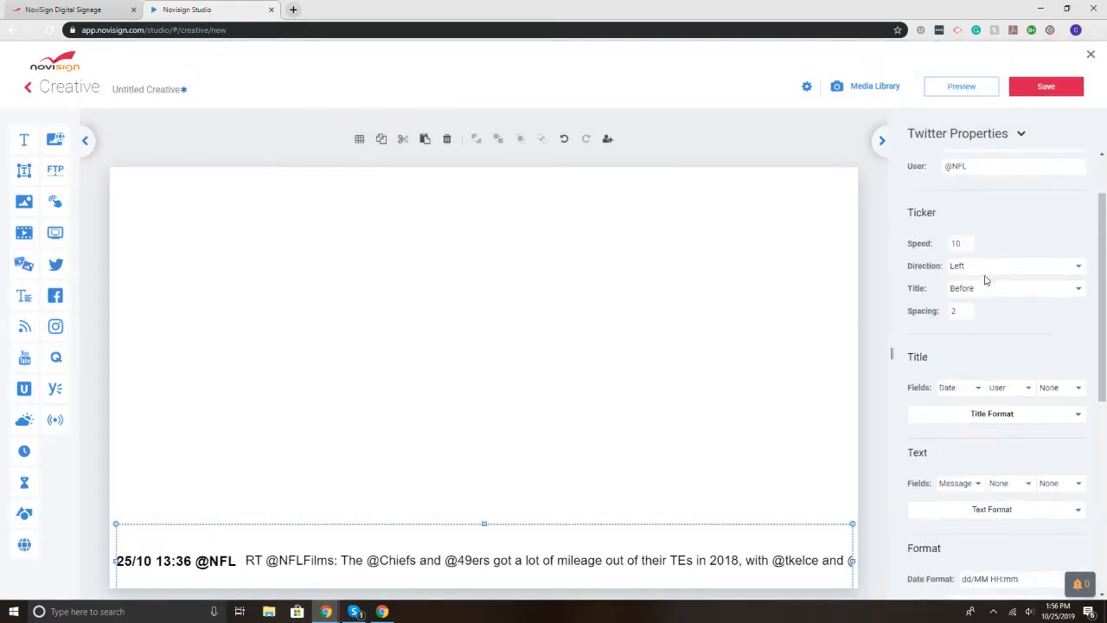
scroll(969, 328, "down", 6)
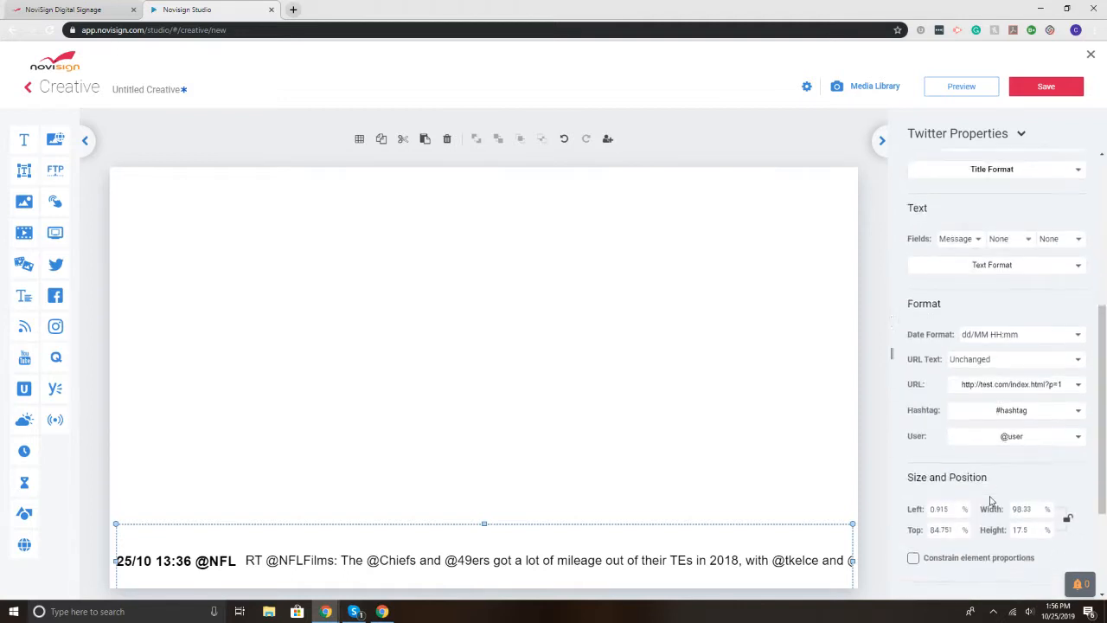
Step: Fill the ticker red and stretch it to span the full canvas width
left_click(949, 470)
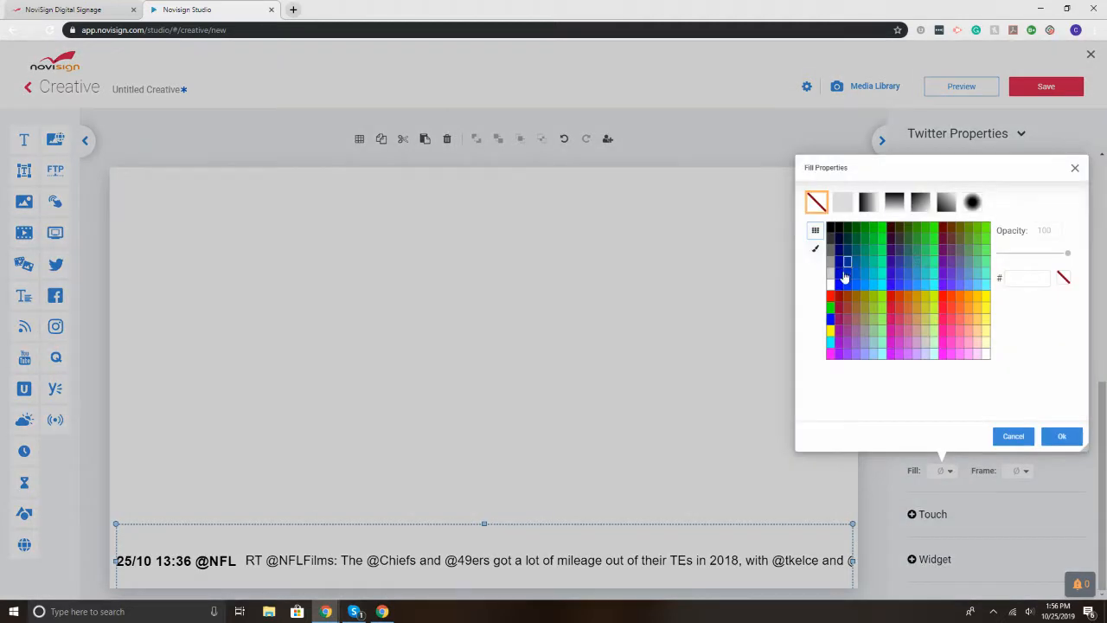
left_click(831, 297)
left_click(1061, 436)
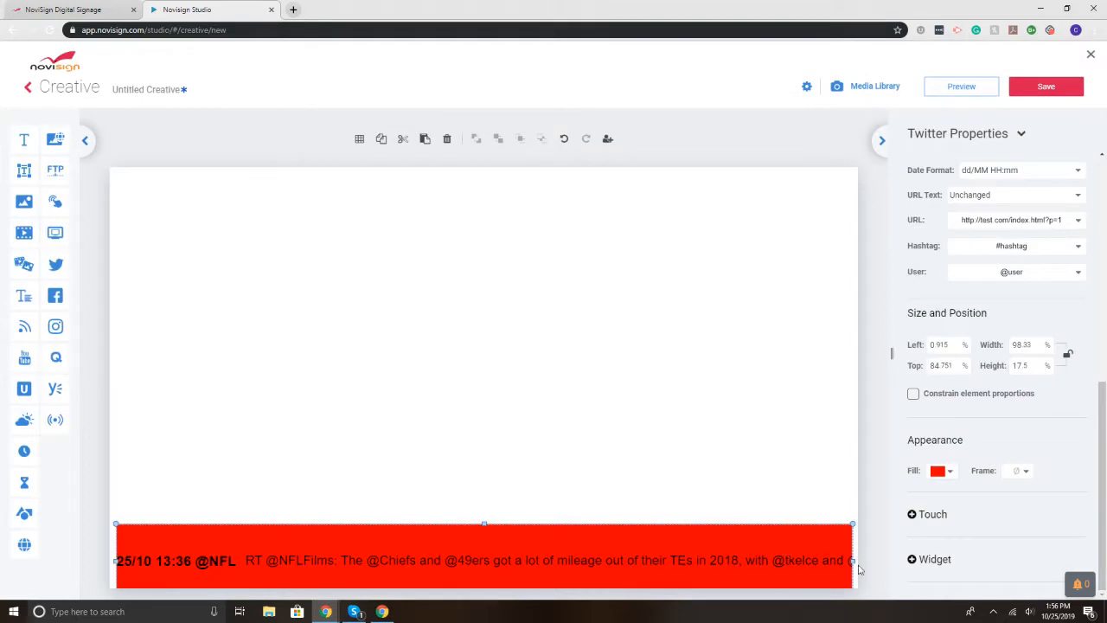
left_click_drag(855, 559, 859, 560)
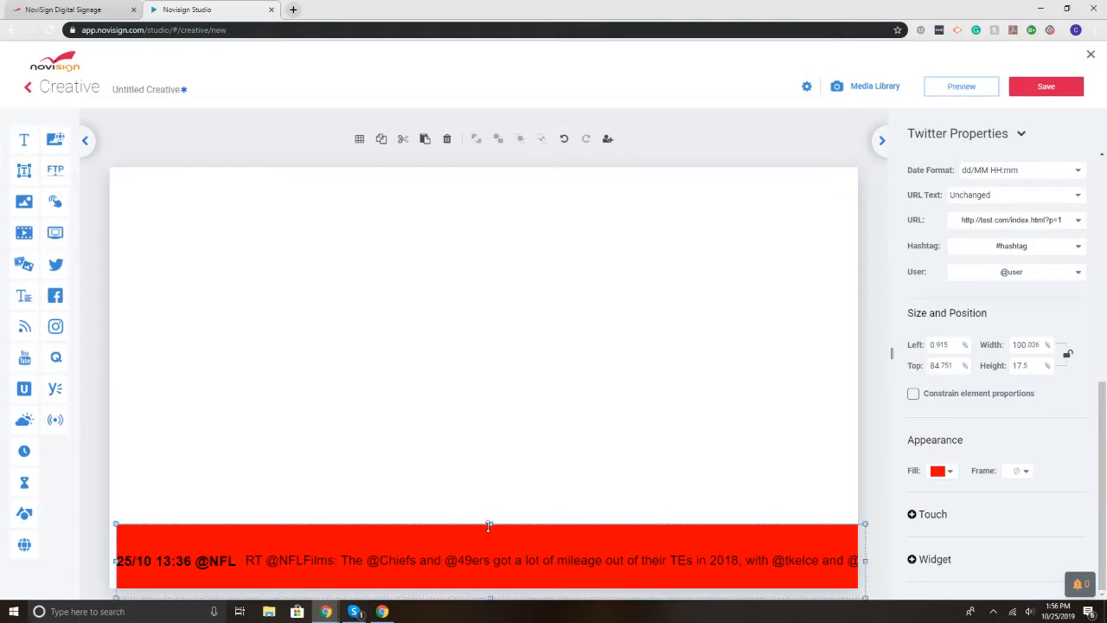
left_click_drag(486, 524, 490, 534)
left_click_drag(112, 567, 107, 567)
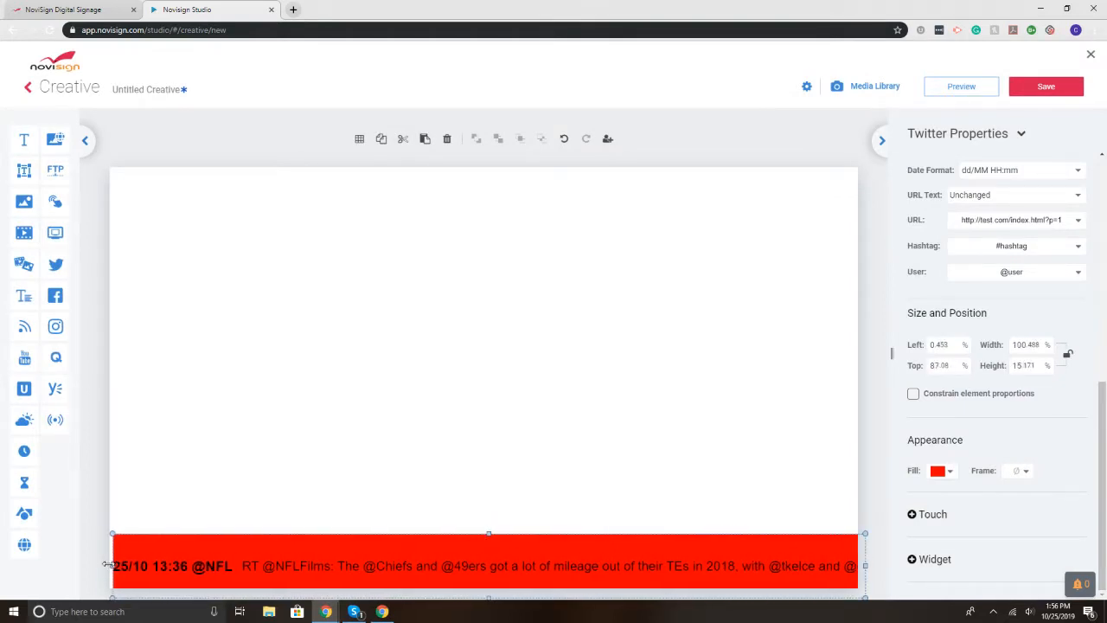
left_click(239, 452)
Step: Preview the red ticker full-screen, then switch to the NoviSign homepage browser tab
left_click(949, 89)
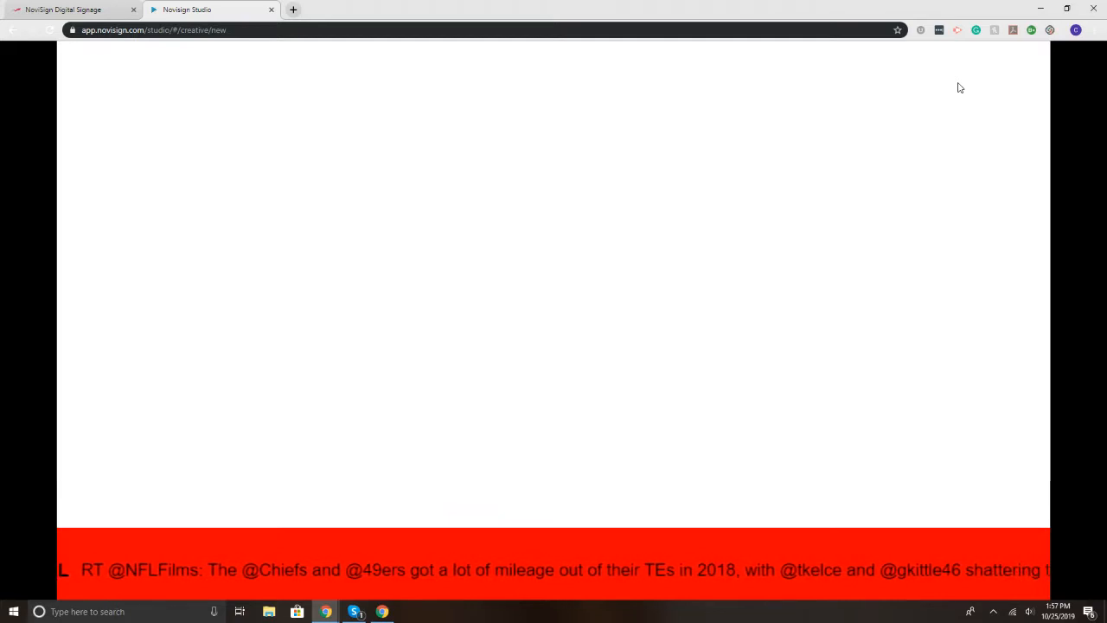
mouse_move(1088, 91)
left_click(1092, 58)
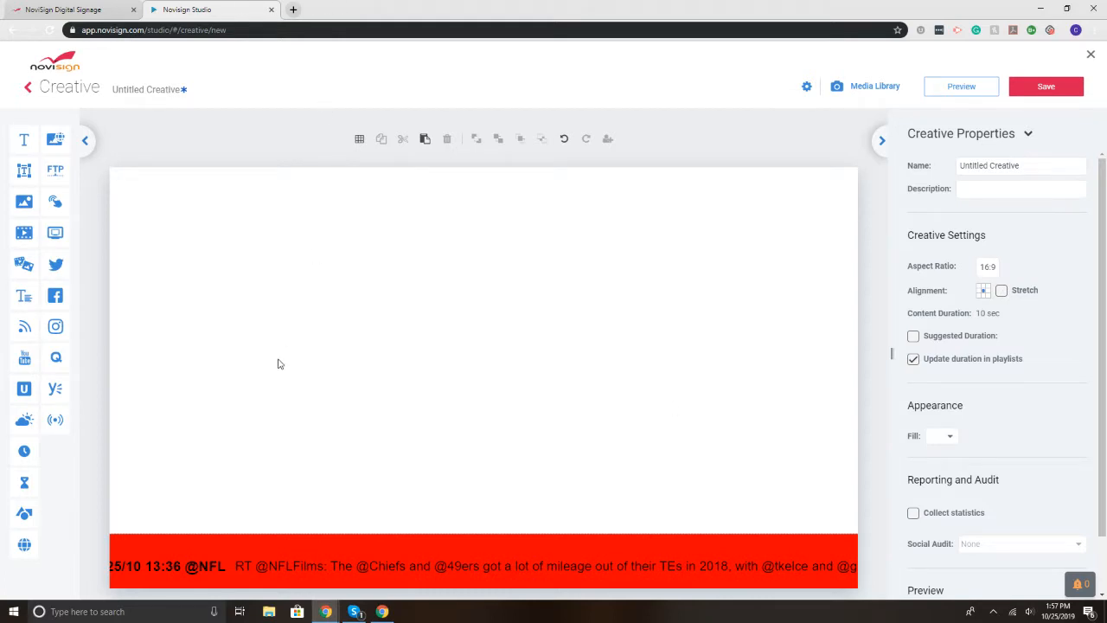
left_click(110, 10)
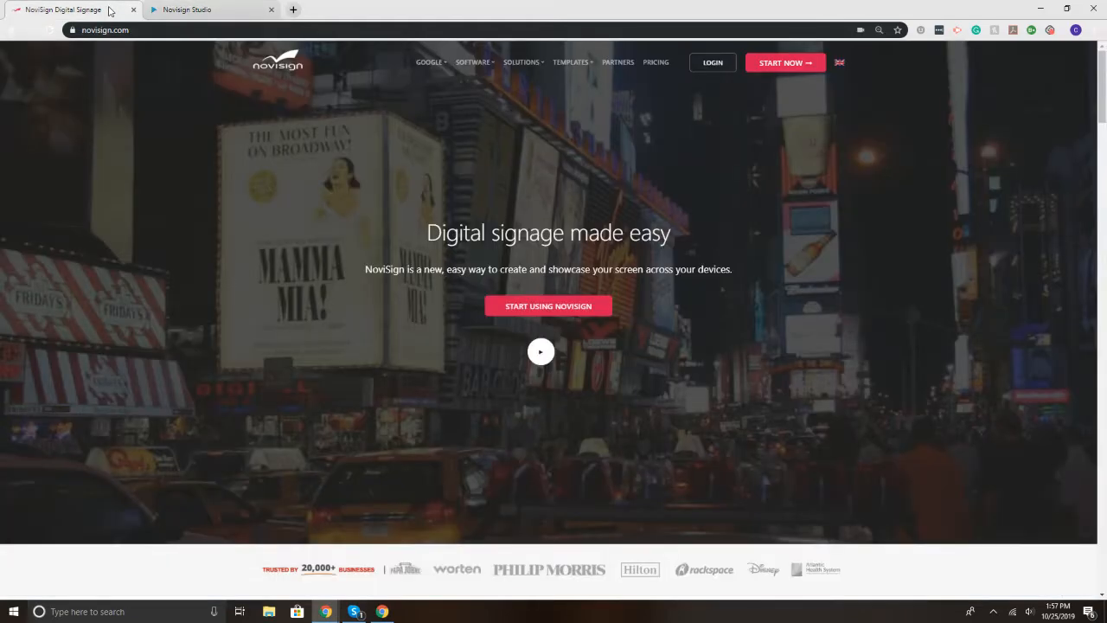
Step: Visit the Start Using NoviSign sign-up page, then follow the footer's Contact us link
left_click(571, 308)
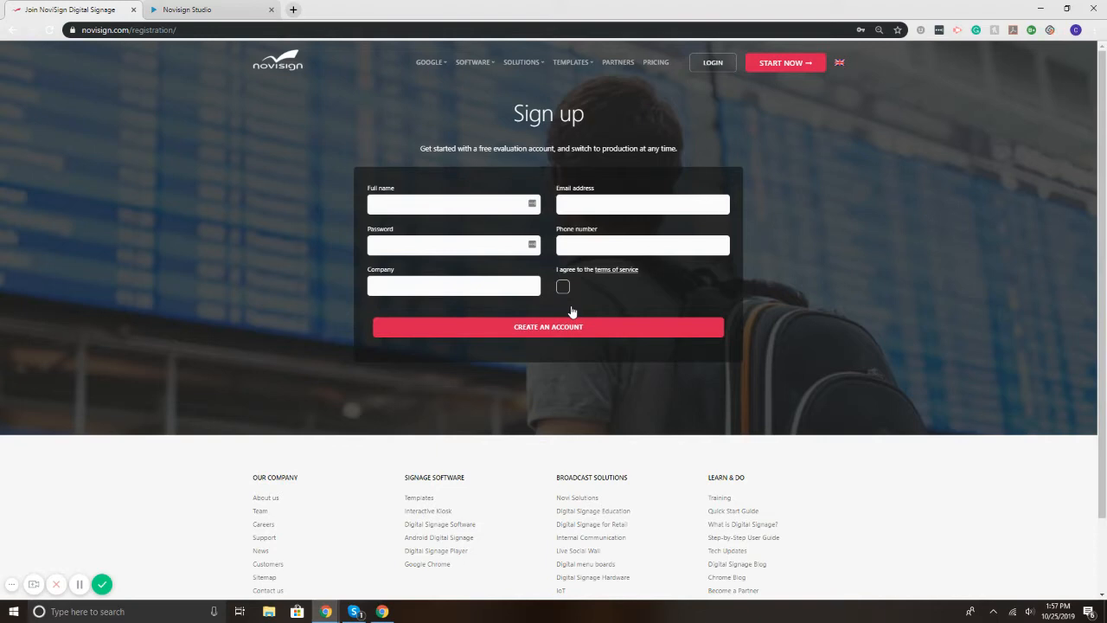
scroll(605, 363, "down", 1)
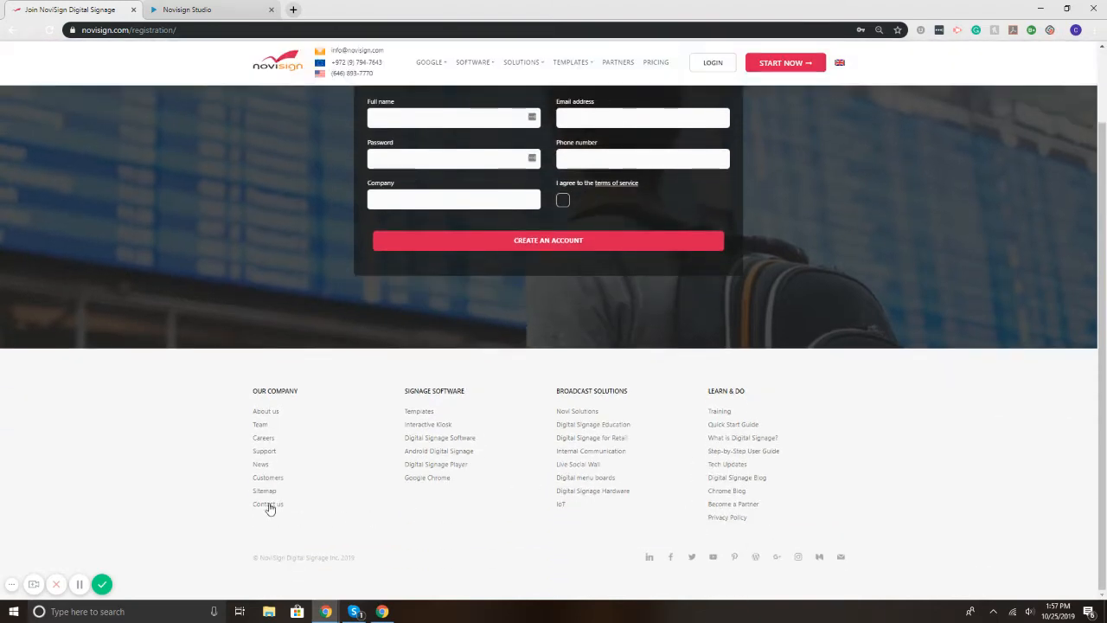
left_click(269, 505)
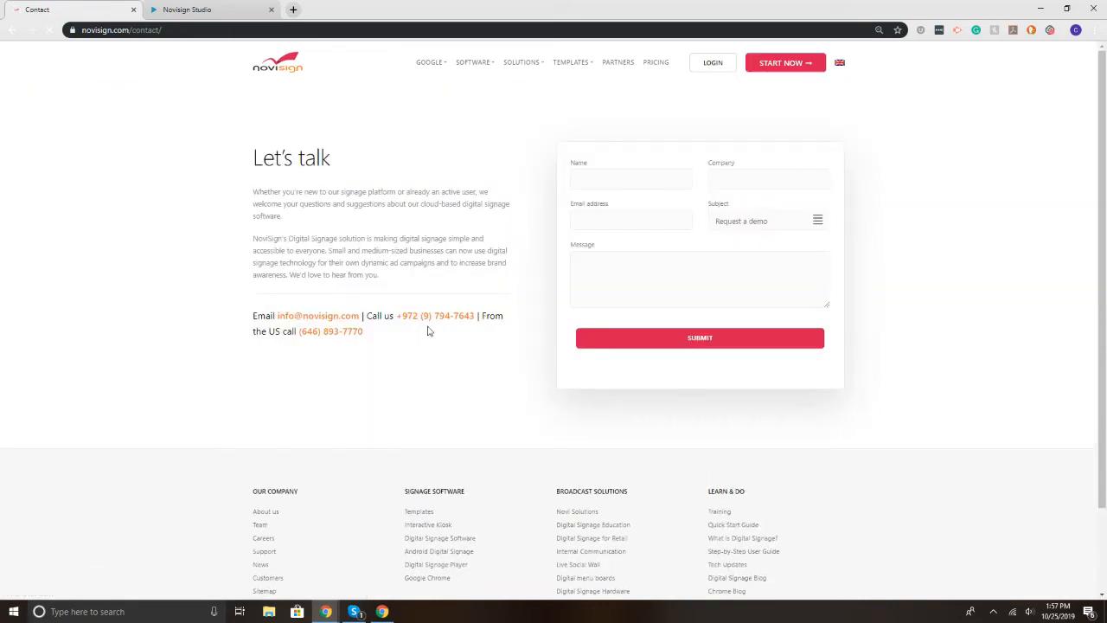